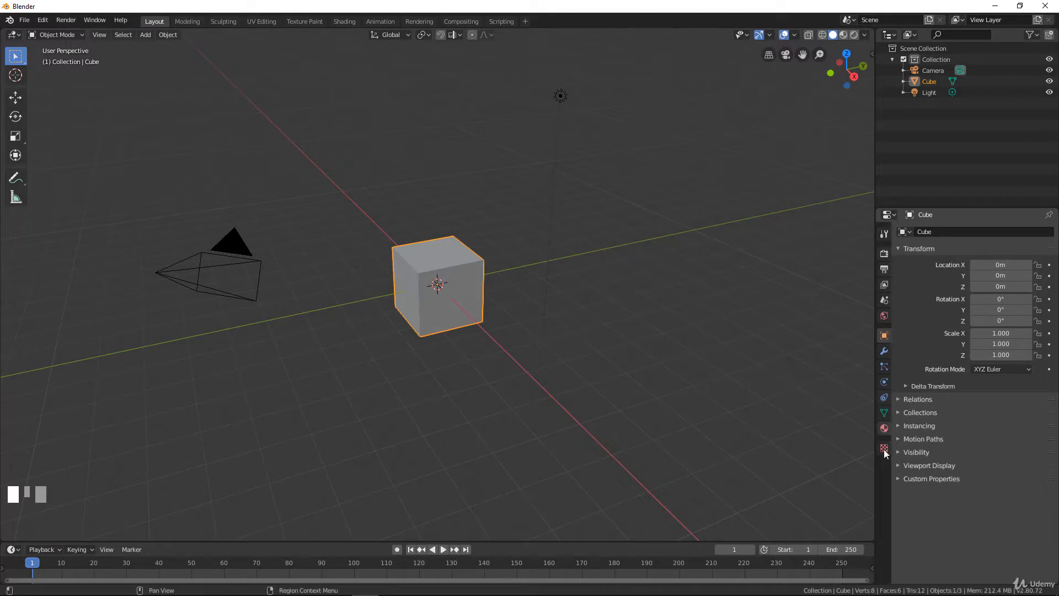
# Step: Look through each category of the properties, from active tool and render settings to texture, and return to the active tool settings
pyautogui.click(884, 234)
pyautogui.click(885, 253)
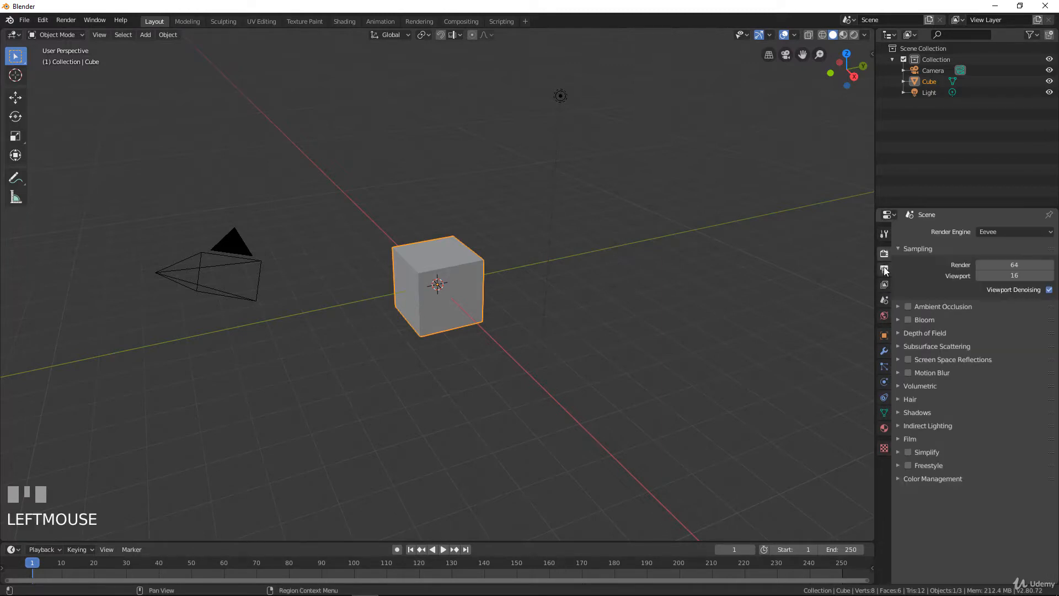
pyautogui.click(885, 269)
pyautogui.click(884, 284)
pyautogui.click(884, 300)
pyautogui.click(885, 316)
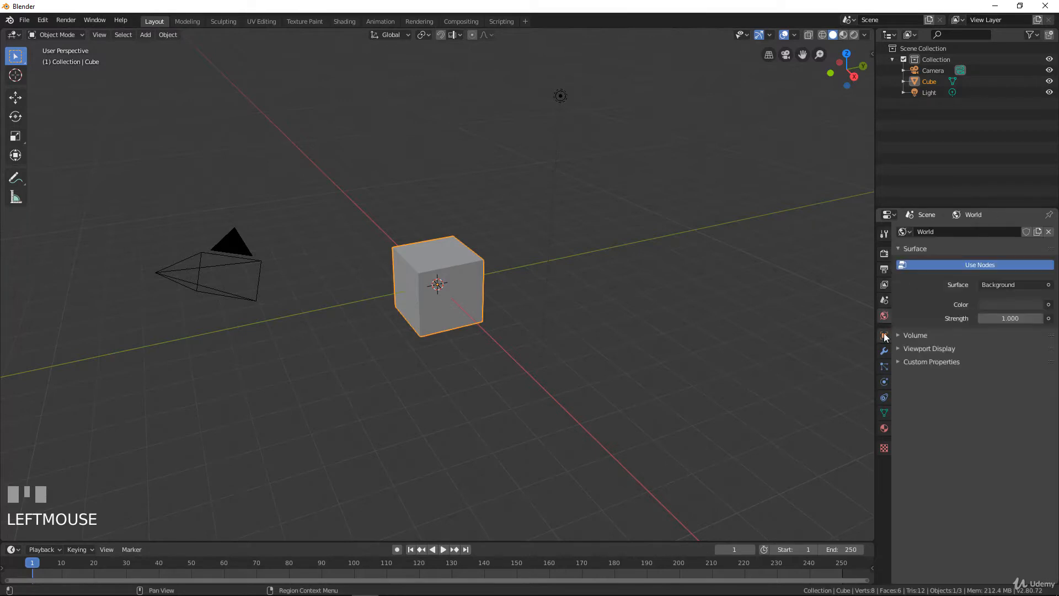
pyautogui.click(884, 336)
pyautogui.click(885, 351)
pyautogui.click(884, 366)
pyautogui.click(884, 381)
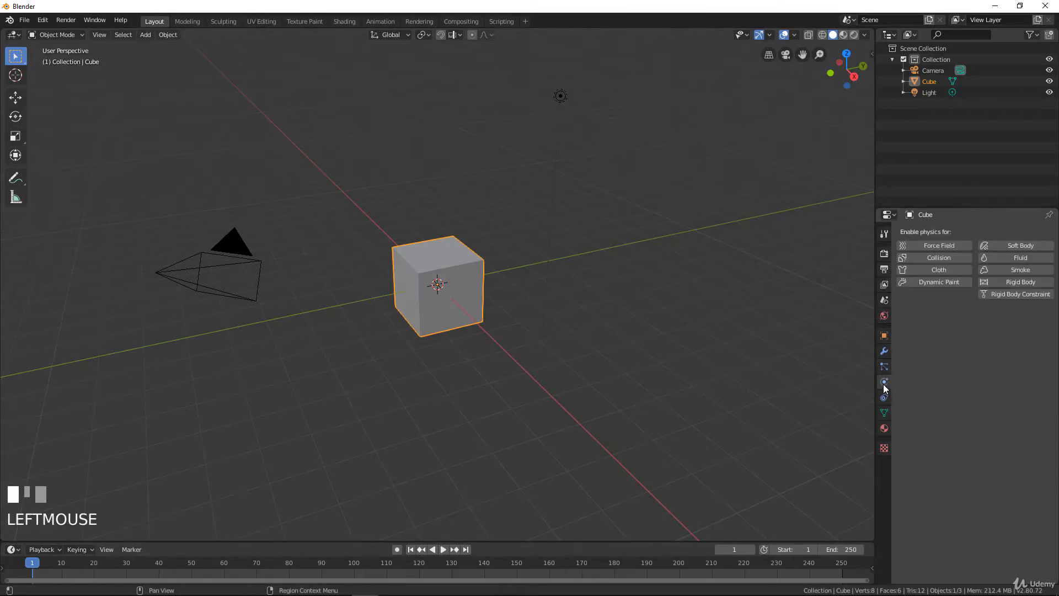
pyautogui.click(884, 397)
pyautogui.click(884, 412)
pyautogui.click(885, 428)
pyautogui.click(884, 448)
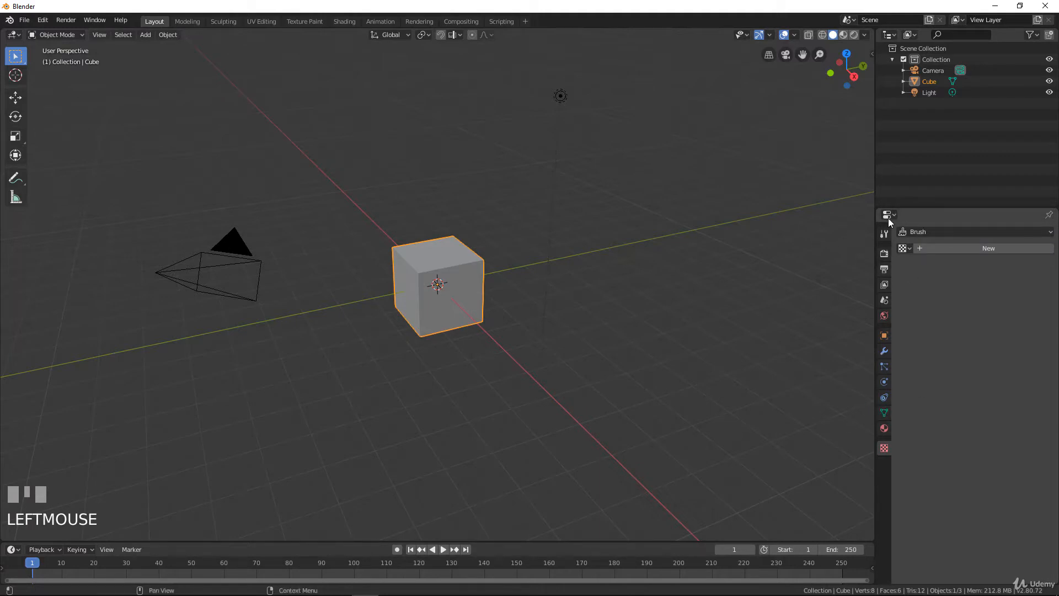
pyautogui.click(884, 233)
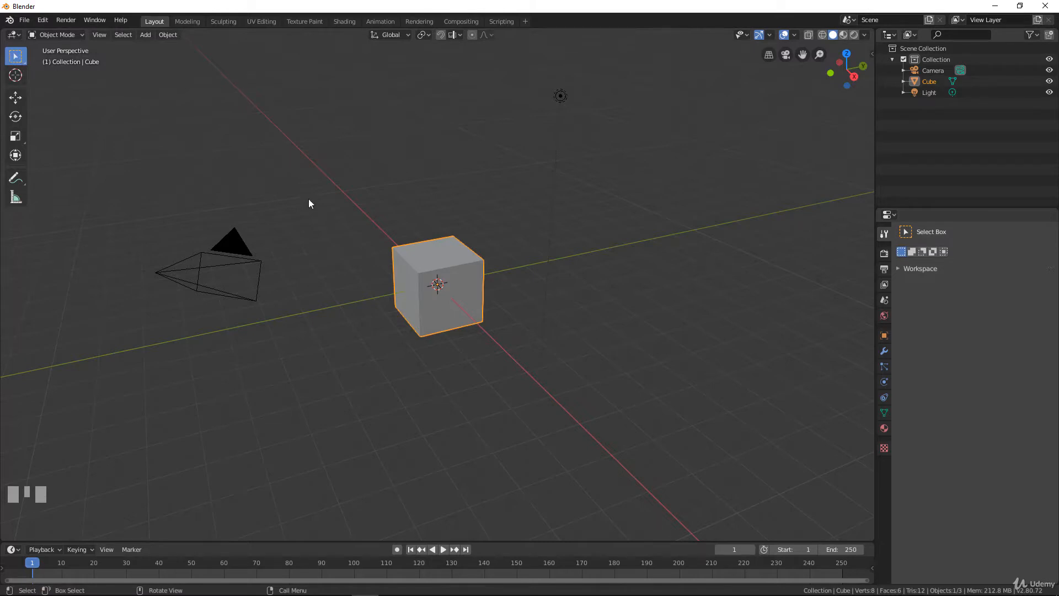
# Step: Box-select the cube, the light and the camera one after another
pyautogui.moveTo(342, 187); pyautogui.dragTo(528, 409)
pyautogui.moveTo(501, 76); pyautogui.dragTo(660, 166)
pyautogui.moveTo(167, 182); pyautogui.dragTo(304, 405)
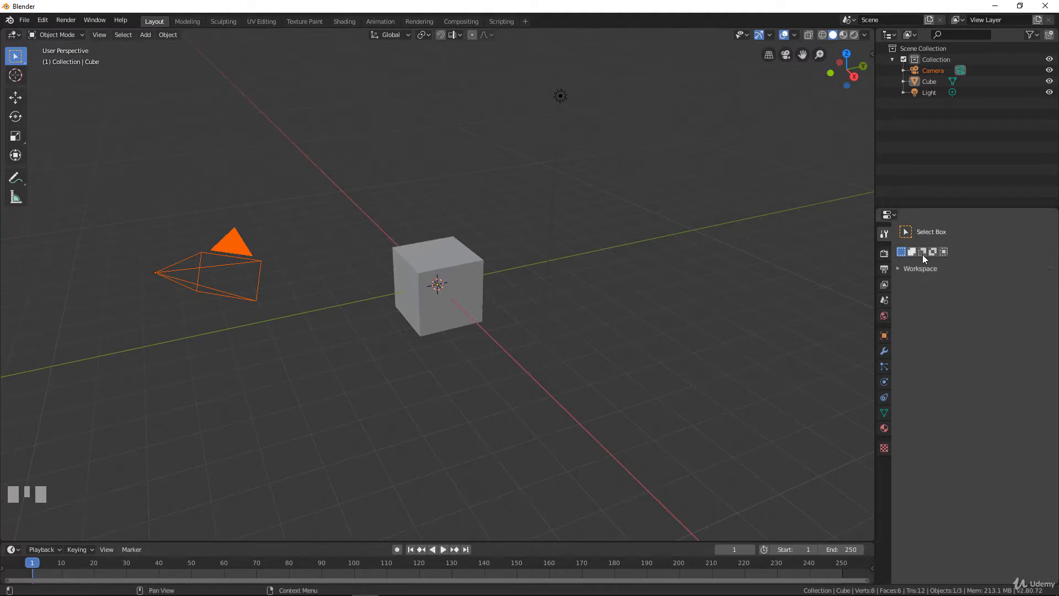
# Step: Activate the Move tool, select the cube and look at the tool's workspace and orientation options
pyautogui.click(15, 97)
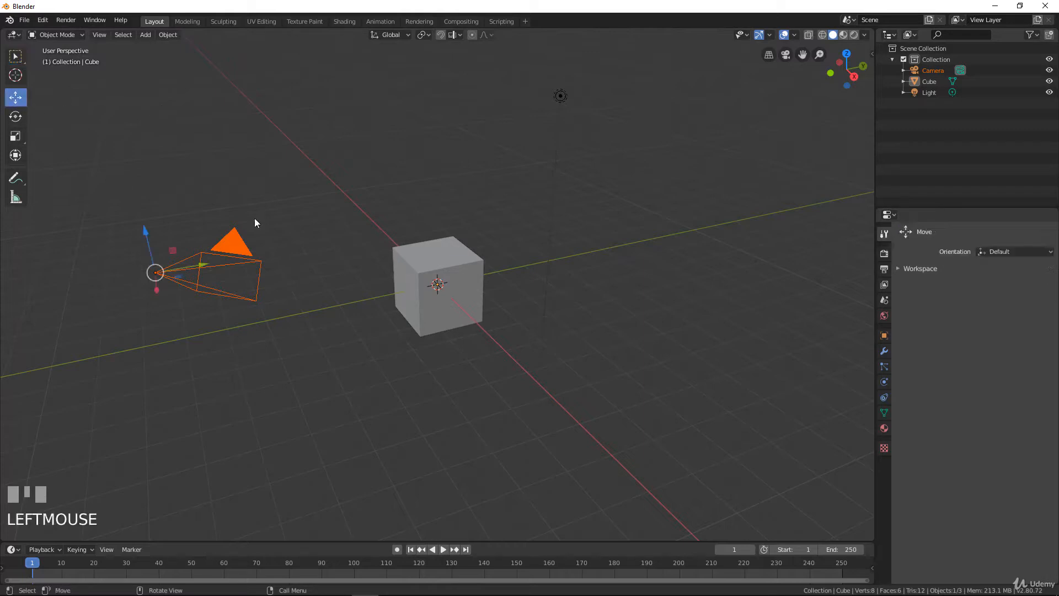
pyautogui.click(447, 279)
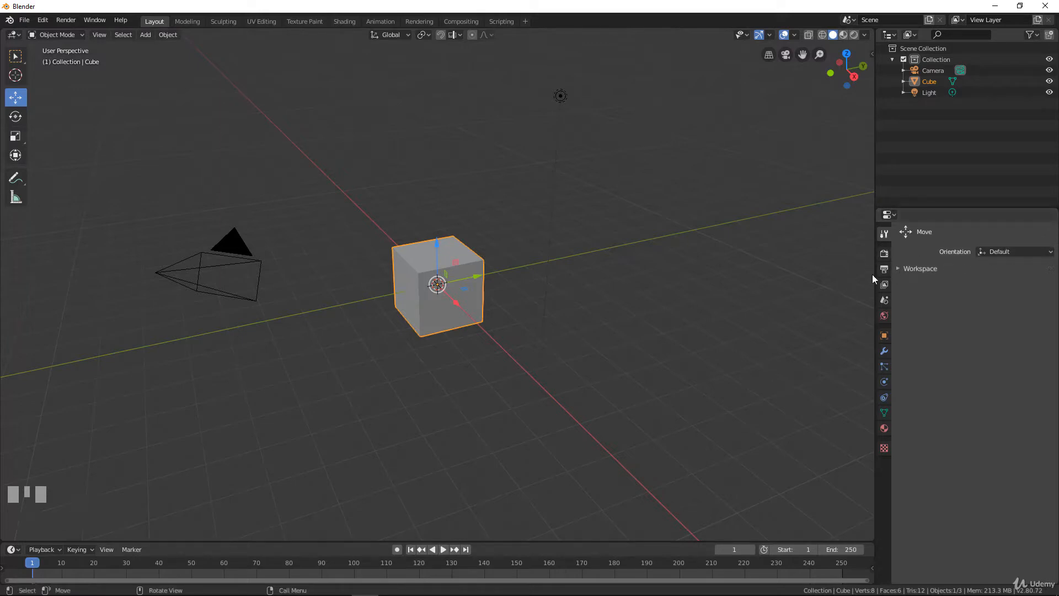
pyautogui.click(900, 268)
pyautogui.click(899, 270)
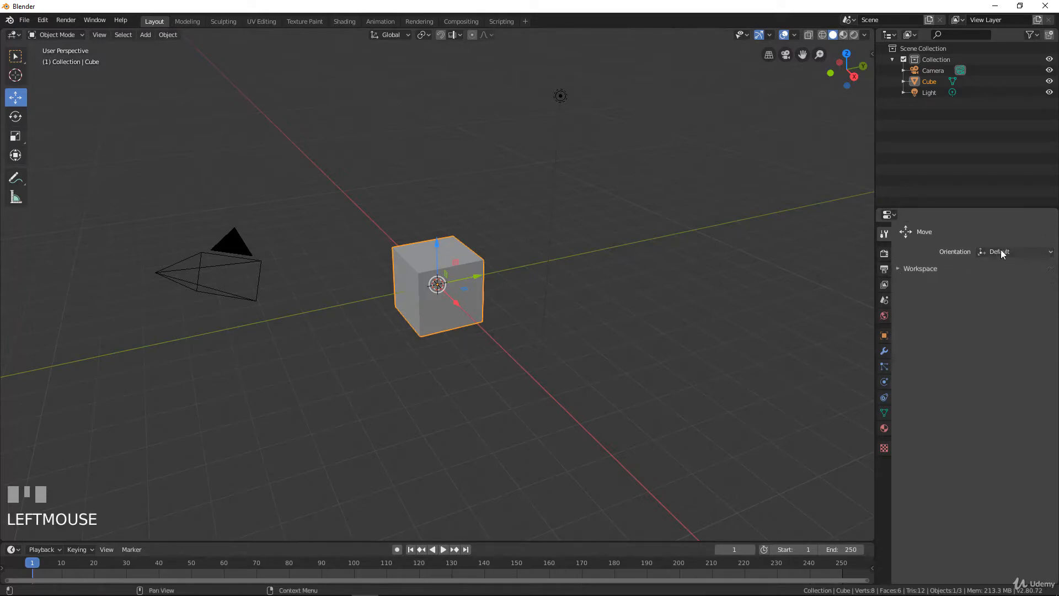
pyautogui.click(1003, 251)
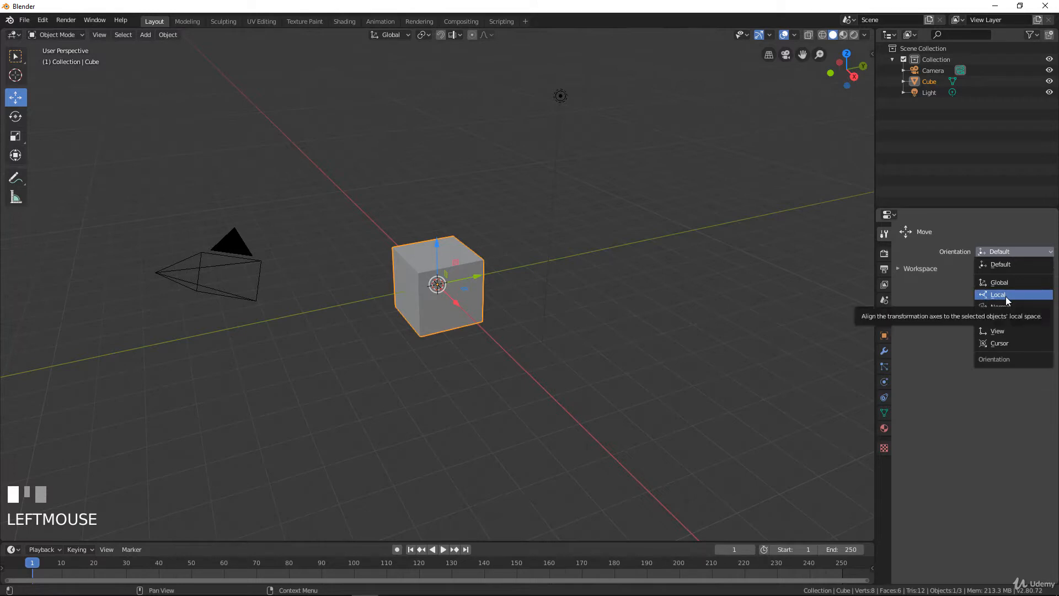
# Step: Rotate the cube freely by about 63° and try moving it along the global Z axis
pyautogui.press('r')
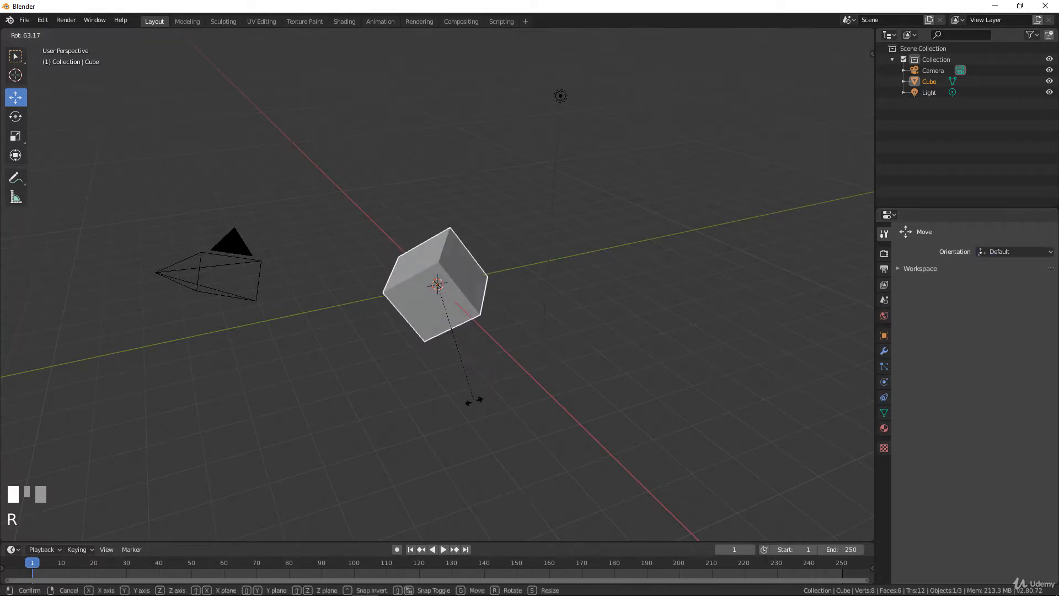
pyautogui.click(437, 248)
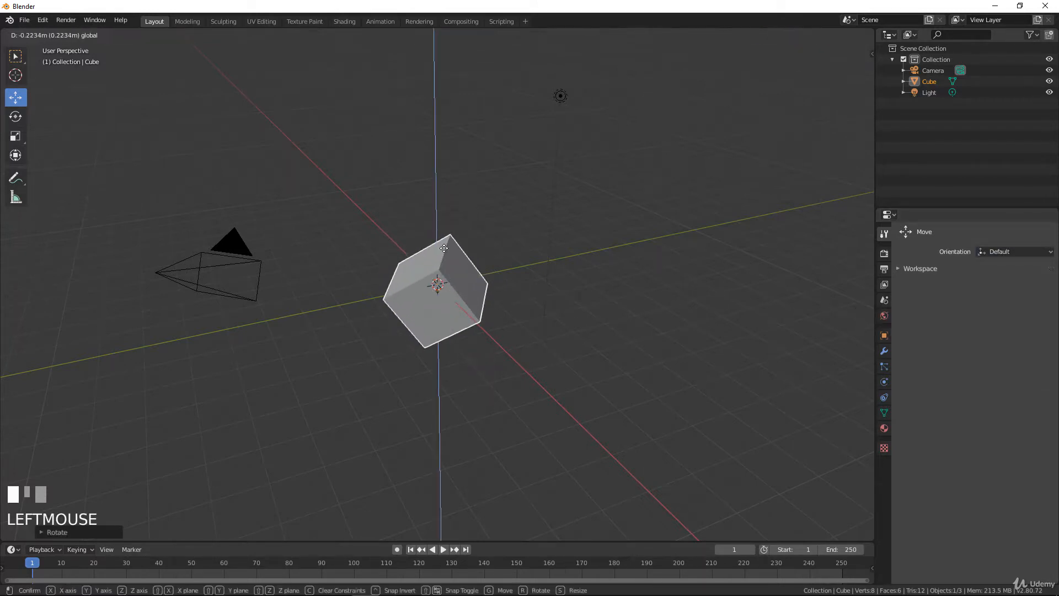
# Step: Set the Move tool's orientation to Local and try moving the cube along its local Z axis
pyautogui.click(1011, 251)
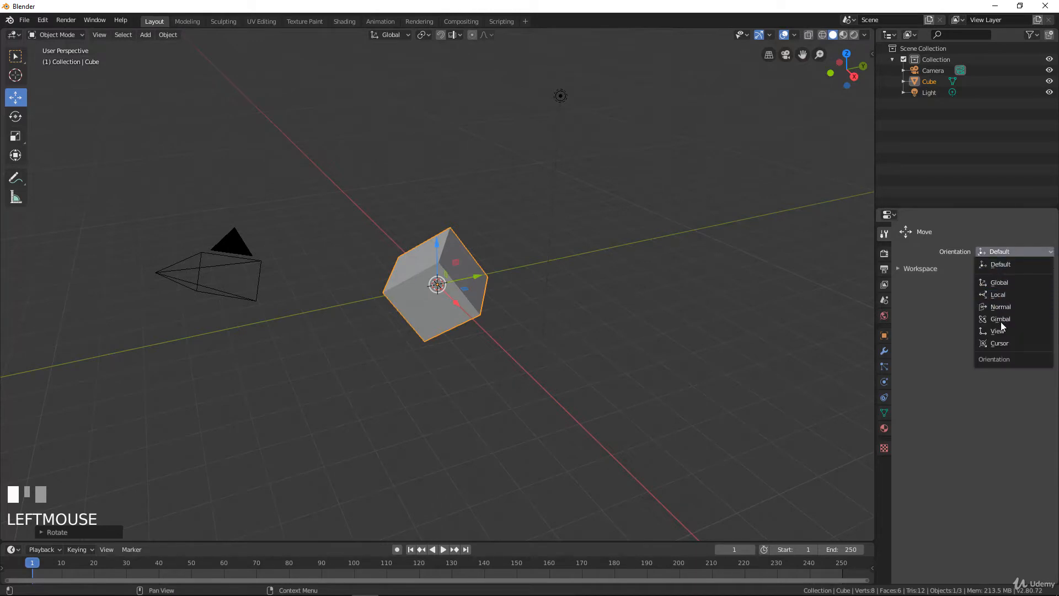
pyautogui.click(1001, 295)
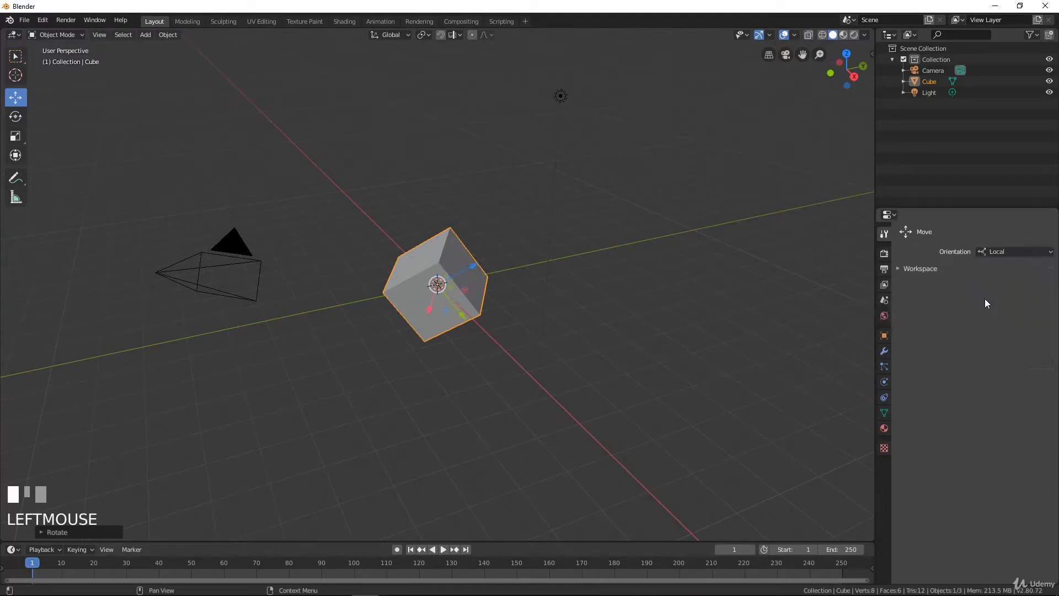
pyautogui.moveTo(475, 266); pyautogui.dragTo(566, 246)
pyautogui.rightClick(566, 247)
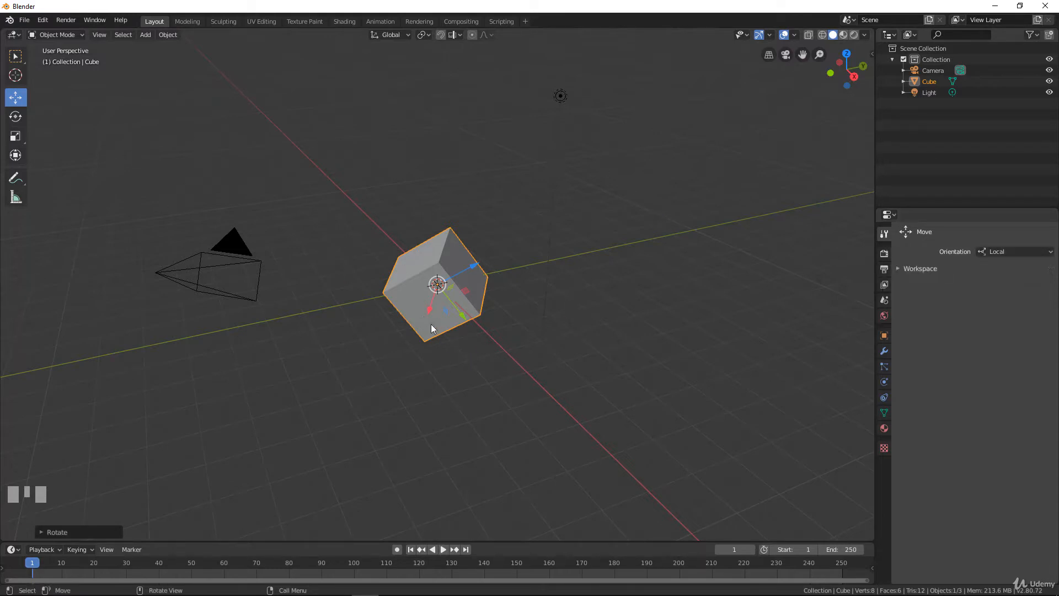
# Step: Switch the cube to Sculpt Mode and select the Crease brush
pyautogui.click(70, 36)
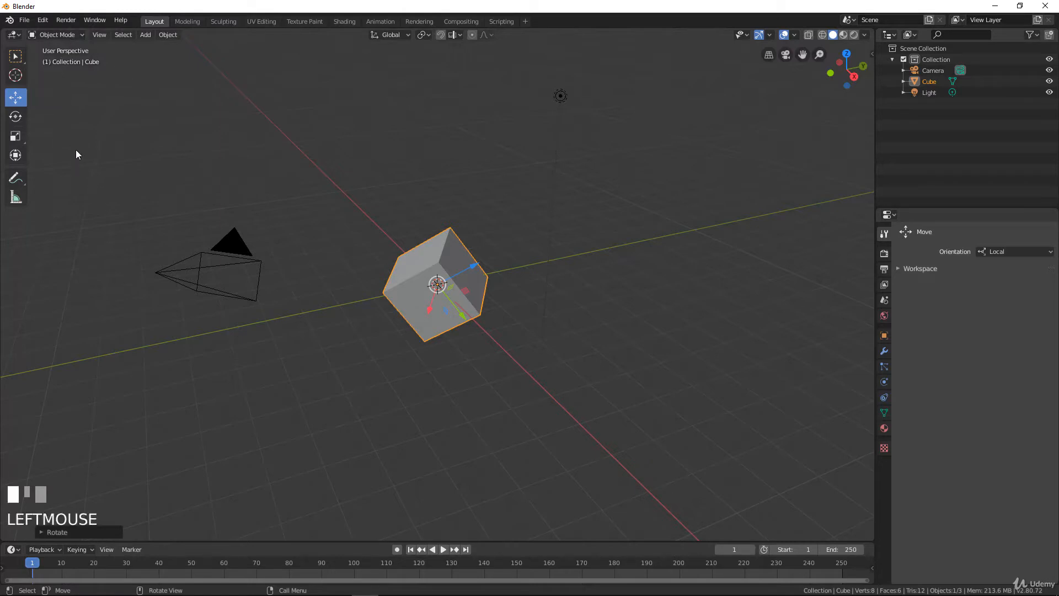
pyautogui.click(69, 35)
pyautogui.click(59, 71)
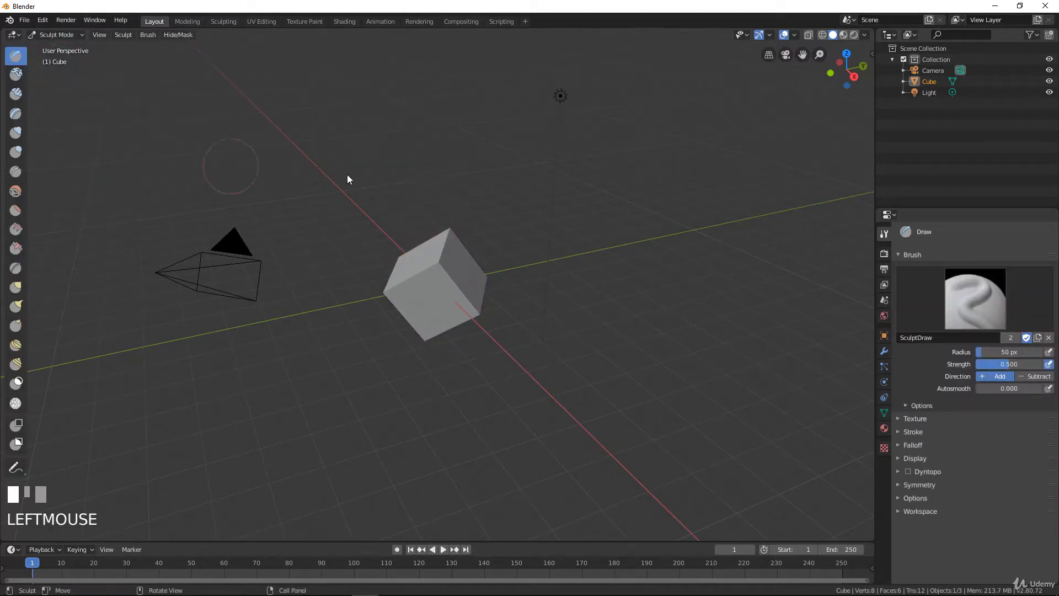
pyautogui.click(15, 173)
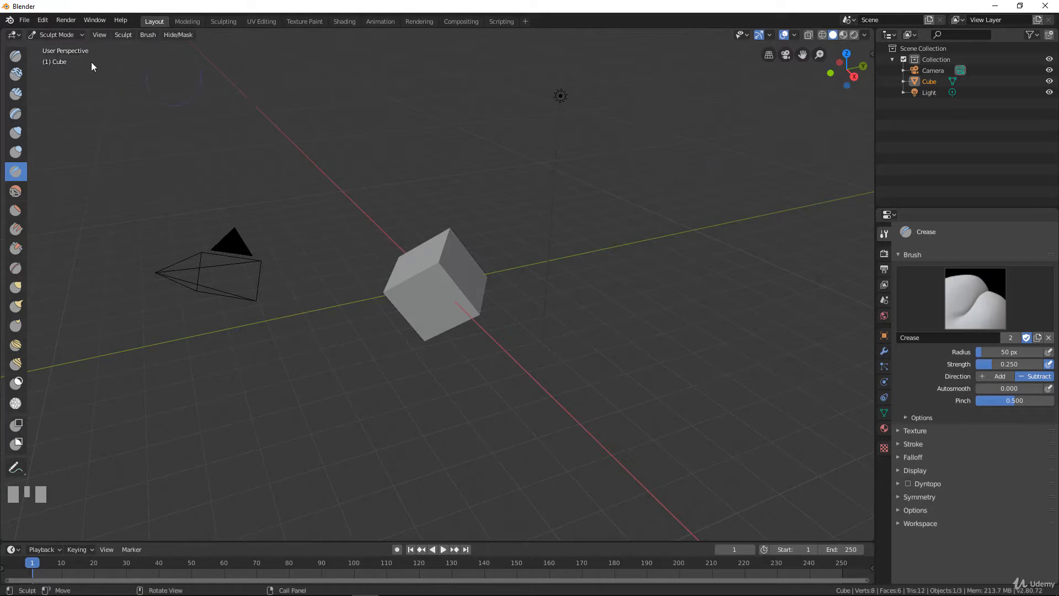
# Step: Return to Object Mode and clear the cube's rotation
pyautogui.click(64, 35)
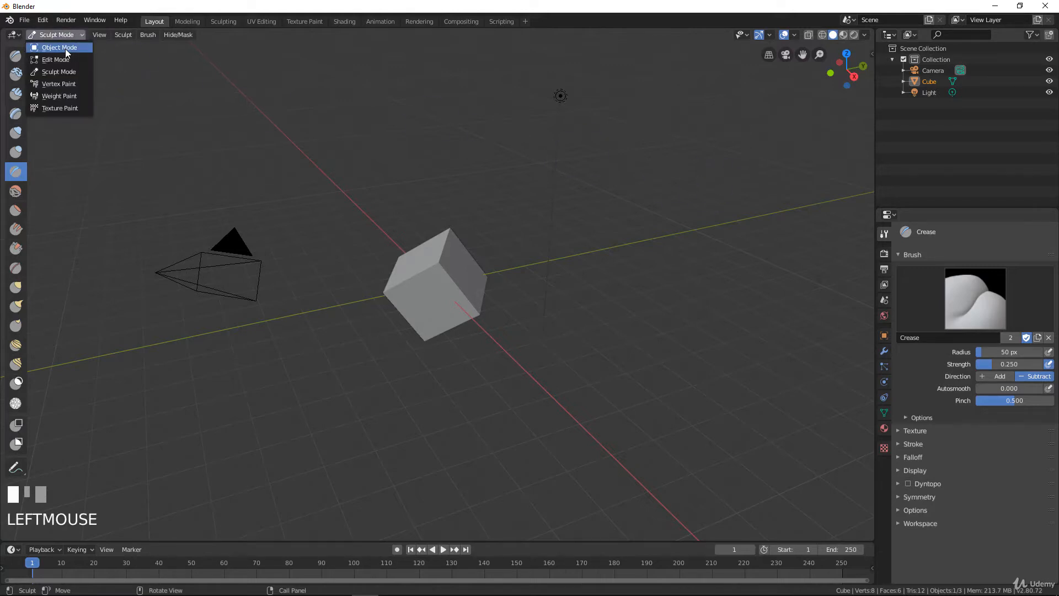
pyautogui.click(65, 48)
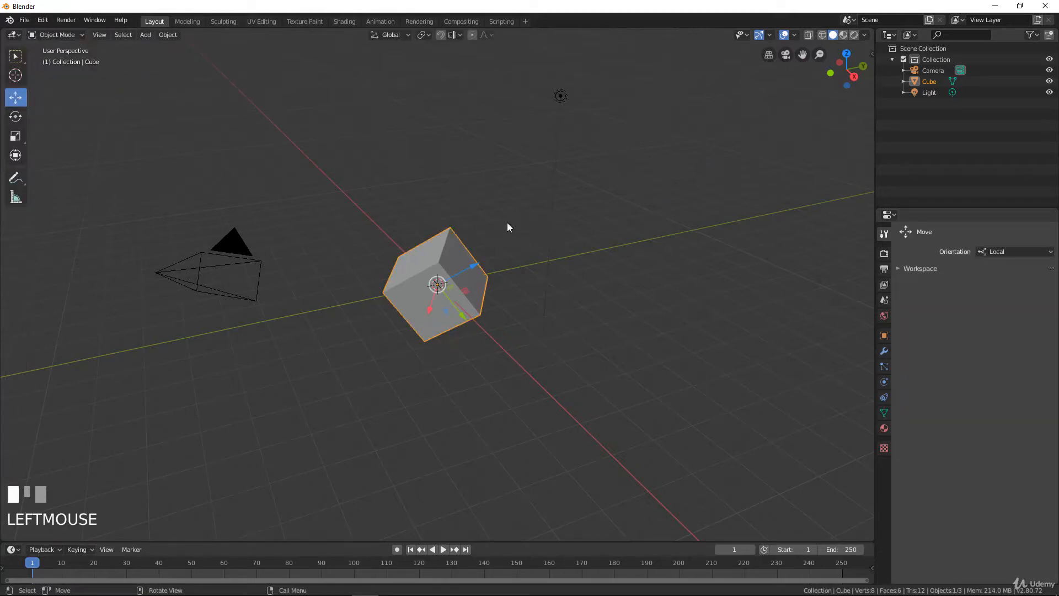
pyautogui.hotkey('alt', 'r')
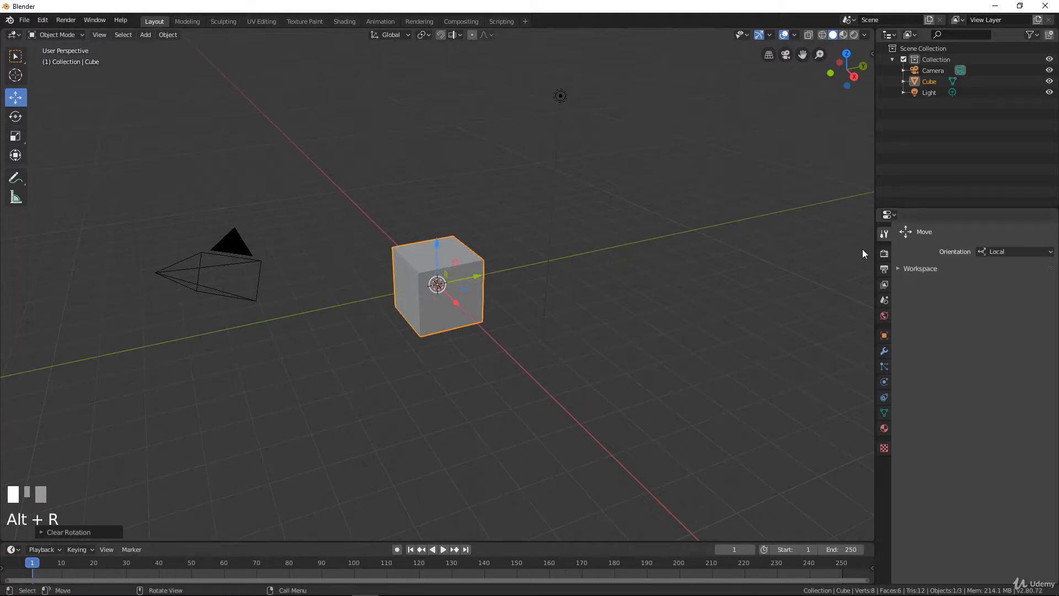
# Step: Show the render settings and render the cube from the camera view with Eevee, closing the result after viewing it
pyautogui.click(885, 254)
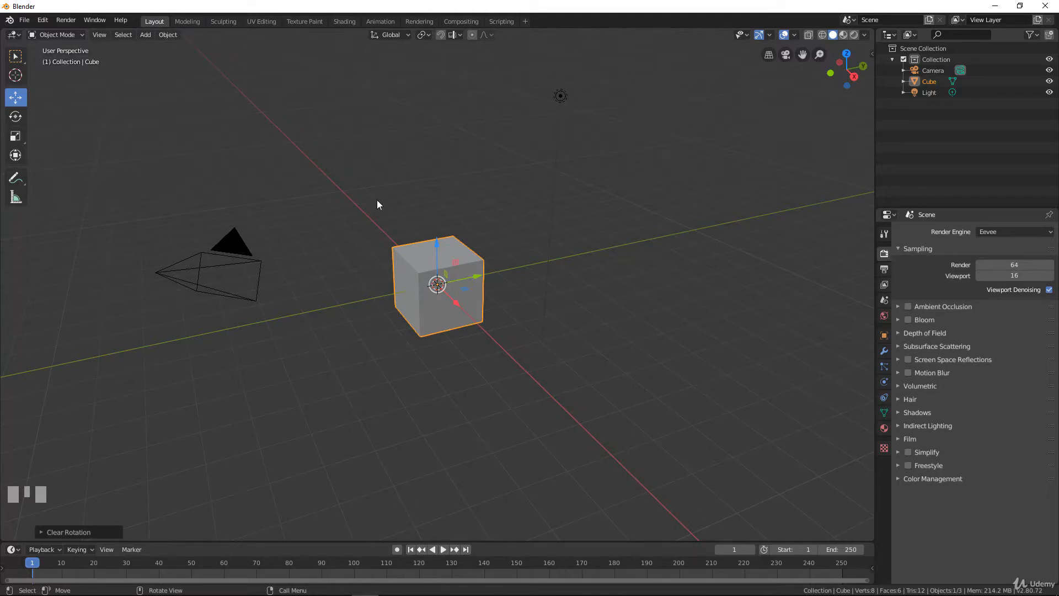
pyautogui.click(1020, 233)
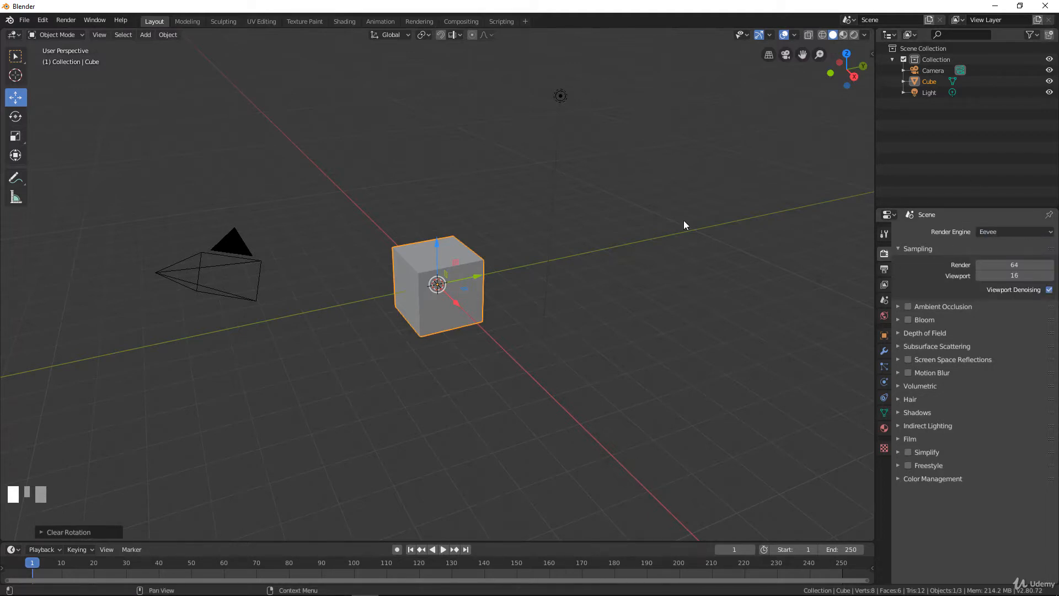
pyautogui.press('KP_0')
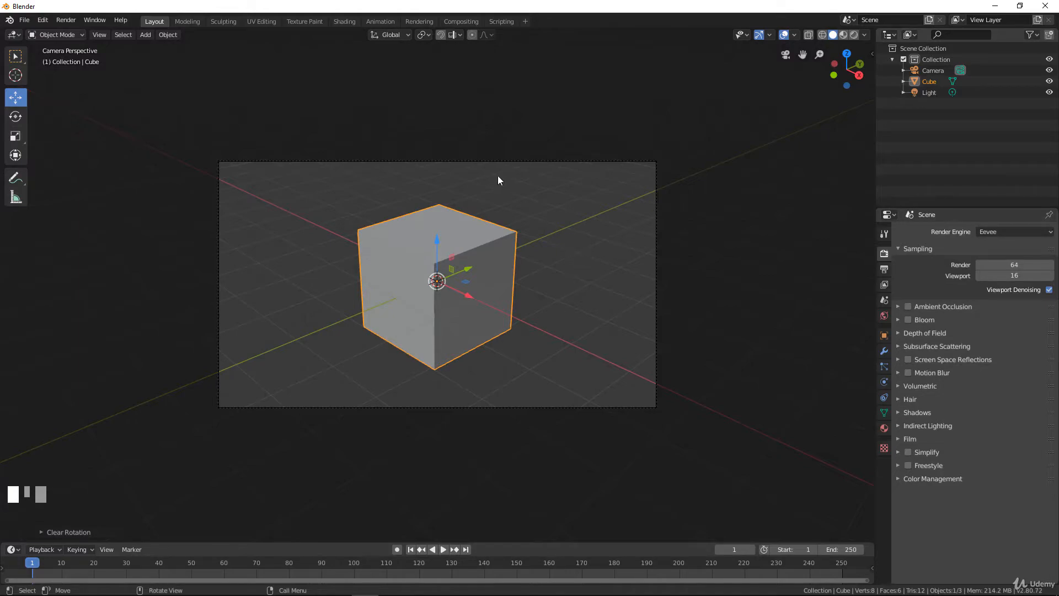
pyautogui.press('F12')
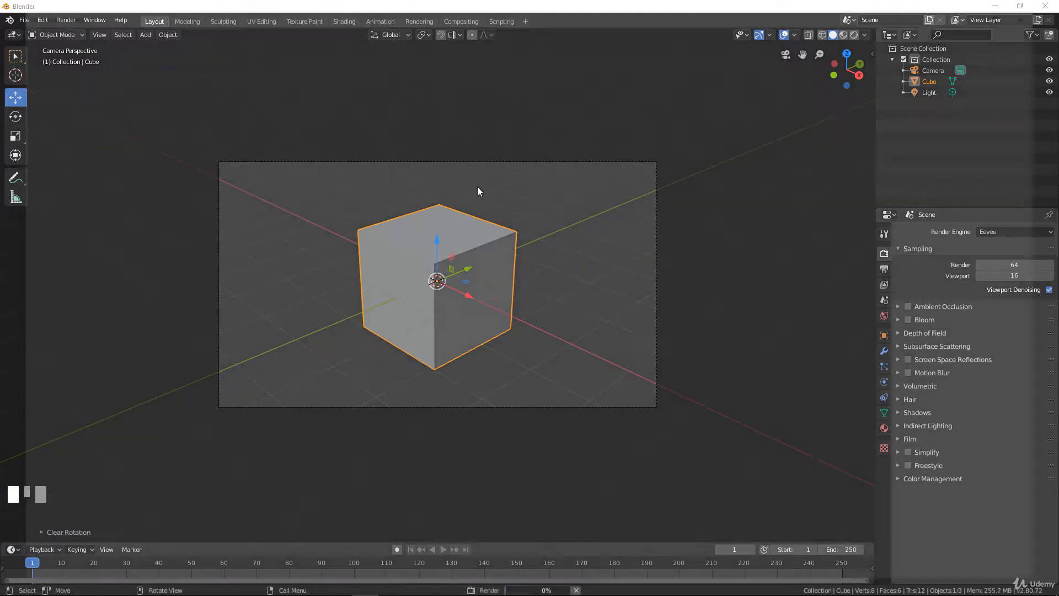
pyautogui.scroll(1, 532, 226)
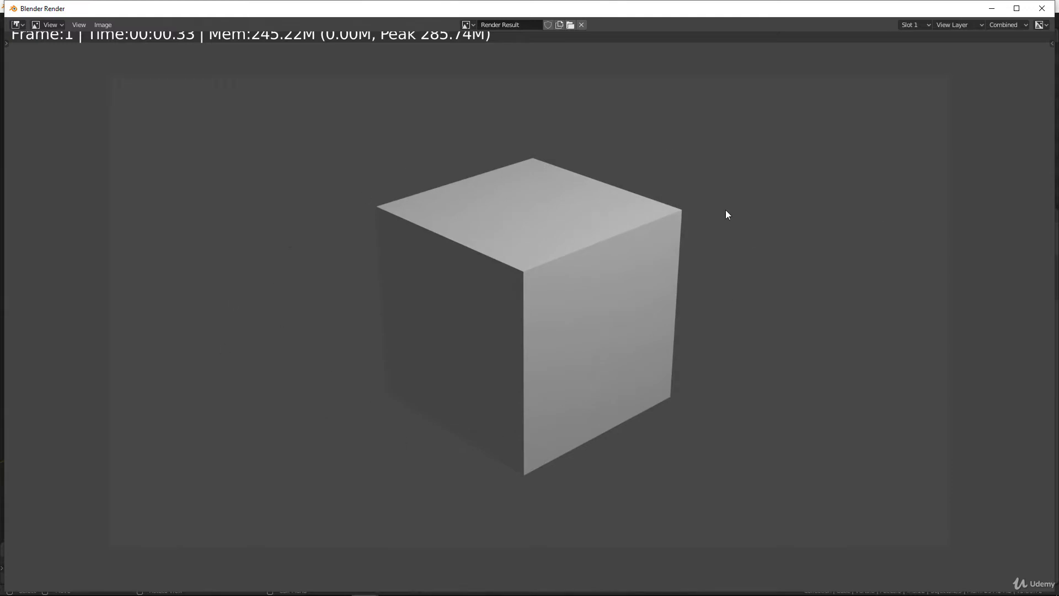
pyautogui.click(1041, 9)
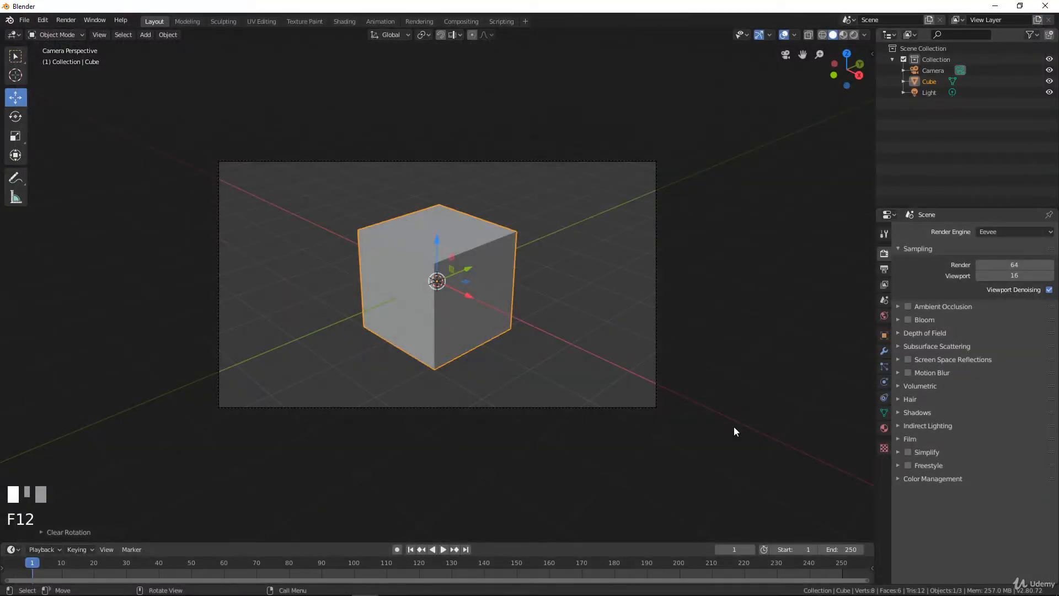
# Step: Set the render engine to Cycles and render the camera view, closing the result after viewing it
pyautogui.click(1010, 229)
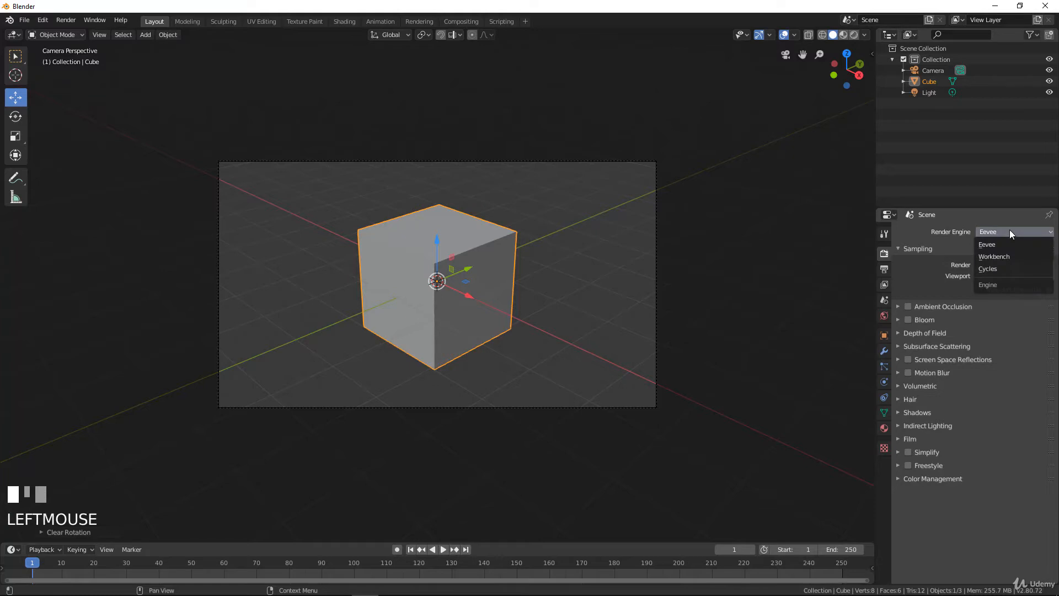
pyautogui.click(990, 269)
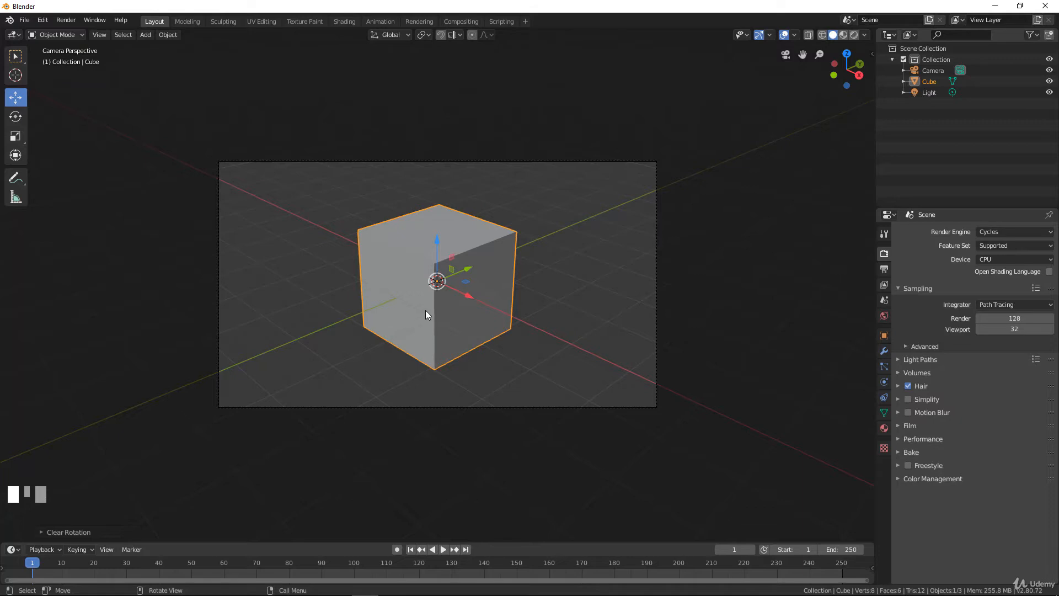
pyautogui.press('F12')
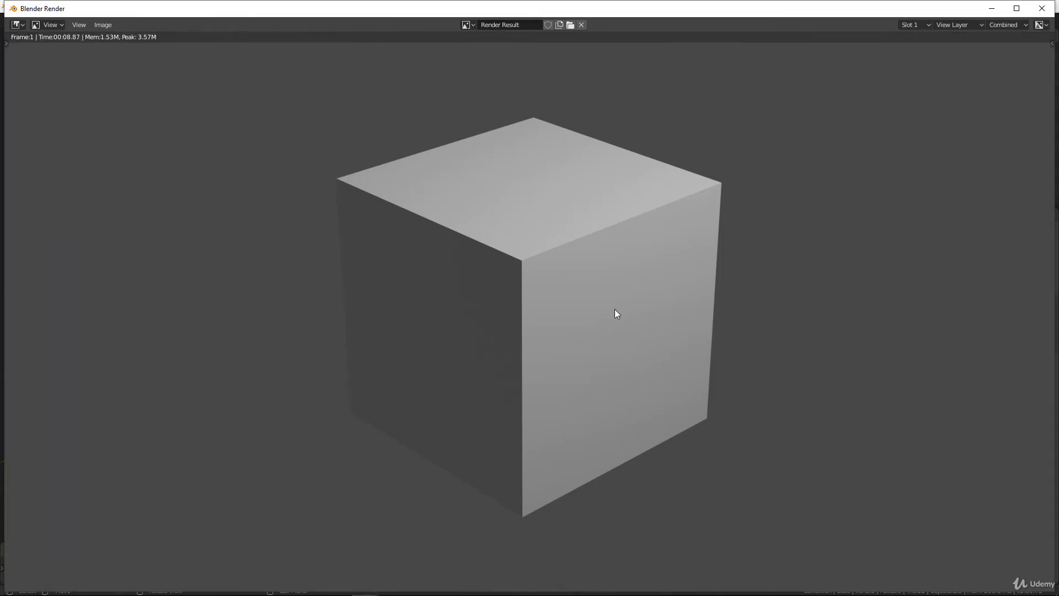
pyautogui.press('Escape')
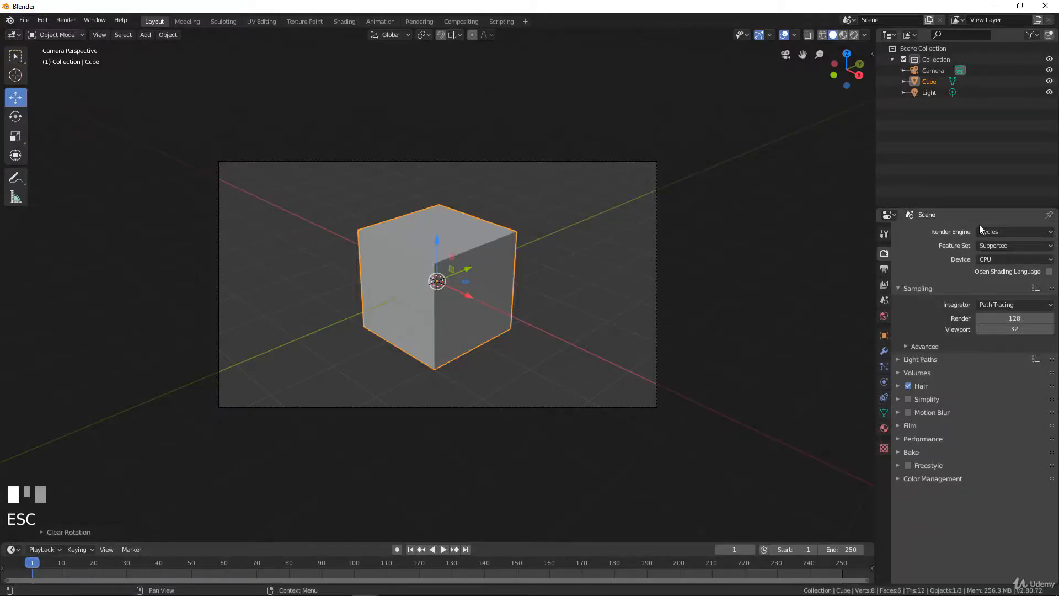
# Step: Set the render engine to Workbench and check the viewport shading options
pyautogui.click(998, 232)
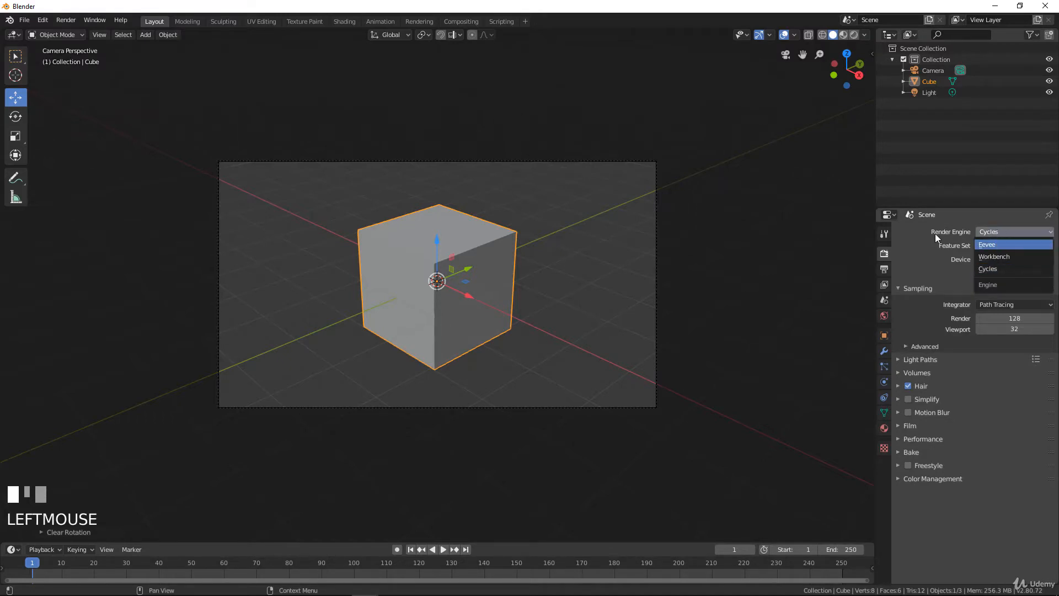
pyautogui.click(998, 230)
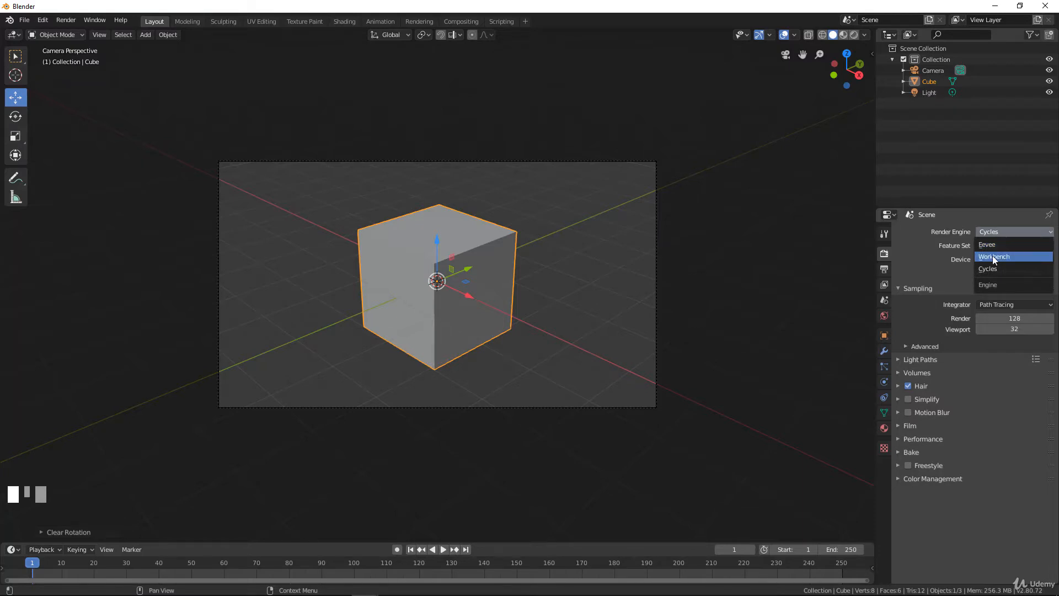
pyautogui.click(992, 256)
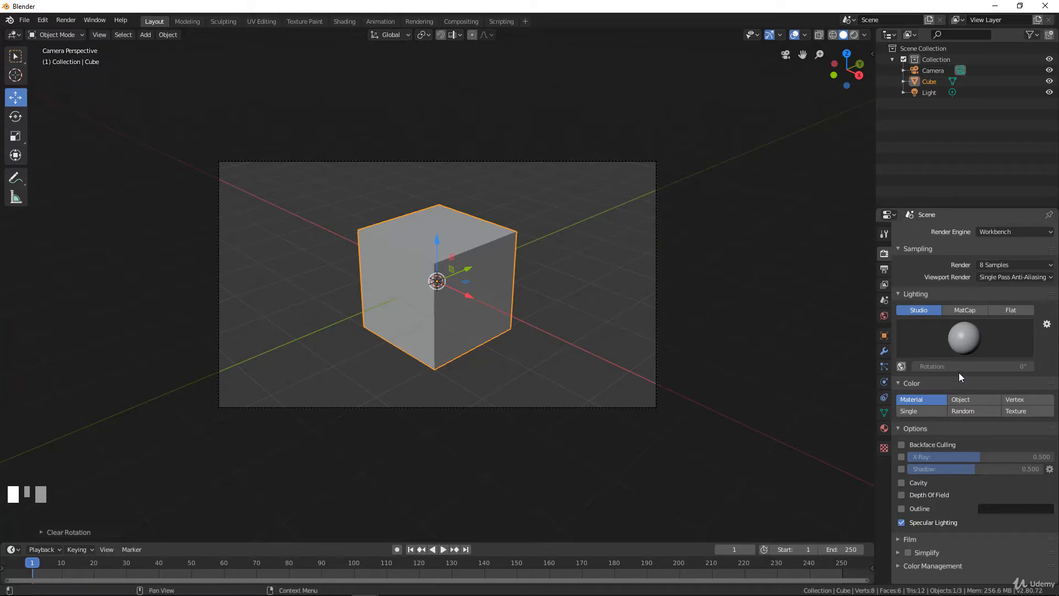
pyautogui.click(863, 34)
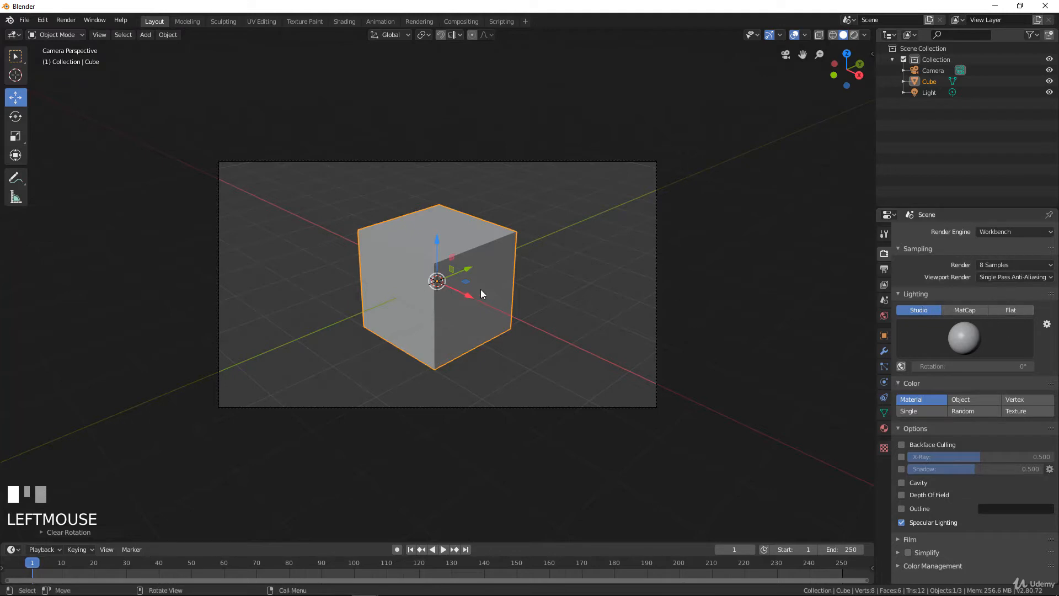
# Step: Delete the default cube and add a Monkey mesh in its place
pyautogui.press('x')
pyautogui.hotkey('shift', 'a')
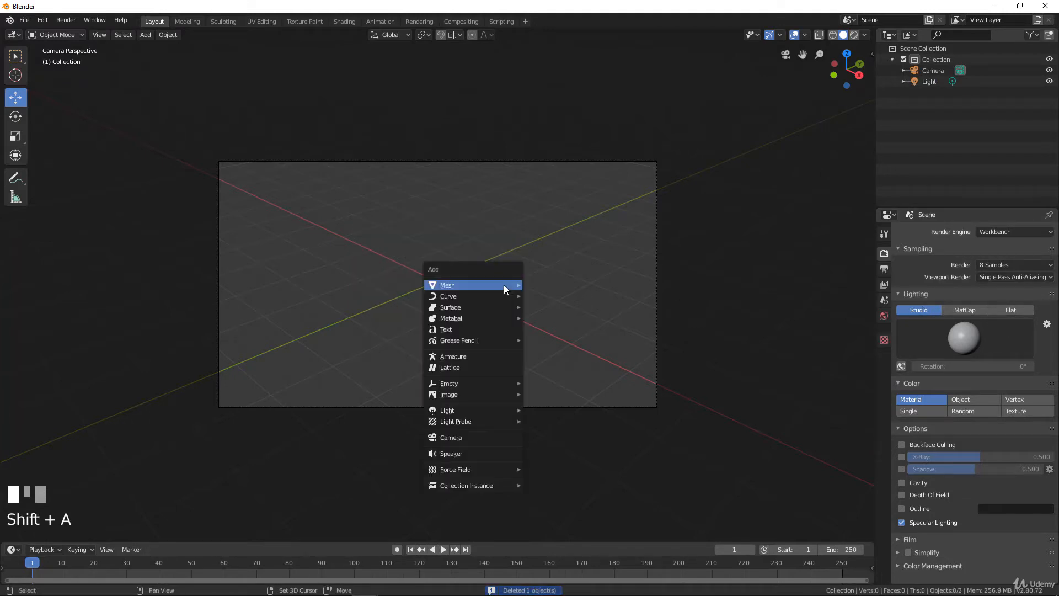
pyautogui.moveTo(504, 285)
pyautogui.click(548, 389)
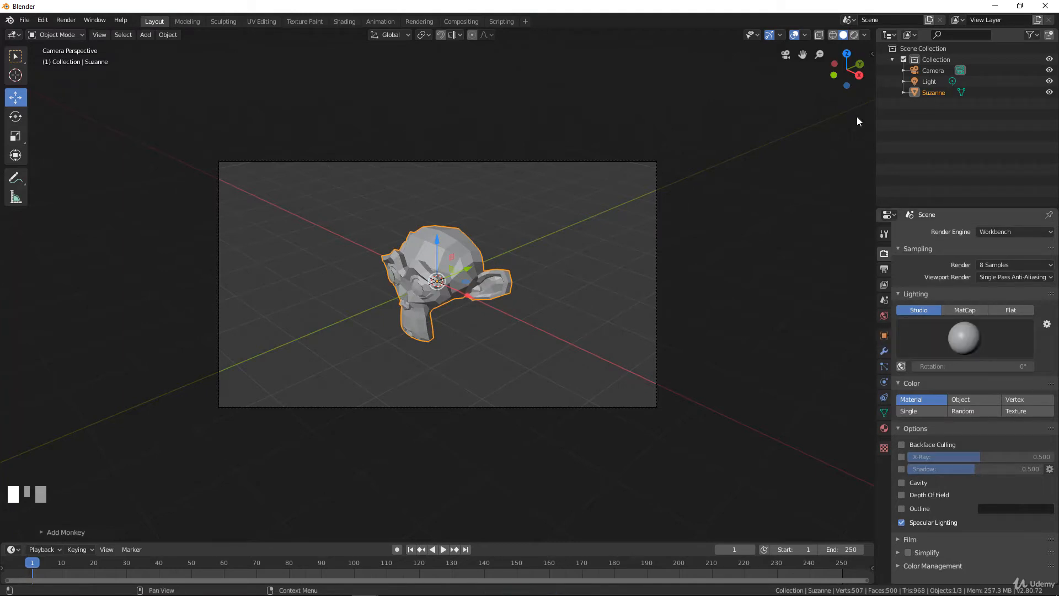
# Step: Switch the viewport to Rendered shading and set the Workbench lighting to MatCap with Shadow and Cavity enabled
pyautogui.click(856, 35)
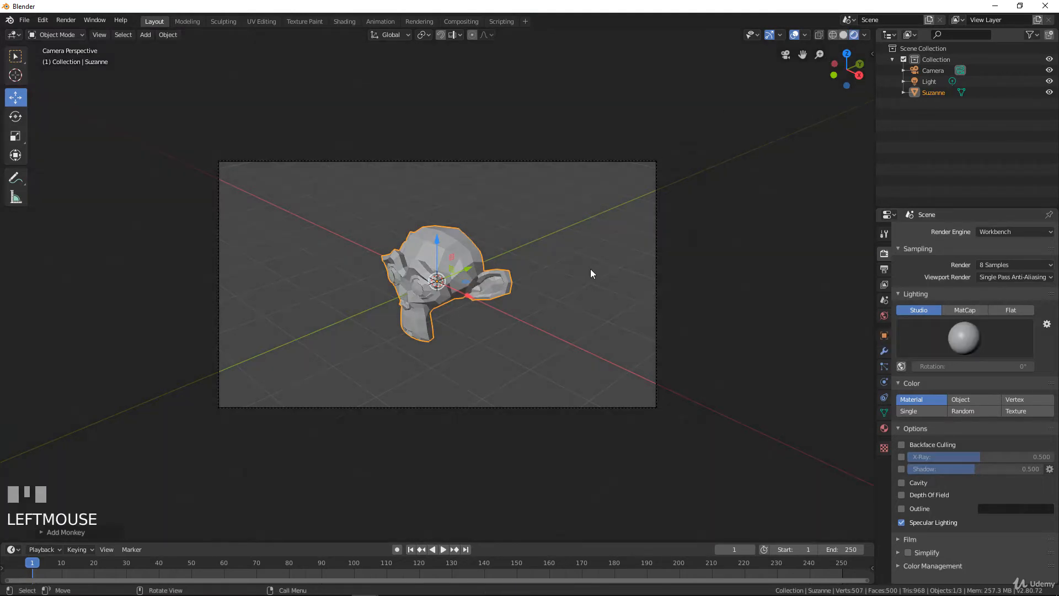
pyautogui.click(976, 309)
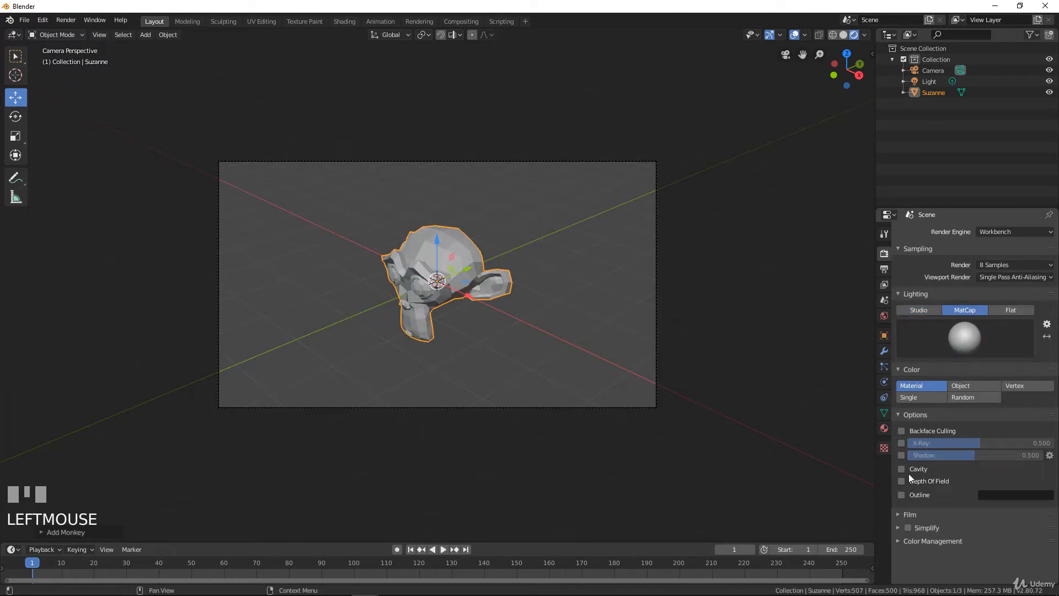
pyautogui.click(901, 456)
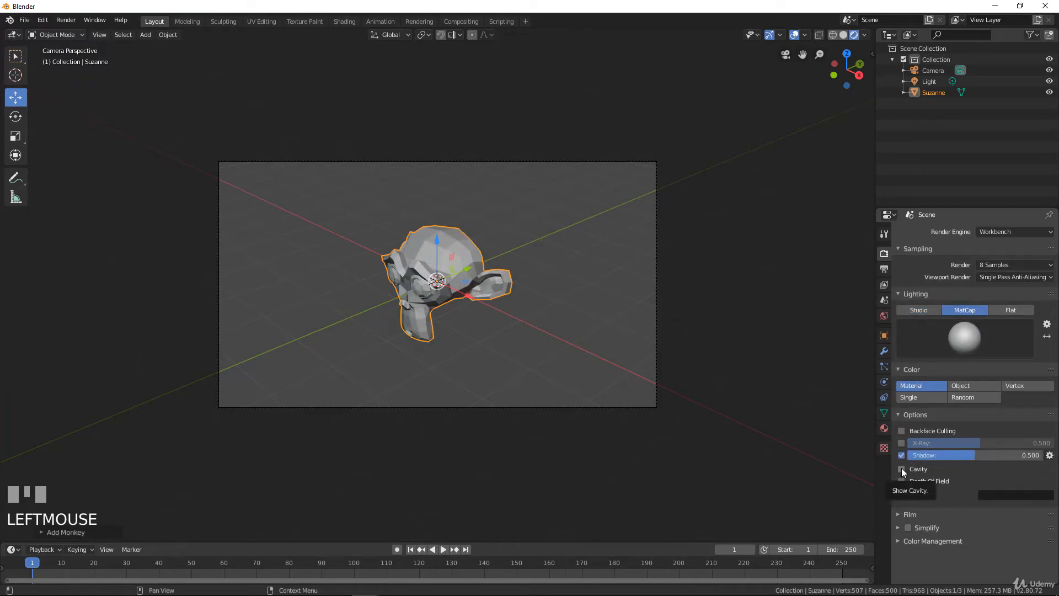
pyautogui.click(901, 468)
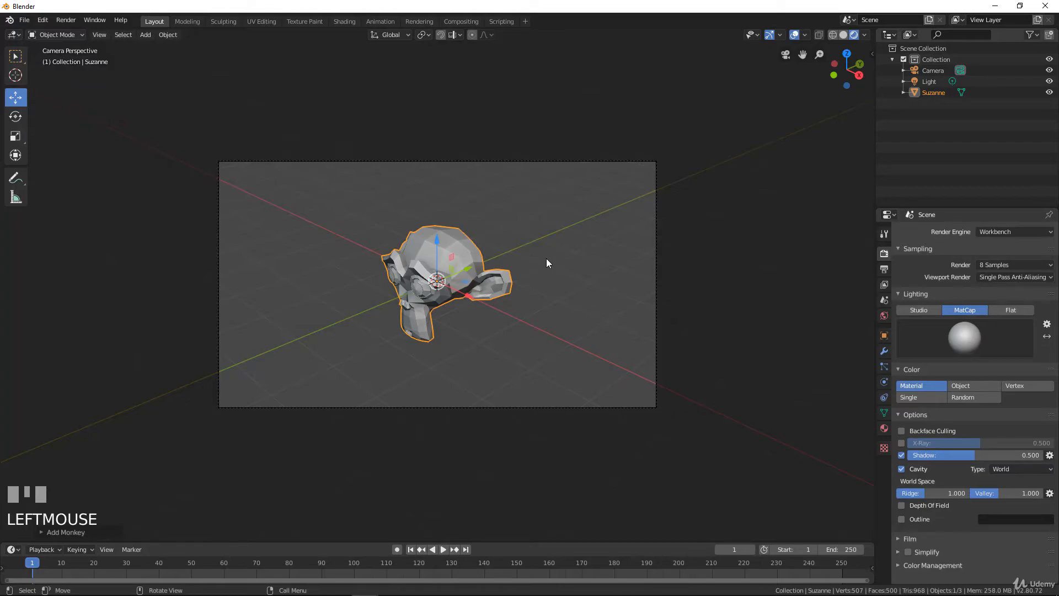
# Step: Render the monkey from the camera view with Workbench, closing the result after viewing it
pyautogui.press('F12')
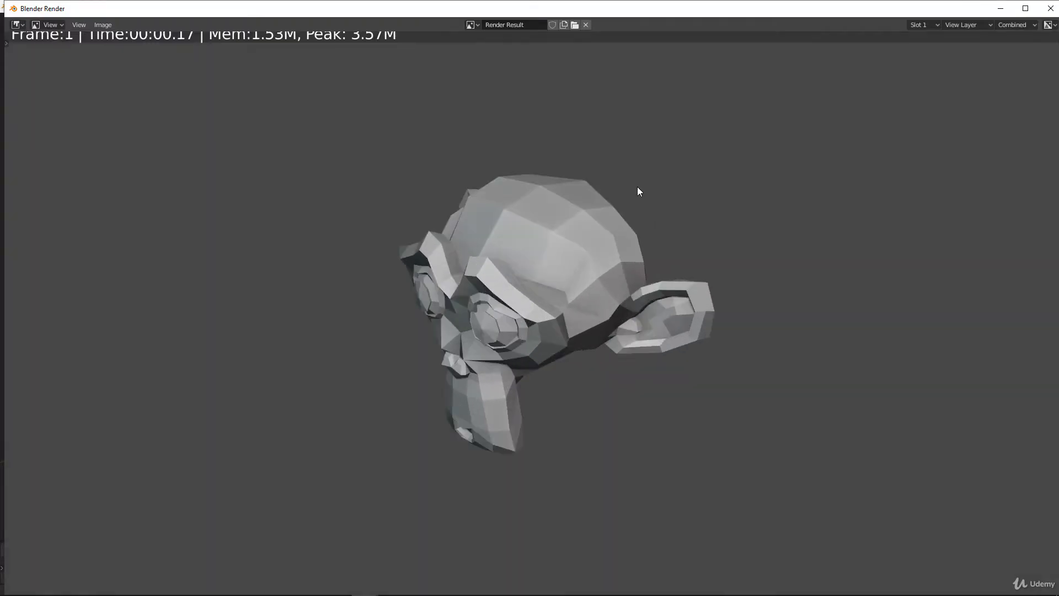
pyautogui.scroll(-2, 501, 267)
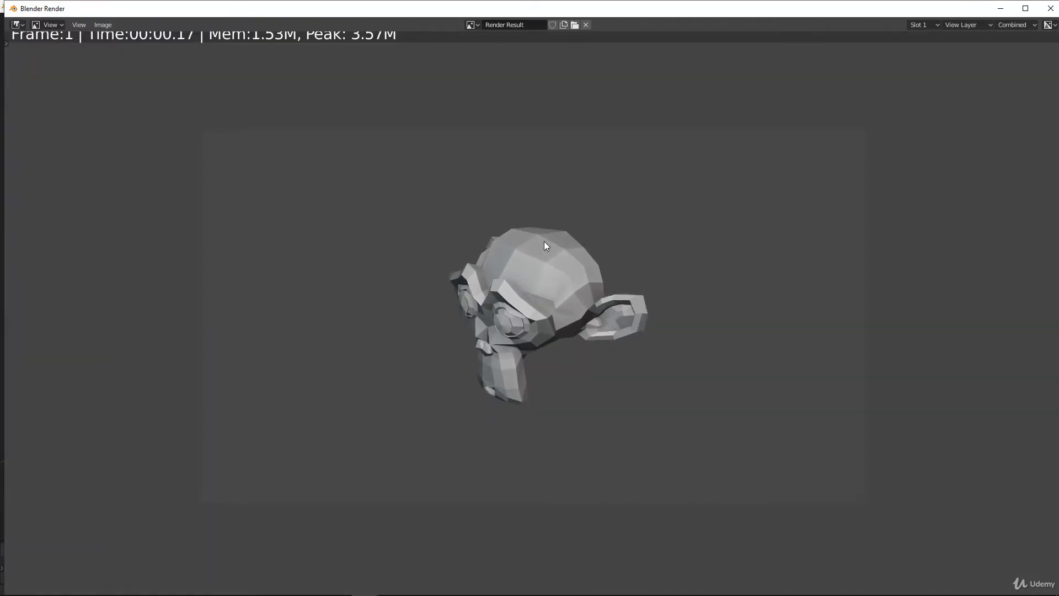
pyautogui.press('Escape')
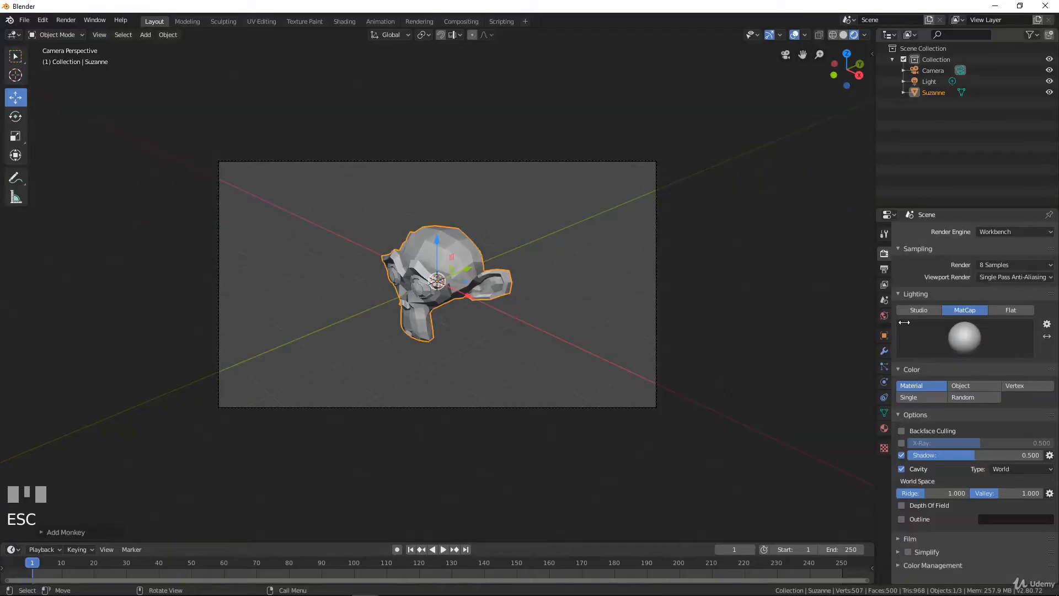
# Step: Preview the monkey with Eevee and Cycles, restoring the Workbench engine and Solid viewport shading after the comparison
pyautogui.click(1016, 232)
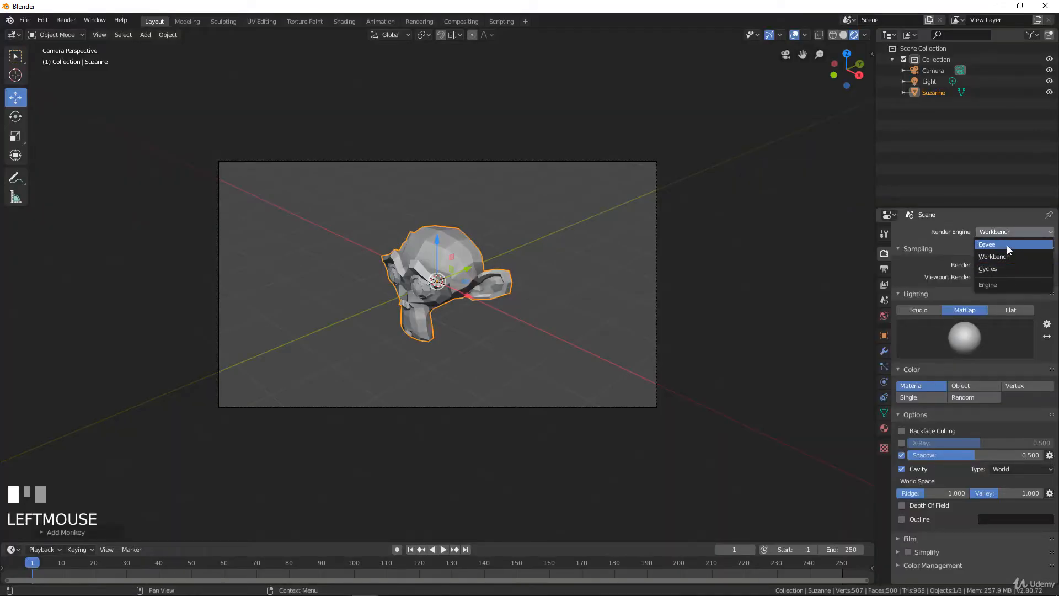
pyautogui.click(1007, 244)
pyautogui.click(1018, 232)
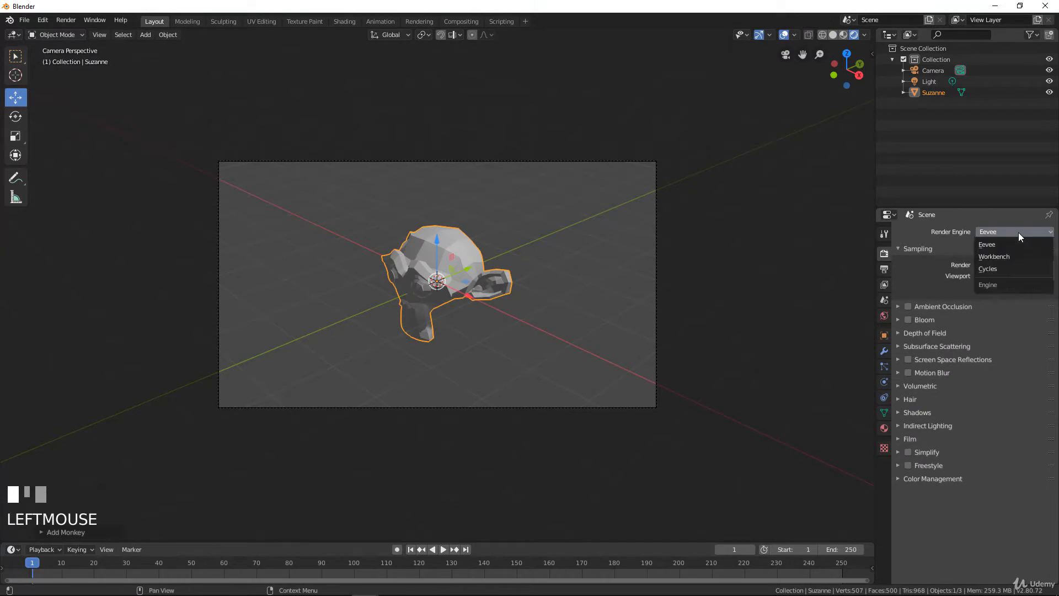
pyautogui.click(1007, 274)
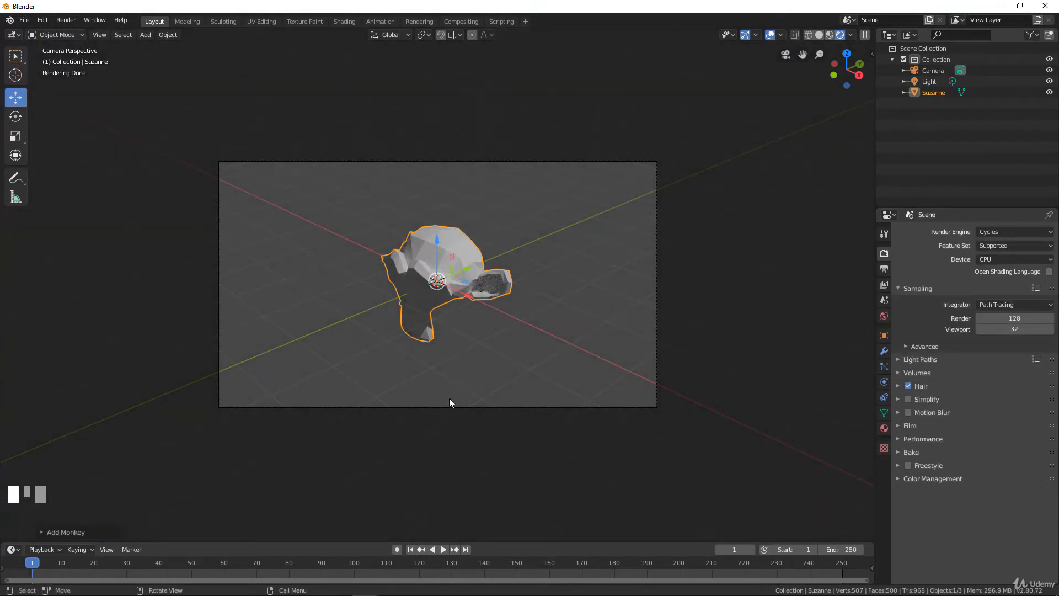
pyautogui.click(1011, 232)
pyautogui.click(1004, 256)
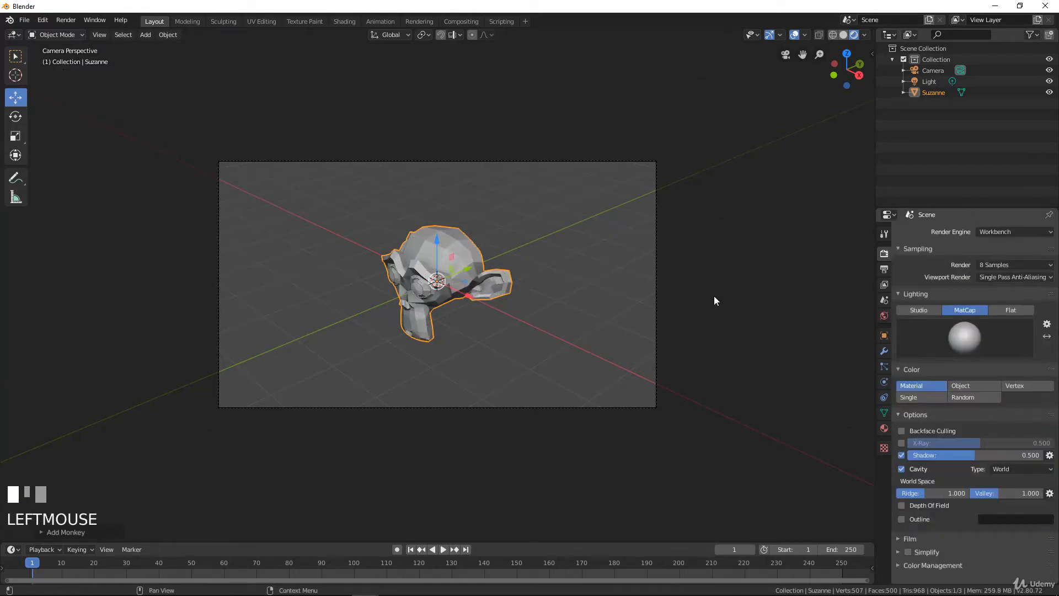
pyautogui.click(844, 36)
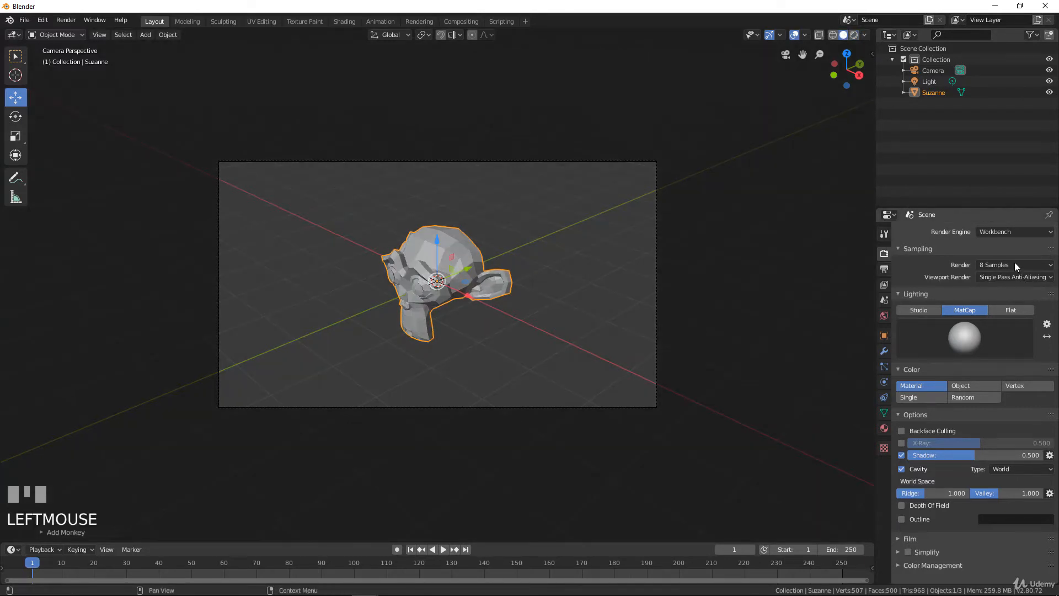
# Step: Examine the output settings, including the render dimension presets and the available file formats
pyautogui.click(883, 271)
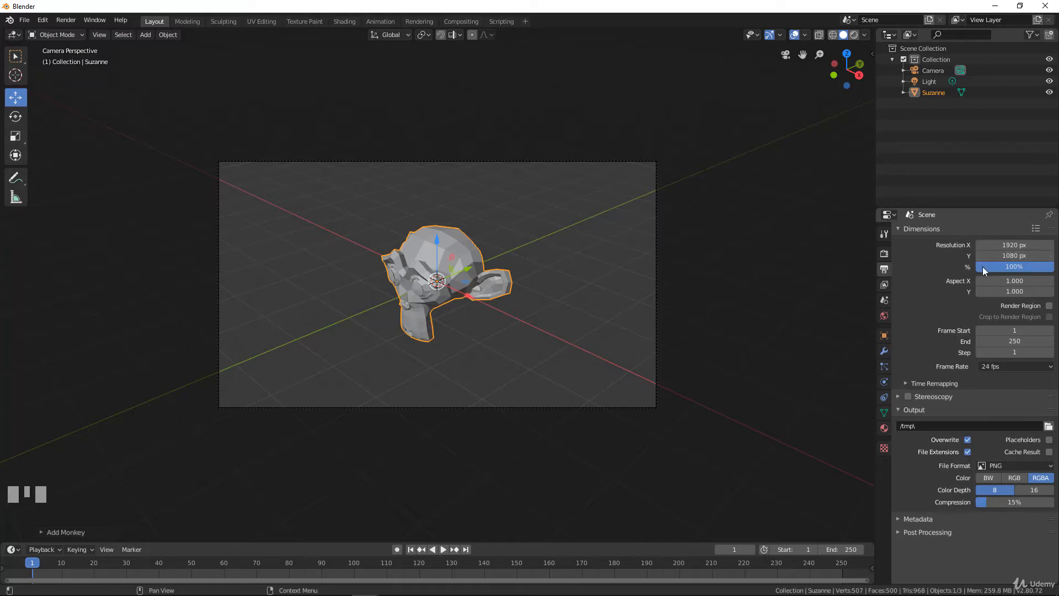
pyautogui.click(1036, 229)
pyautogui.scroll(-2, 921, 305)
pyautogui.click(1021, 465)
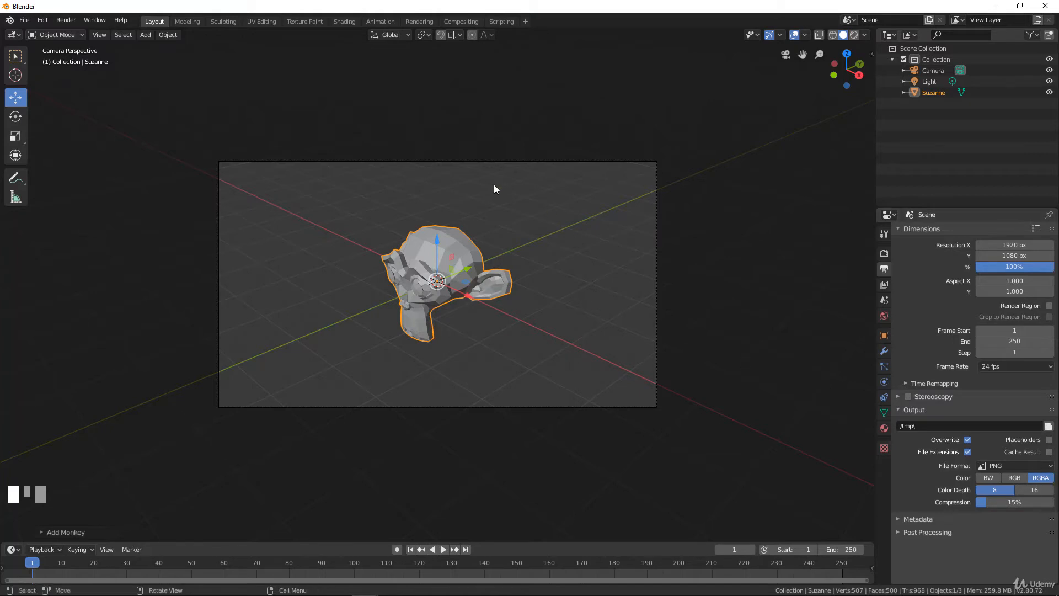
# Step: Set the render engine to Cycles and enable a transparent background in the Film settings
pyautogui.click(887, 253)
pyautogui.click(1014, 231)
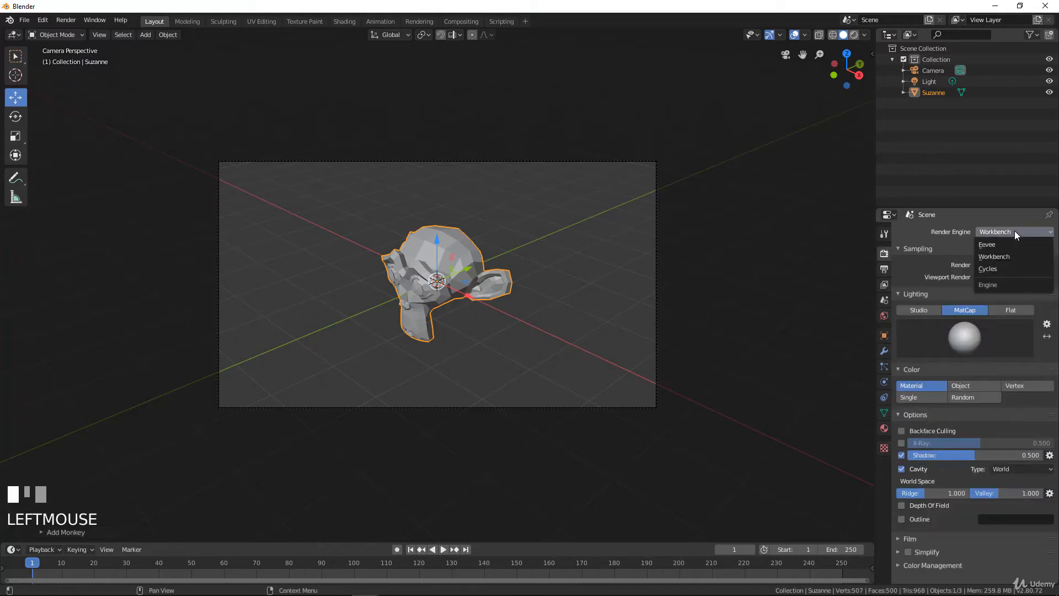
pyautogui.click(999, 265)
pyautogui.click(908, 425)
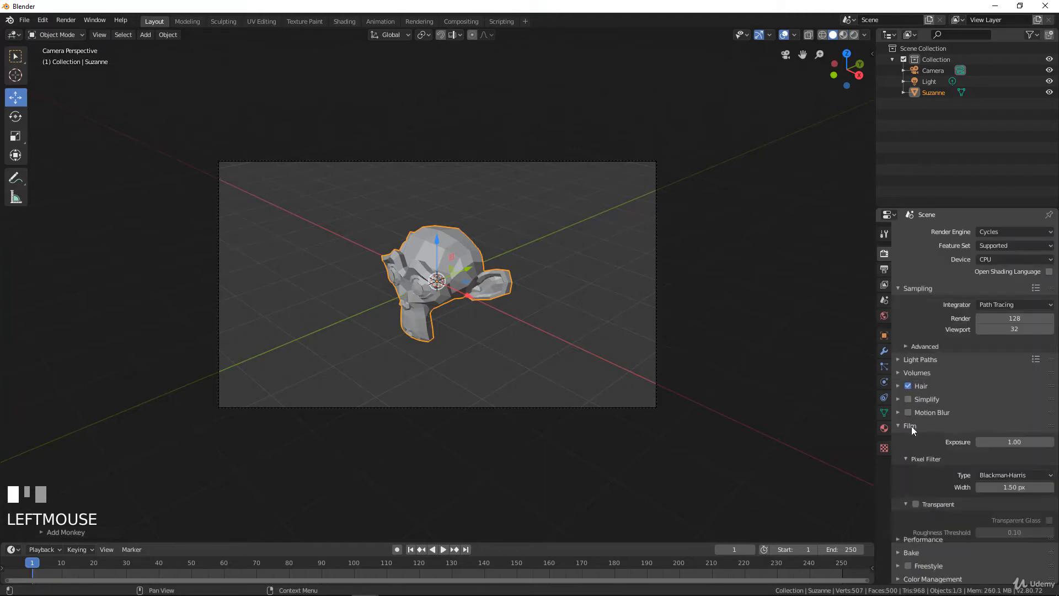
pyautogui.click(915, 504)
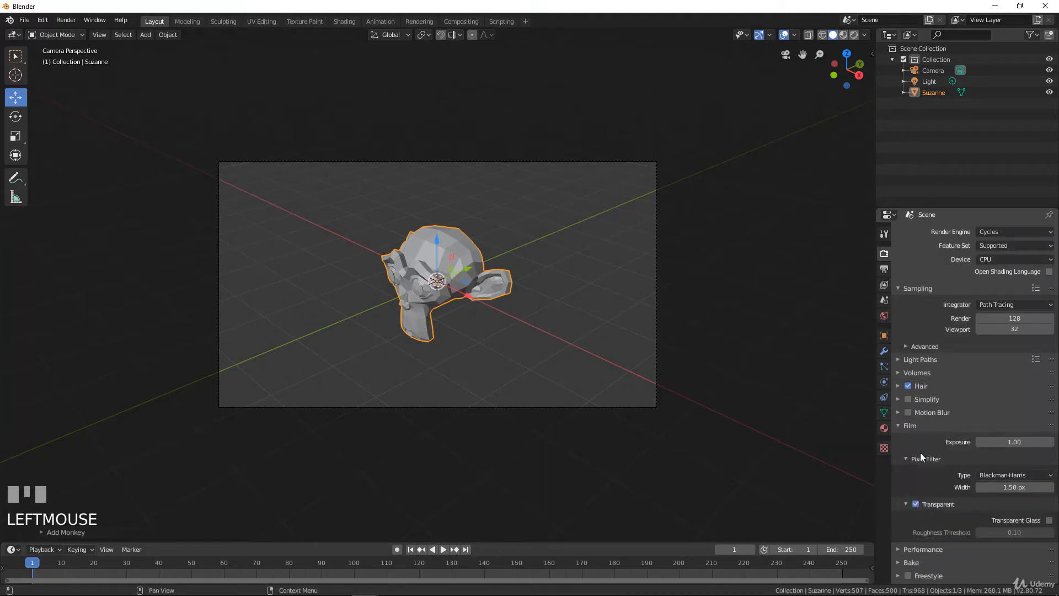
pyautogui.click(901, 426)
# Step: Render the monkey from the camera view with Cycles to check the transparent background, closing the result after viewing it
pyautogui.click(883, 235)
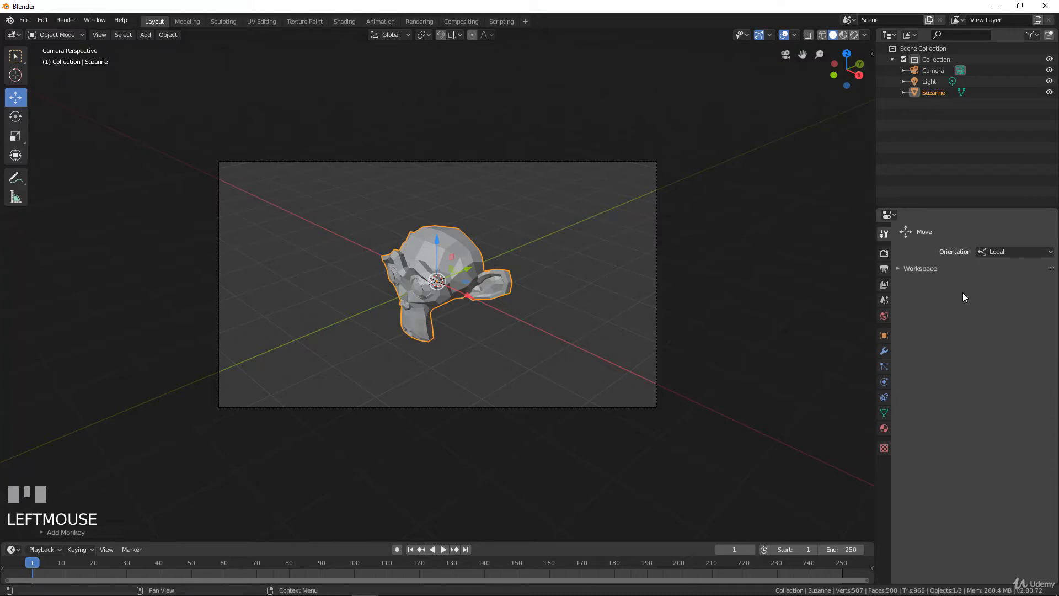
pyautogui.click(885, 253)
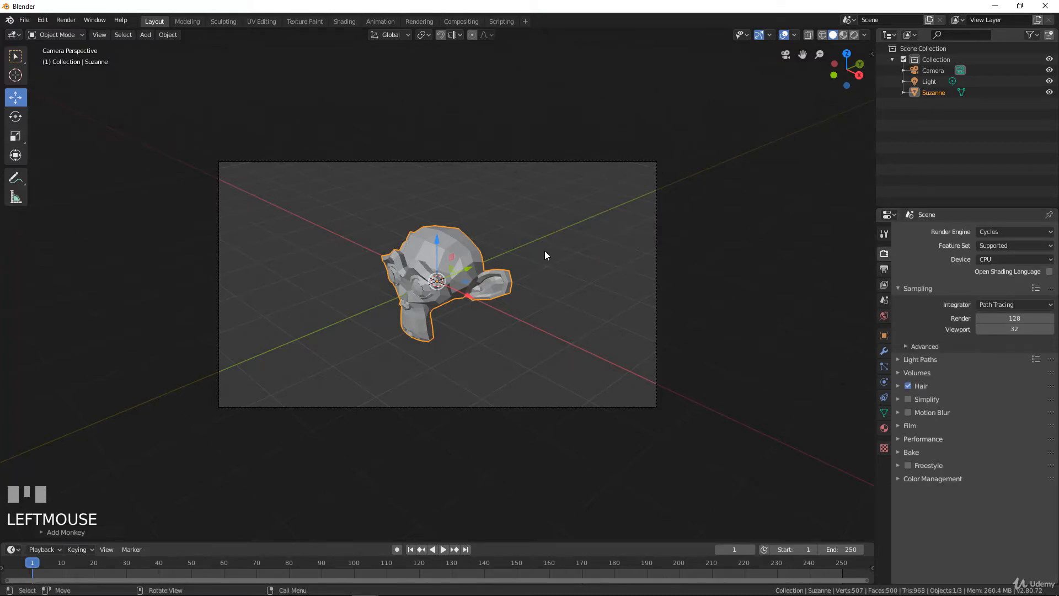
pyautogui.press('F12')
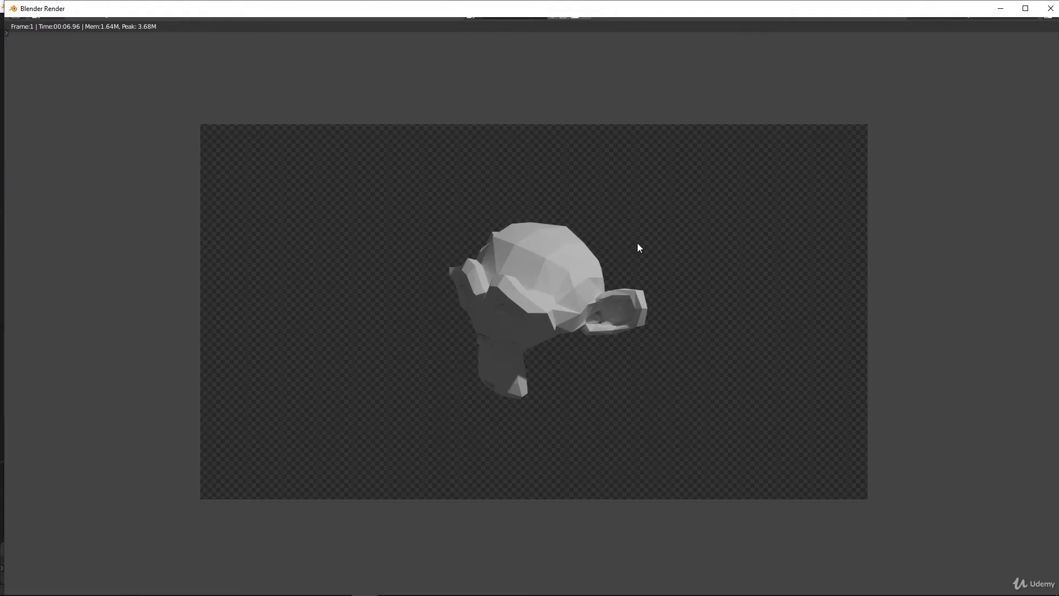
pyautogui.press('Escape')
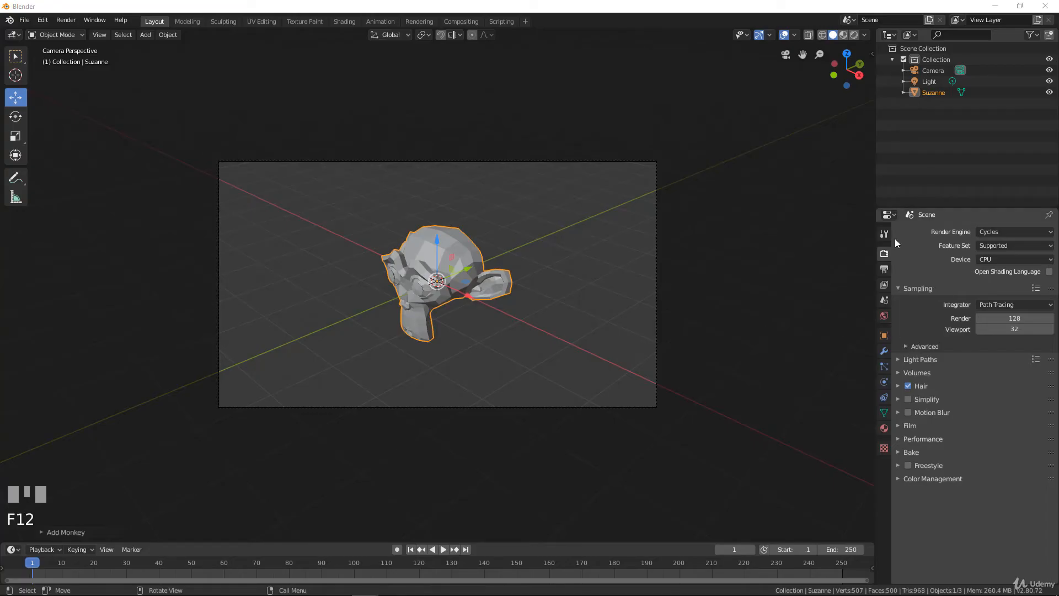
# Step: Review the image and movie file formats offered in the output settings, keeping PNG
pyautogui.click(880, 270)
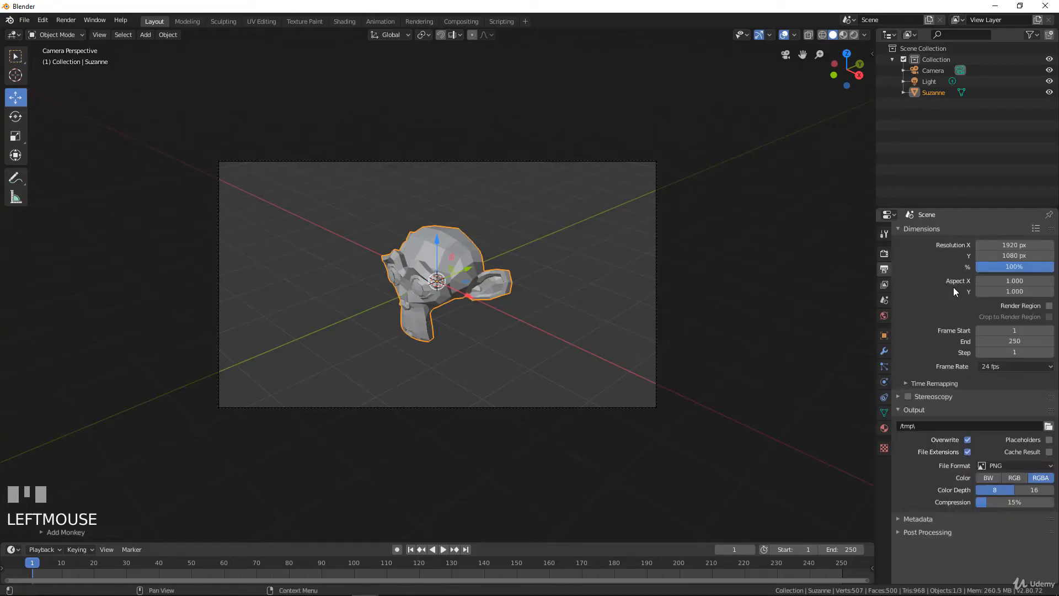
pyautogui.click(1011, 466)
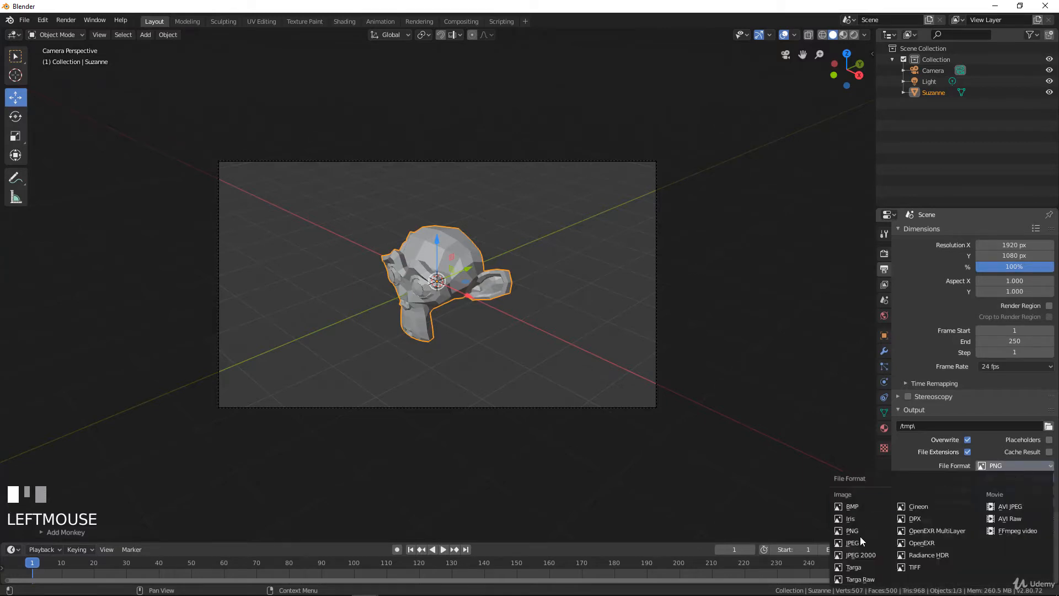
pyautogui.click(1005, 466)
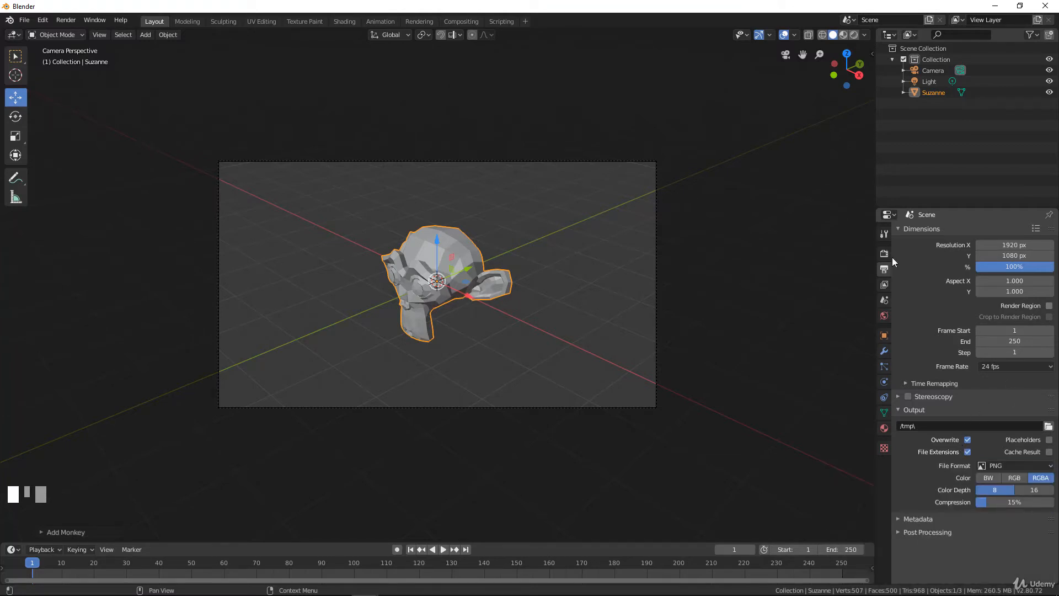
# Step: Compare the view layer passes available in Cycles and Eevee, returning the render engine to Cycles
pyautogui.click(885, 285)
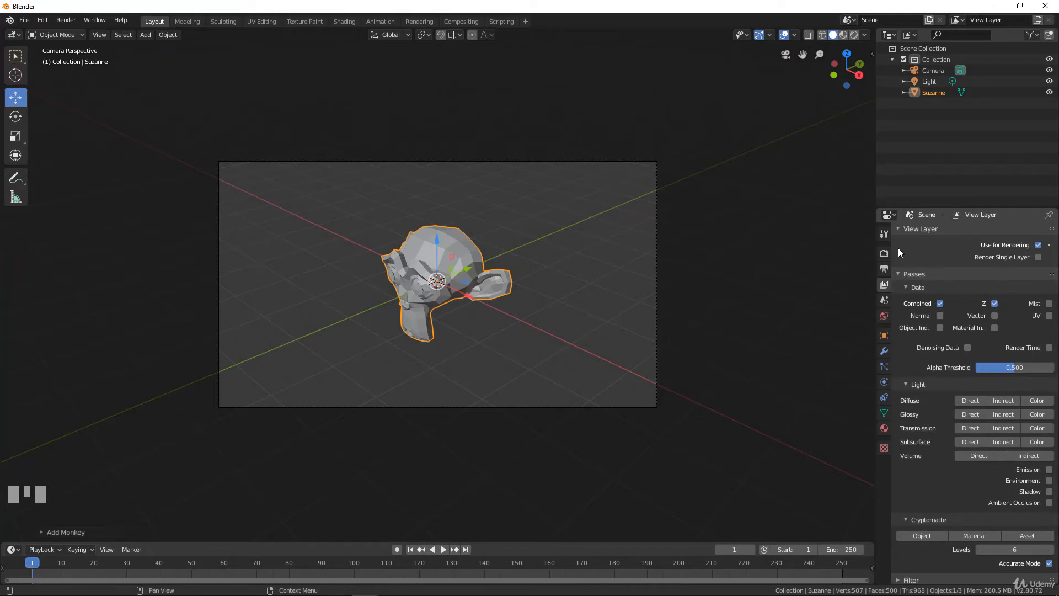
pyautogui.click(885, 255)
pyautogui.click(990, 234)
pyautogui.click(991, 244)
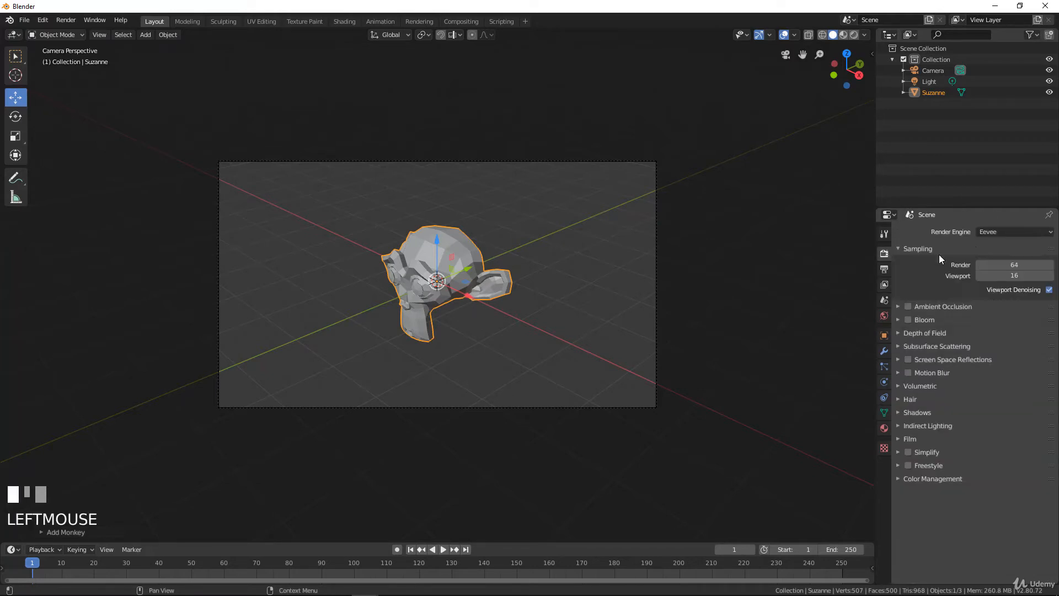
pyautogui.click(886, 284)
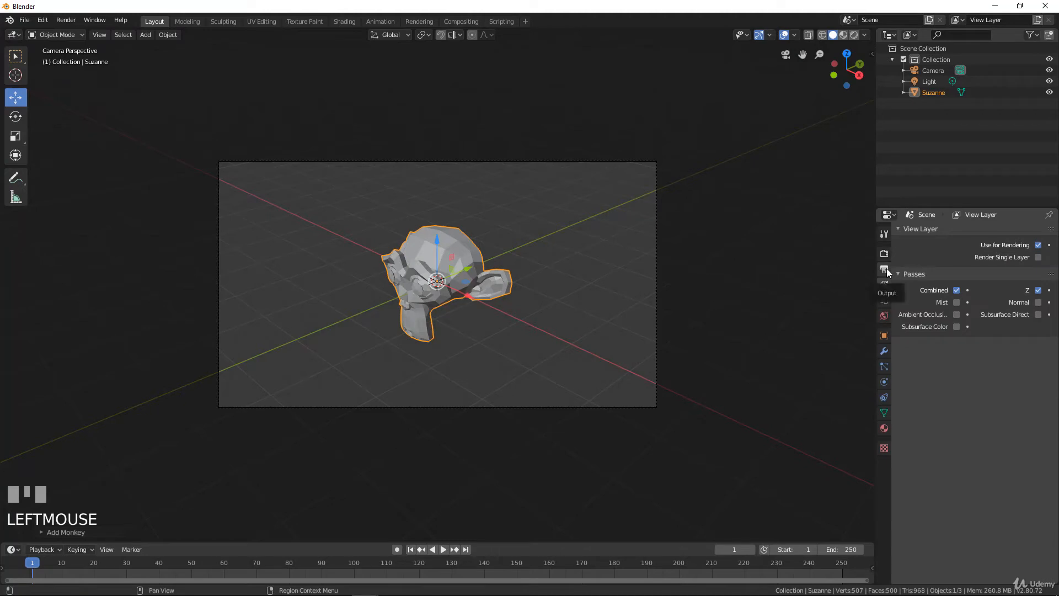
pyautogui.click(886, 254)
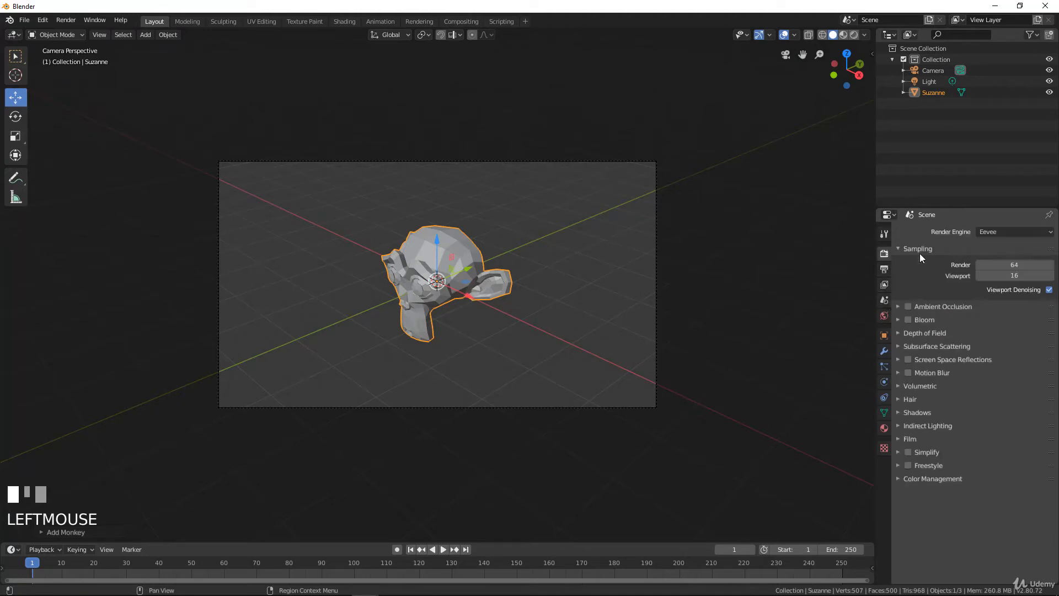
pyautogui.click(1003, 232)
pyautogui.click(992, 269)
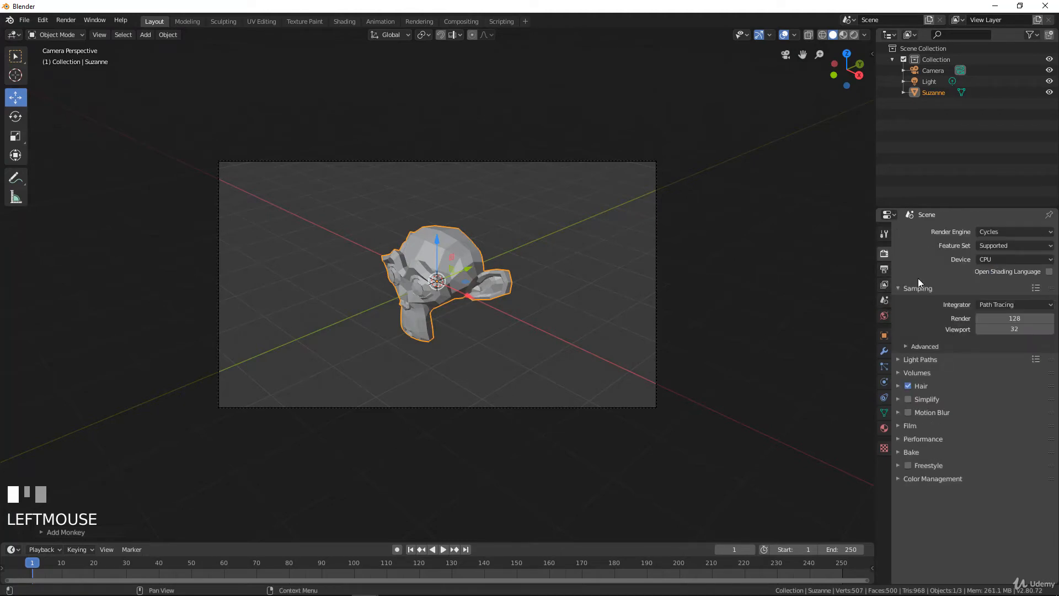
pyautogui.click(885, 284)
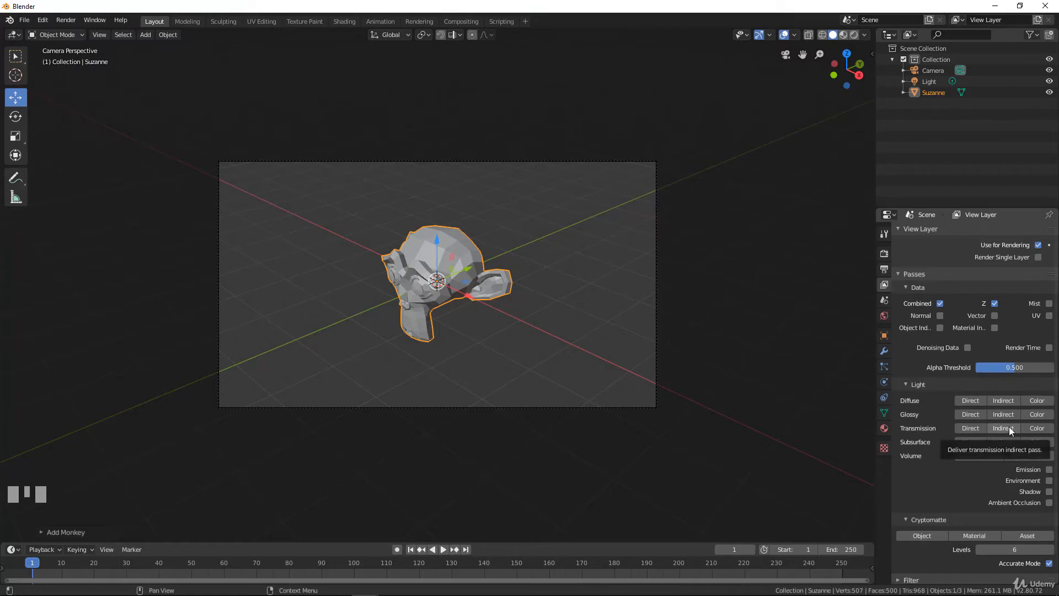
# Step: Compare the Imperial and Metric unit systems and their length options in the scene's unit settings, keeping Metric
pyautogui.click(885, 302)
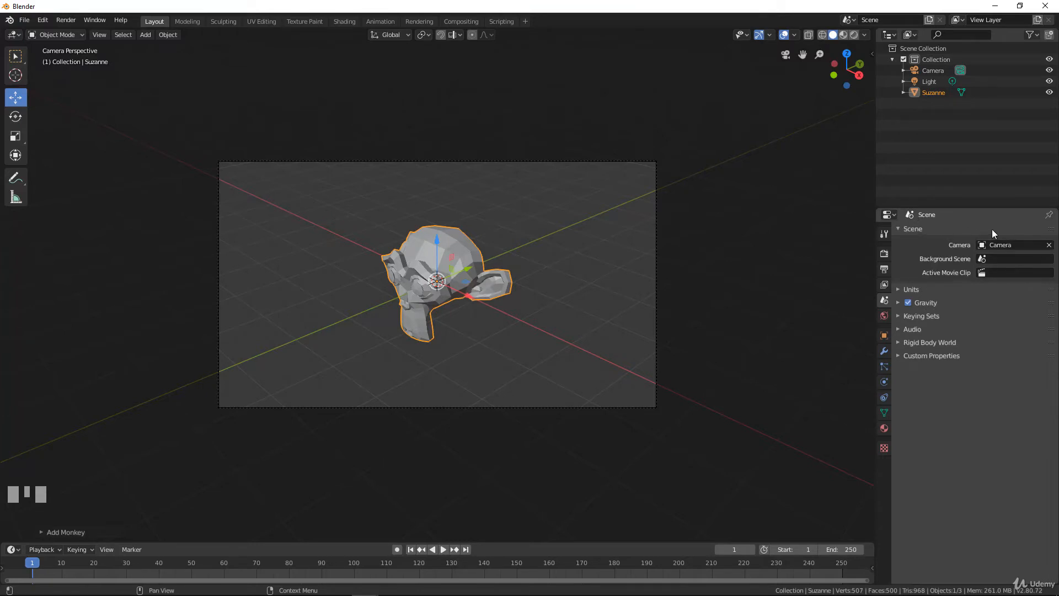
pyautogui.click(899, 289)
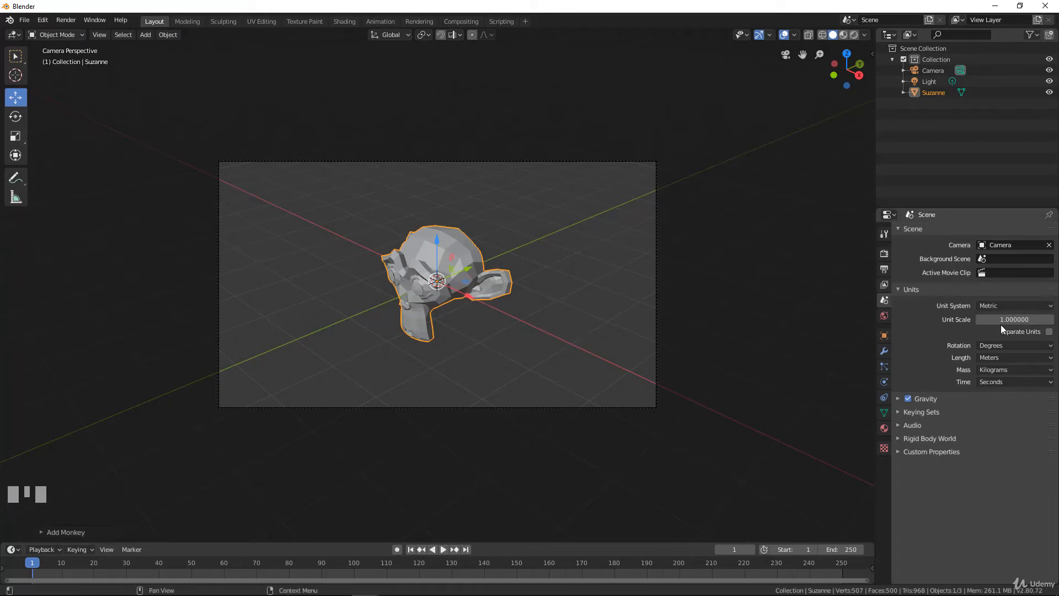
pyautogui.click(1004, 305)
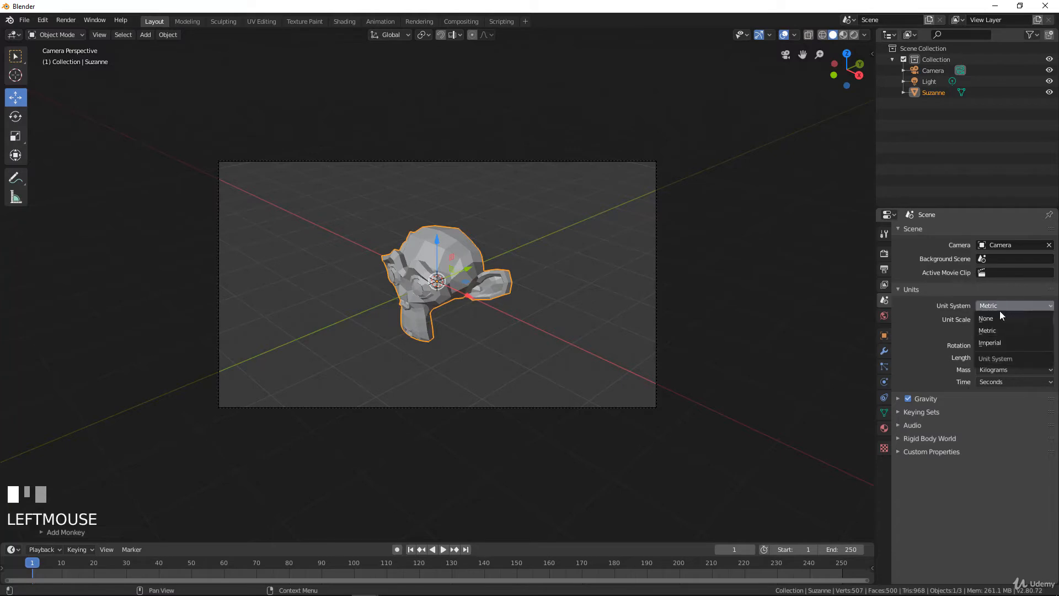
pyautogui.click(995, 339)
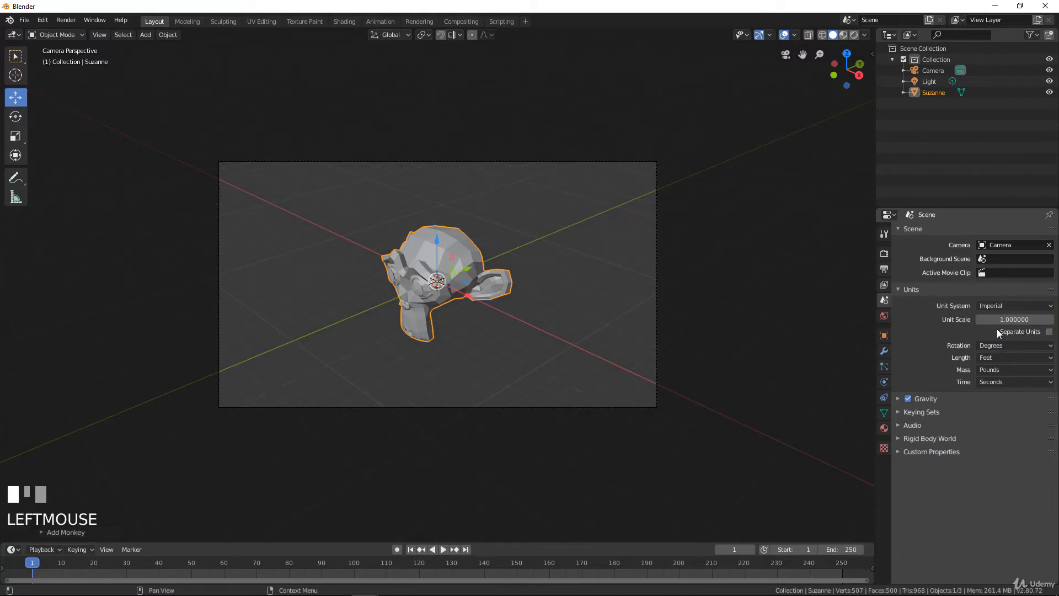
pyautogui.click(1005, 357)
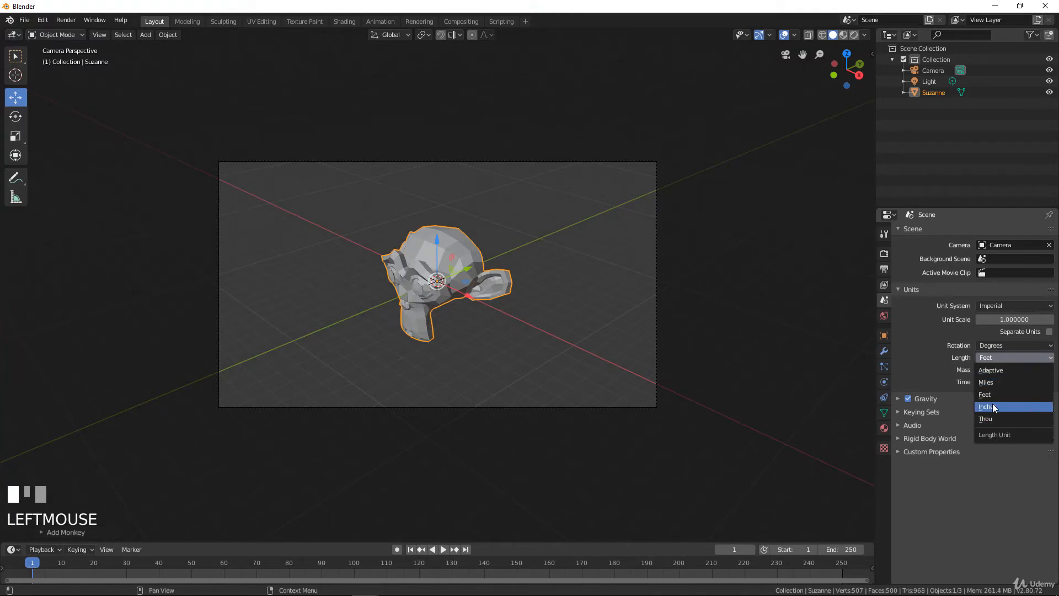
pyautogui.click(1012, 306)
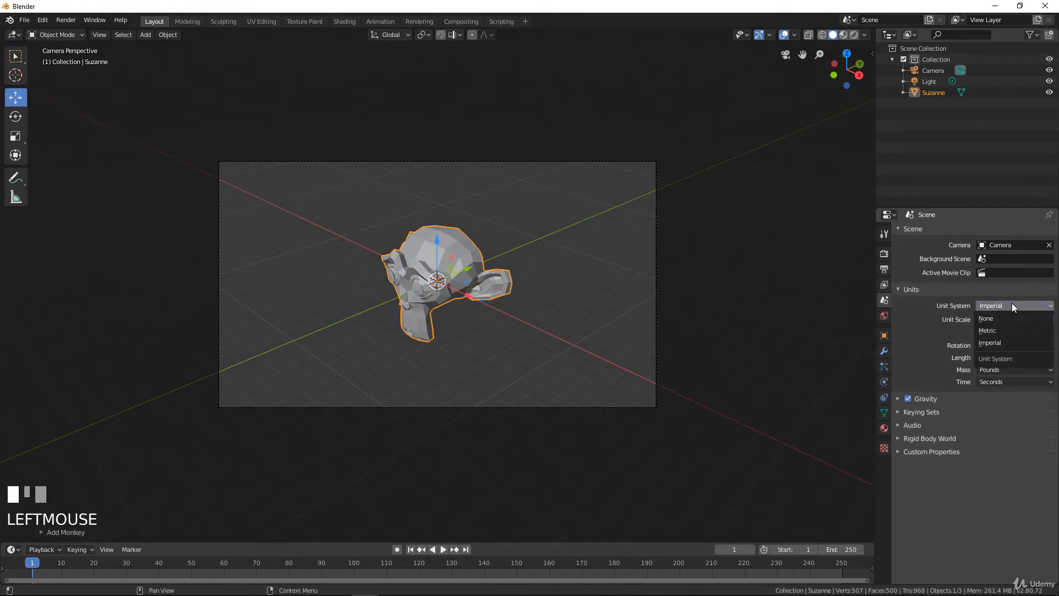
pyautogui.click(1000, 331)
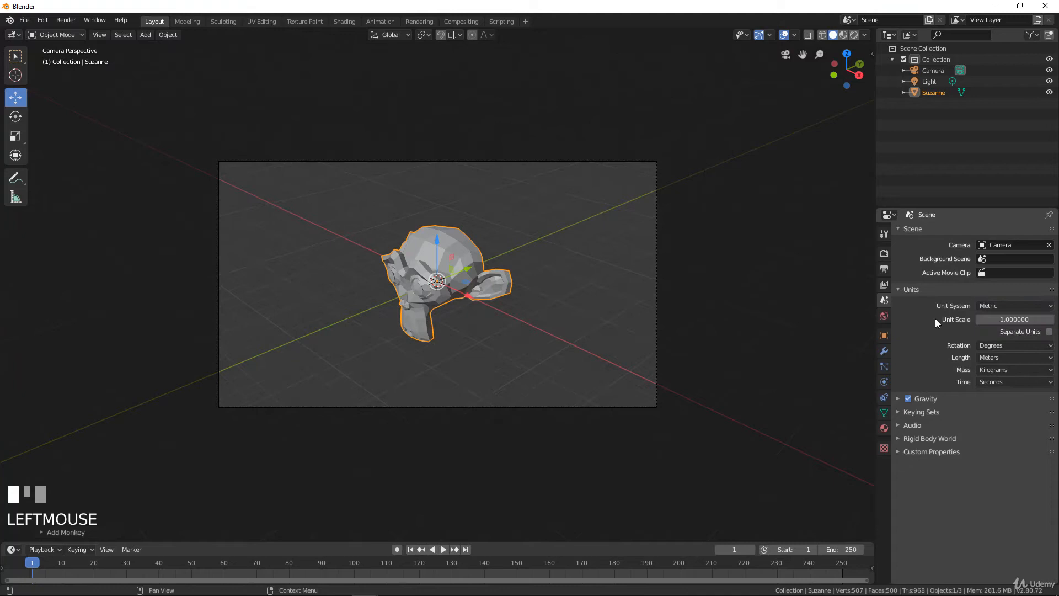
pyautogui.click(1017, 358)
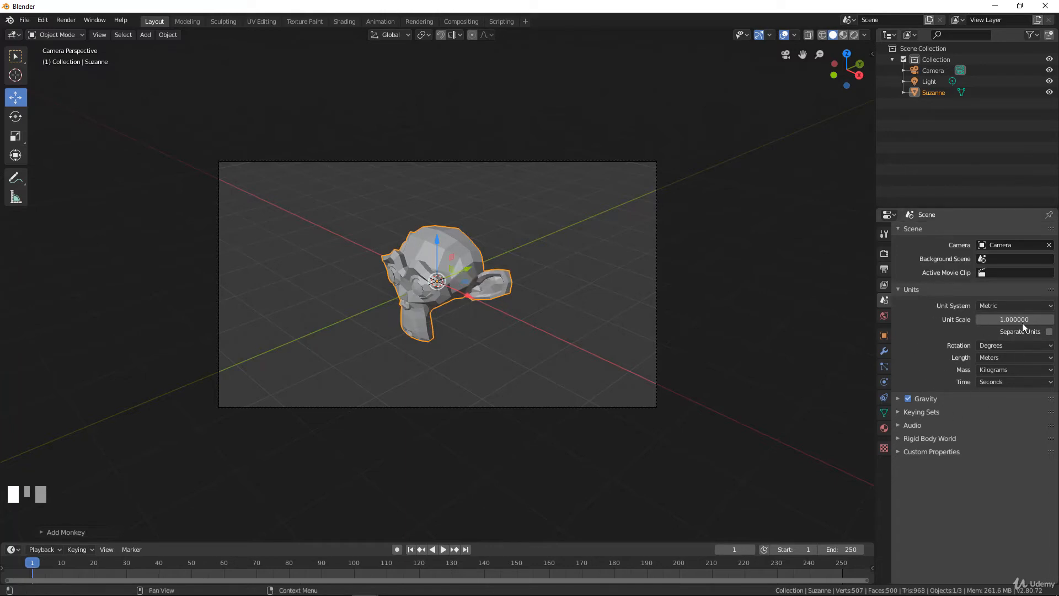
pyautogui.click(902, 288)
pyautogui.click(903, 288)
pyautogui.click(902, 288)
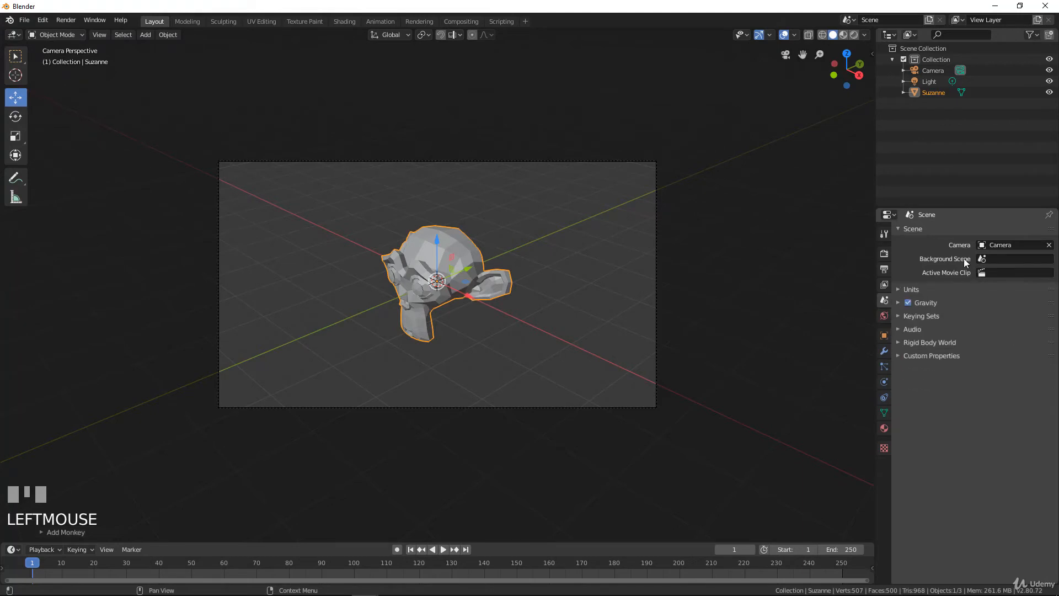
# Step: Look through the scene's Gravity, Keying Sets, Audio, Rigid Body World and Units settings, leaving them collapsed
pyautogui.click(899, 303)
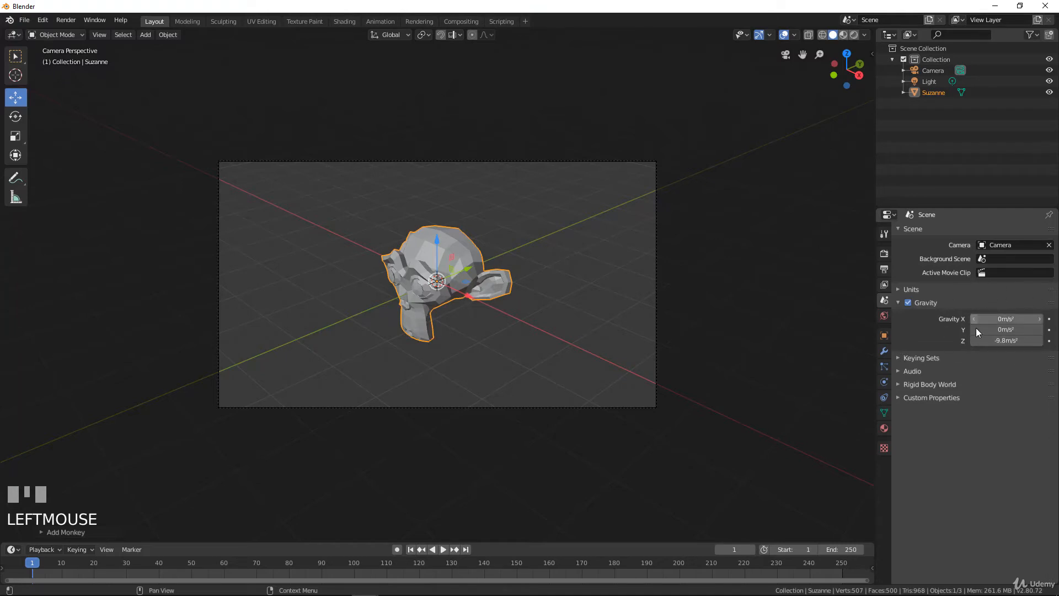
pyautogui.click(898, 299)
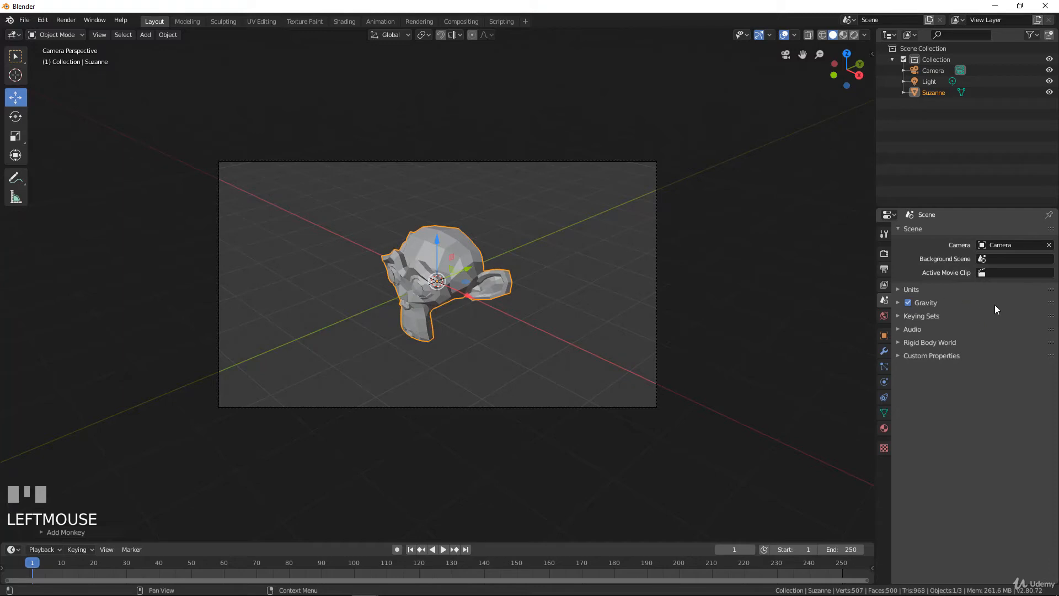
pyautogui.click(898, 319)
pyautogui.click(898, 320)
pyautogui.click(900, 331)
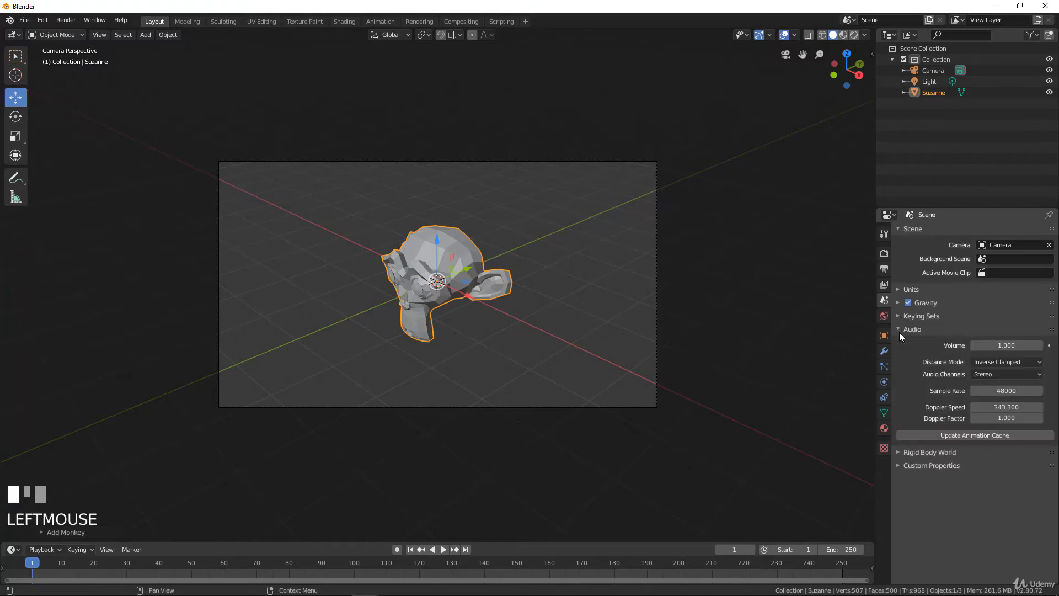
pyautogui.click(899, 331)
pyautogui.click(901, 341)
pyautogui.click(901, 342)
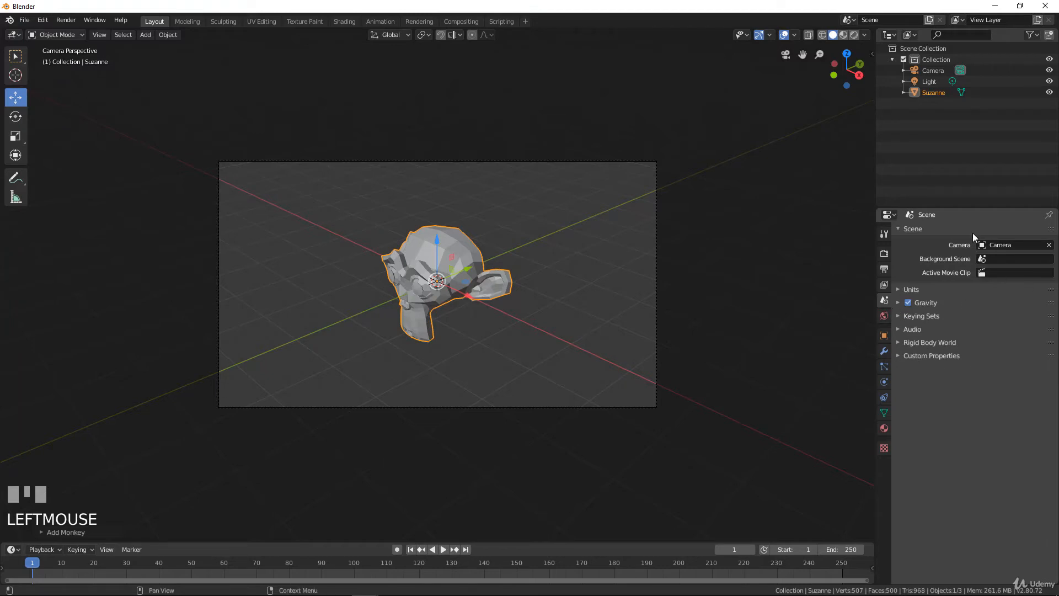
pyautogui.click(898, 288)
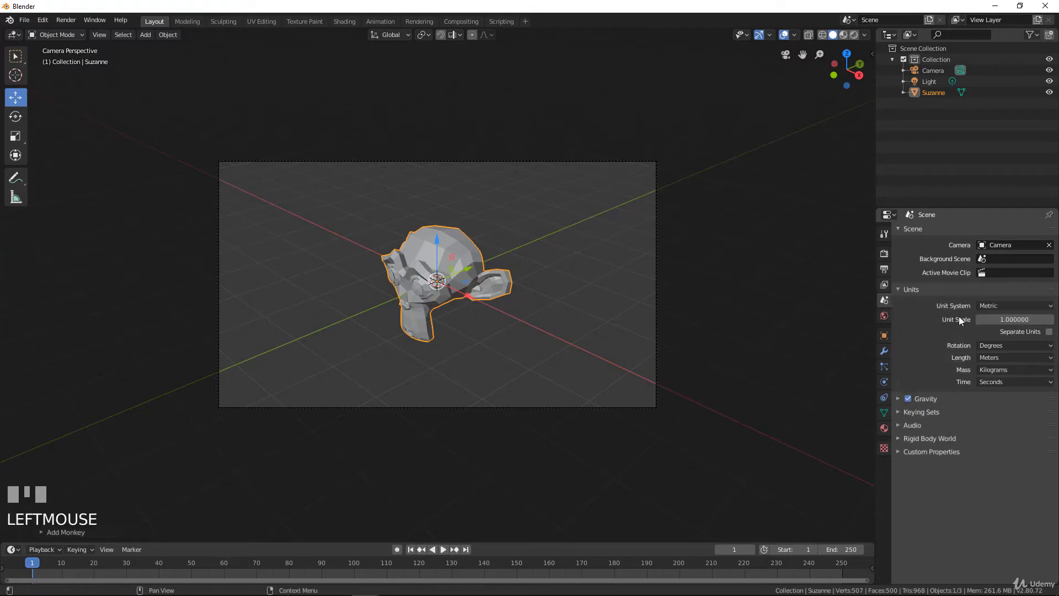
pyautogui.click(899, 398)
pyautogui.click(898, 398)
pyautogui.click(903, 290)
# Step: Disable the transparent background in the Film settings and test-render the monkey with Cycles, closing the render after viewing it
pyautogui.click(884, 317)
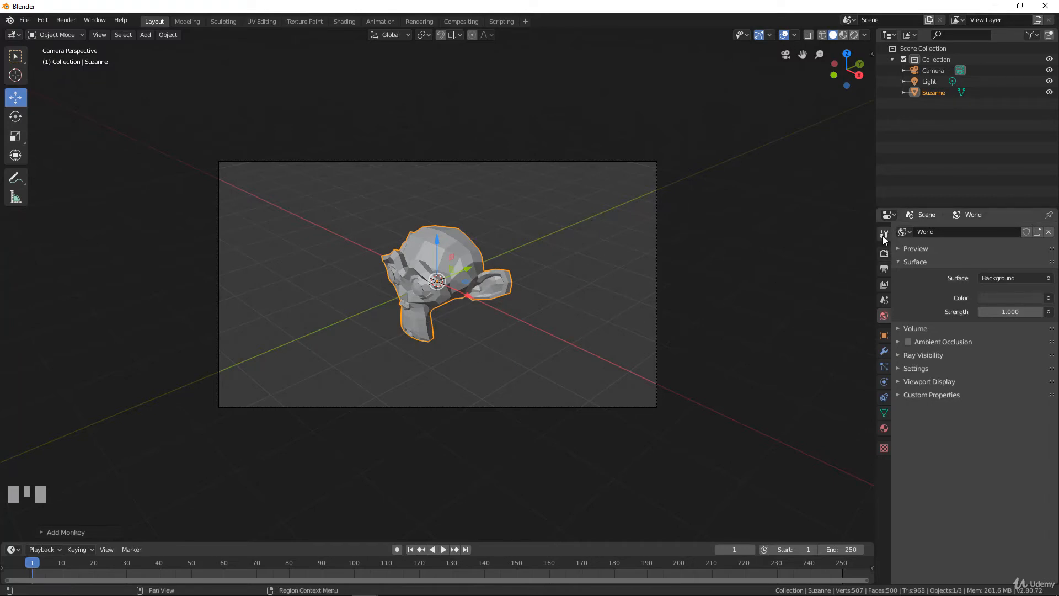
pyautogui.click(885, 253)
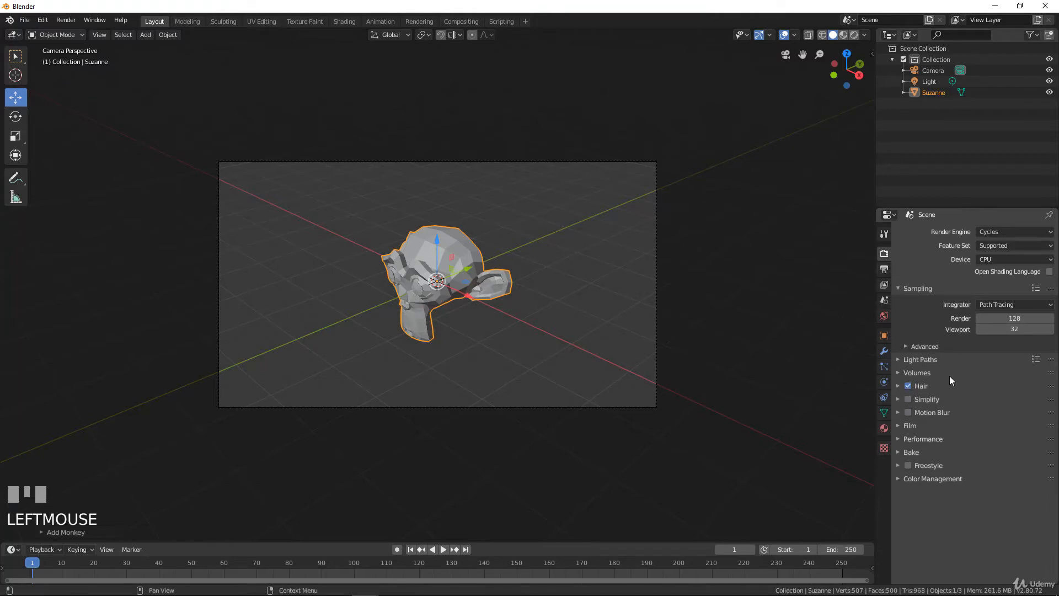
pyautogui.click(900, 425)
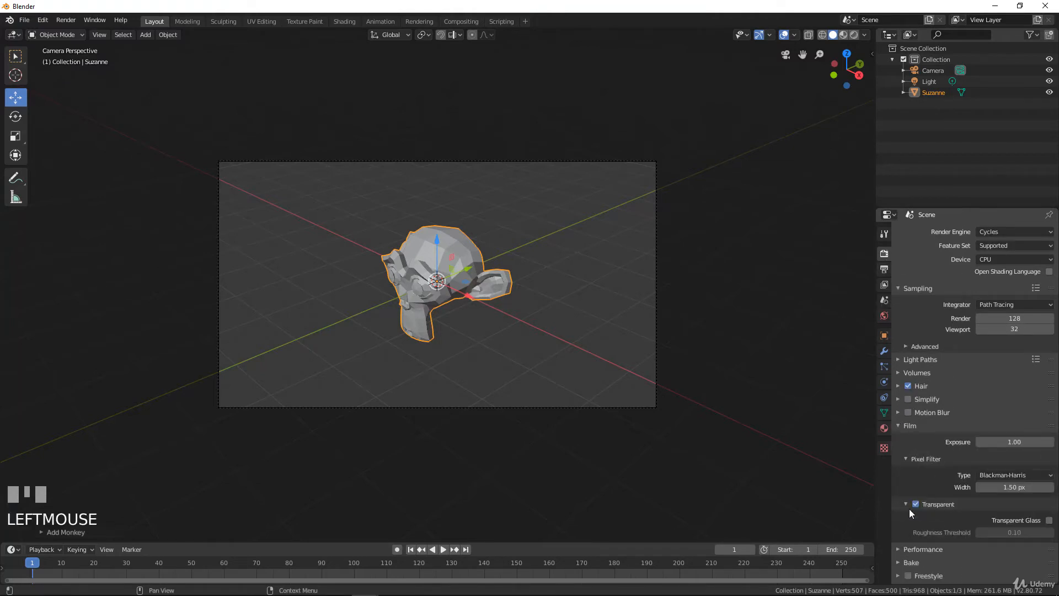
pyautogui.click(899, 424)
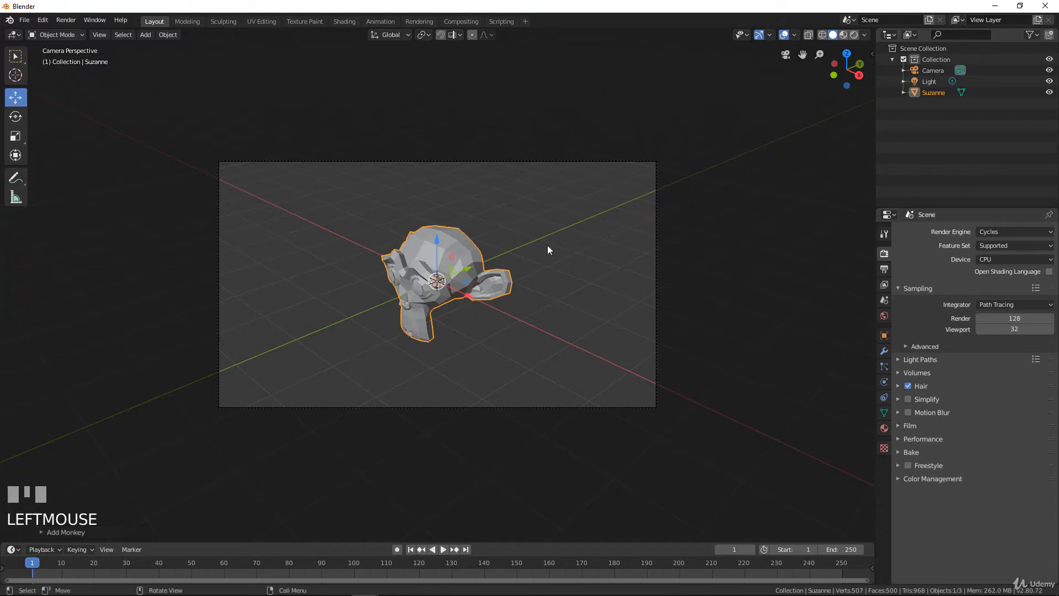
pyautogui.press('F12')
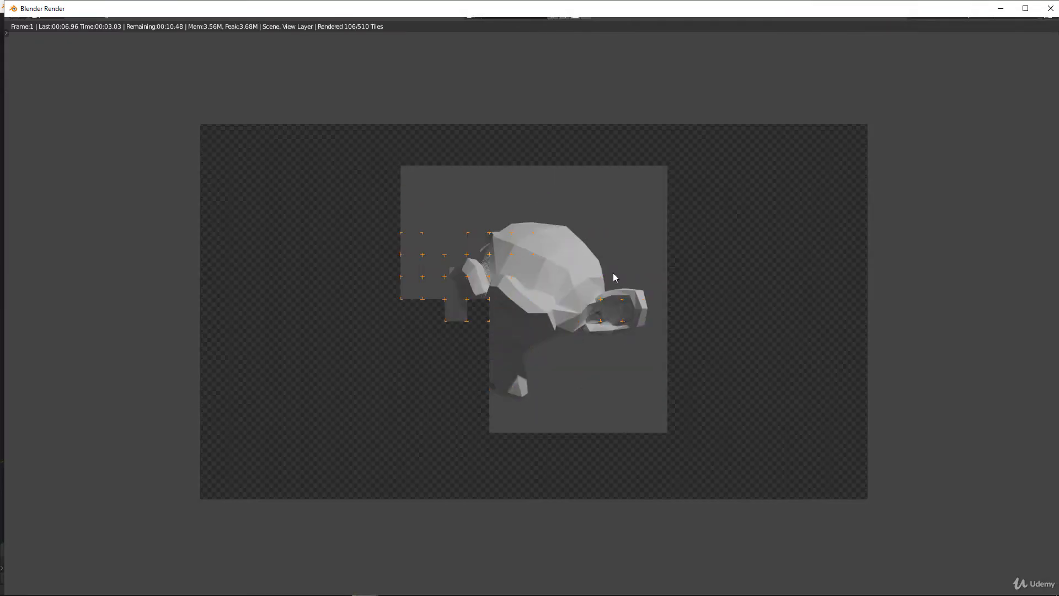
pyautogui.press('Escape')
pyautogui.press('Escape')
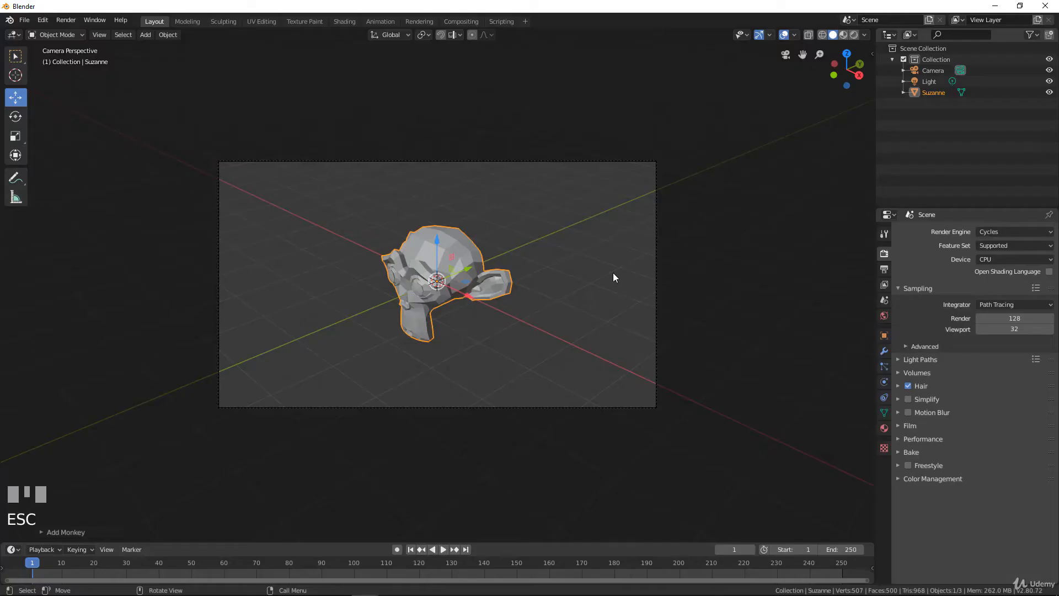
# Step: Brighten the world background color to a value of 0.540 and set its strength to 2
pyautogui.click(885, 316)
pyautogui.click(1002, 298)
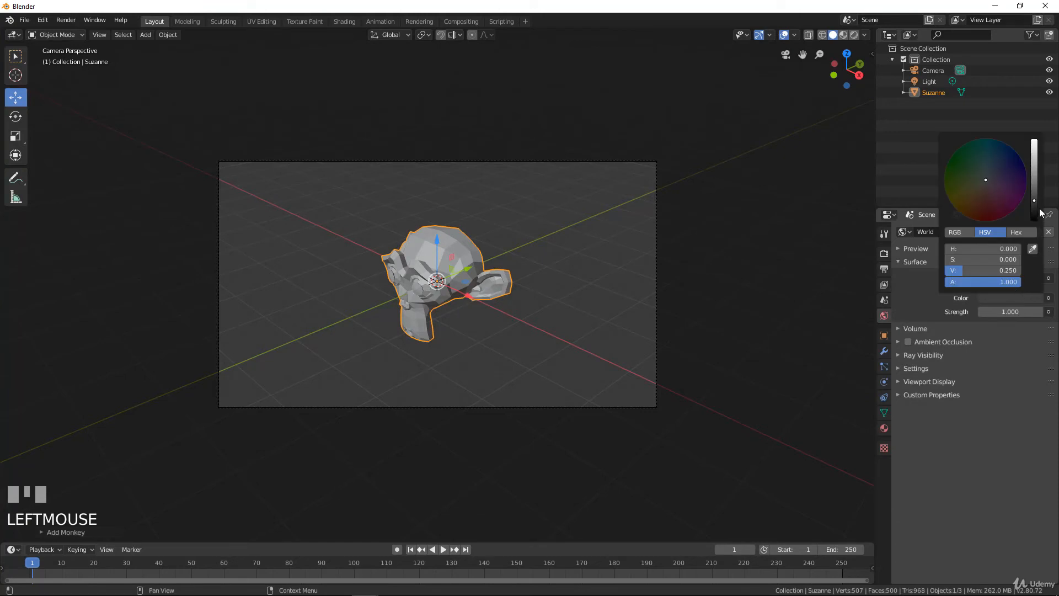
pyautogui.moveTo(1034, 200); pyautogui.dragTo(1034, 176)
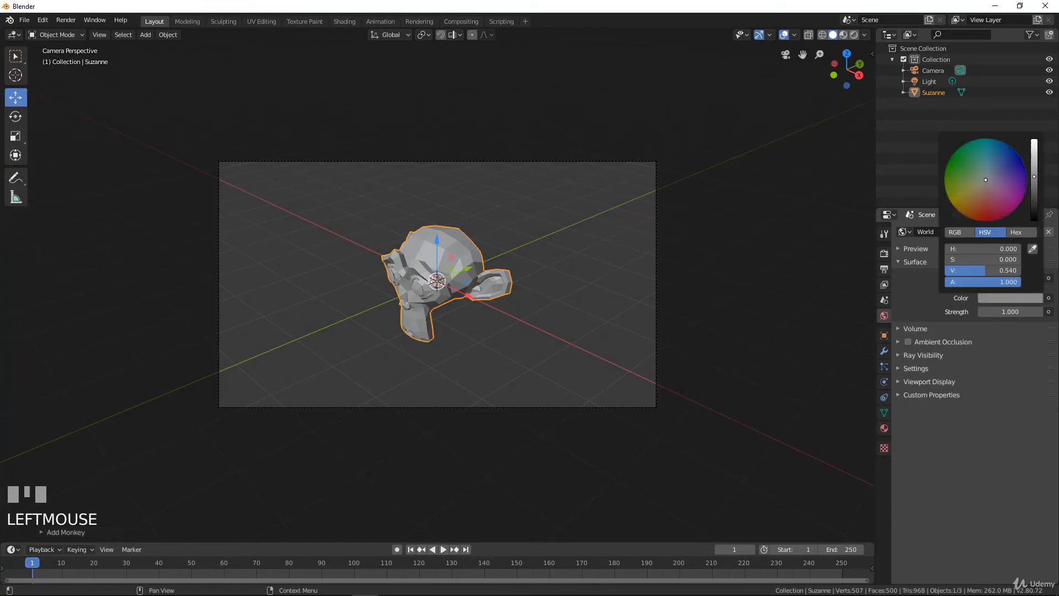
pyautogui.click(1010, 312)
pyautogui.write('10')
pyautogui.click(1010, 363)
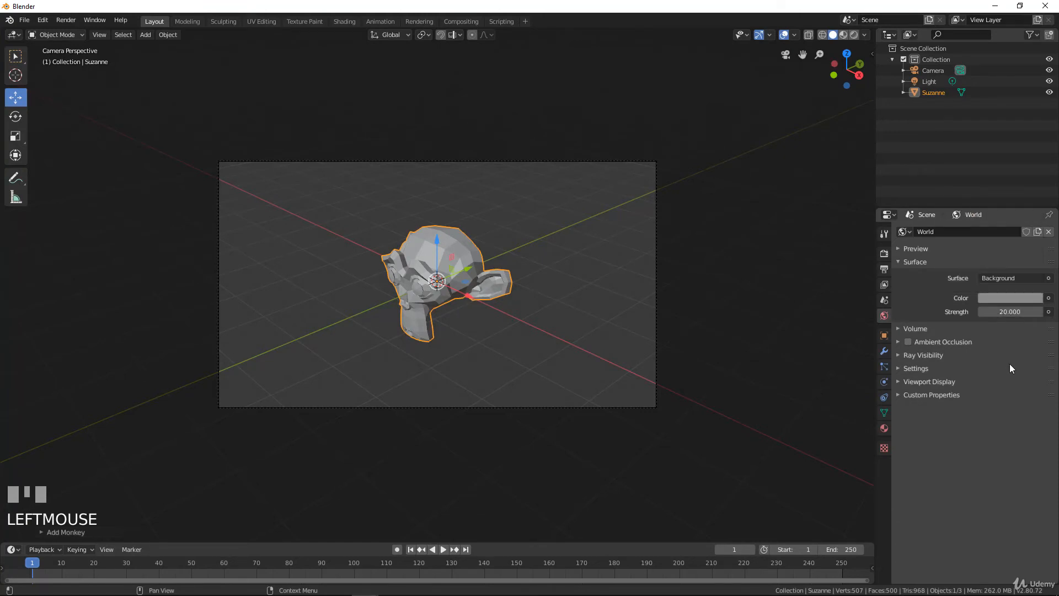
pyautogui.click(1005, 311)
pyautogui.write('2')
pyautogui.press('Return')
# Step: Tint the world background color ochre yellow and render the monkey to check its lighting, closing the result
pyautogui.click(993, 298)
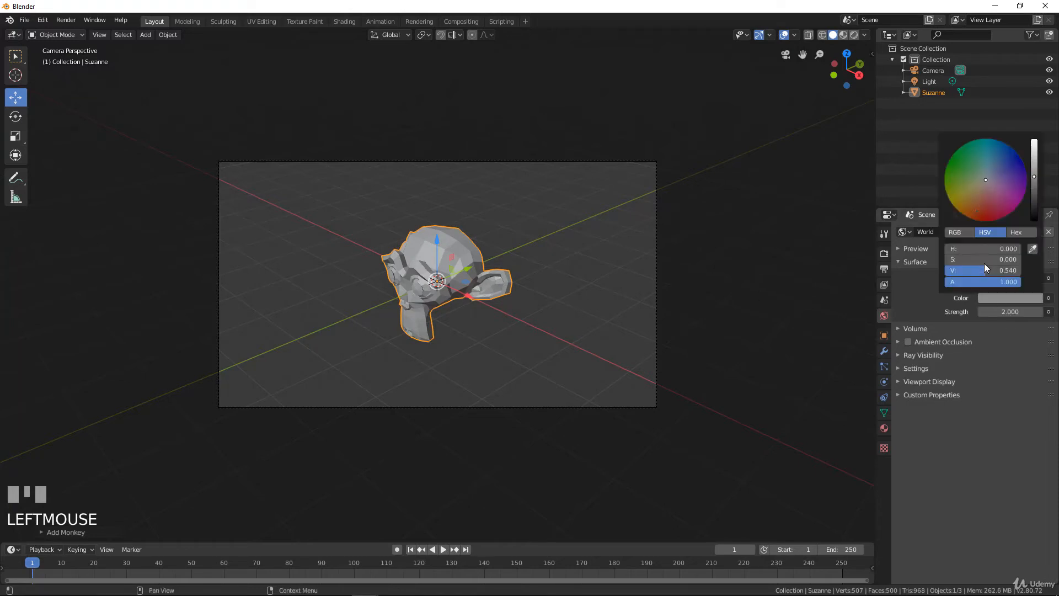
pyautogui.moveTo(985, 179); pyautogui.dragTo(968, 198)
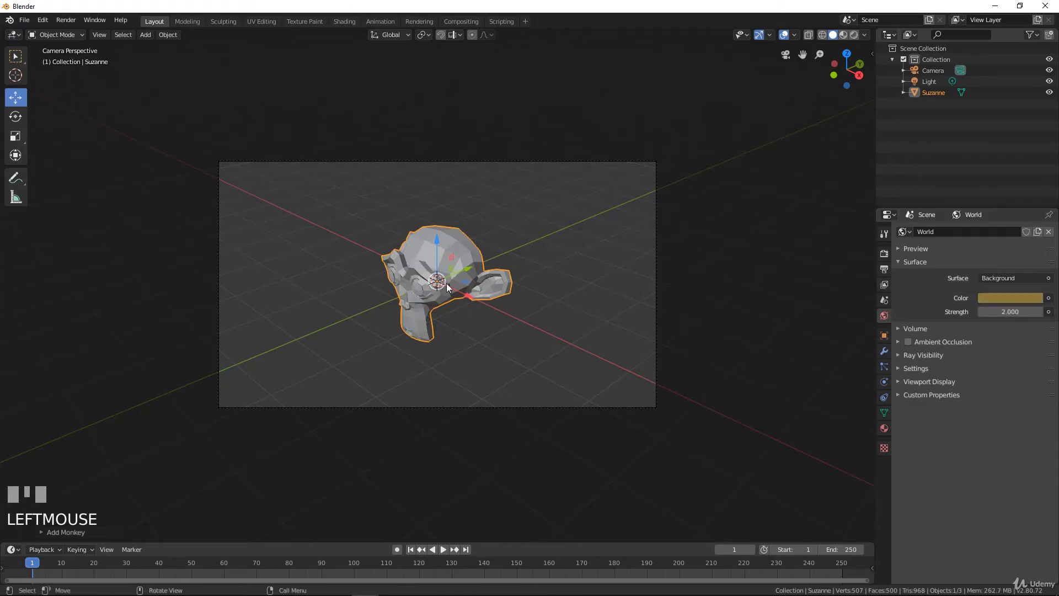
pyautogui.press('F12')
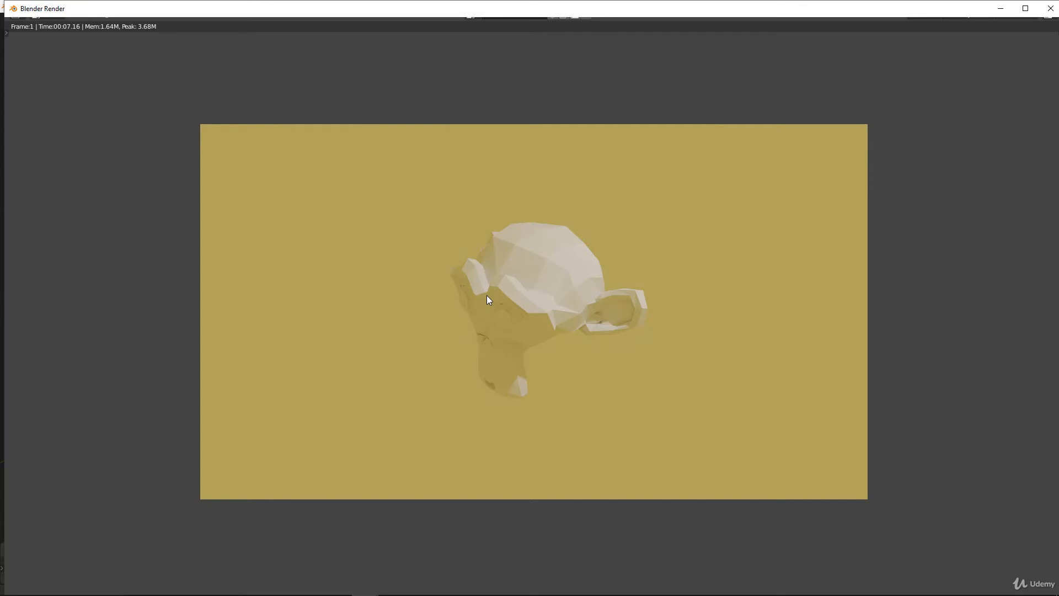
pyautogui.press('Escape')
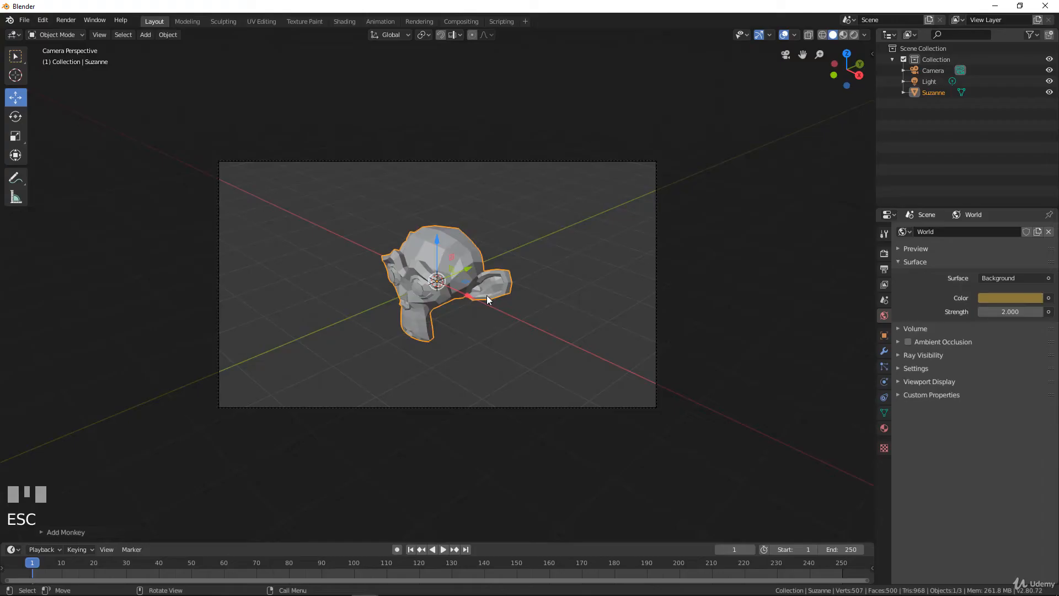
# Step: Test-render the monkey with a black world background, close the result, and set the world color to medium grey
pyautogui.click(998, 299)
pyautogui.moveTo(1035, 177); pyautogui.dragTo(1034, 220)
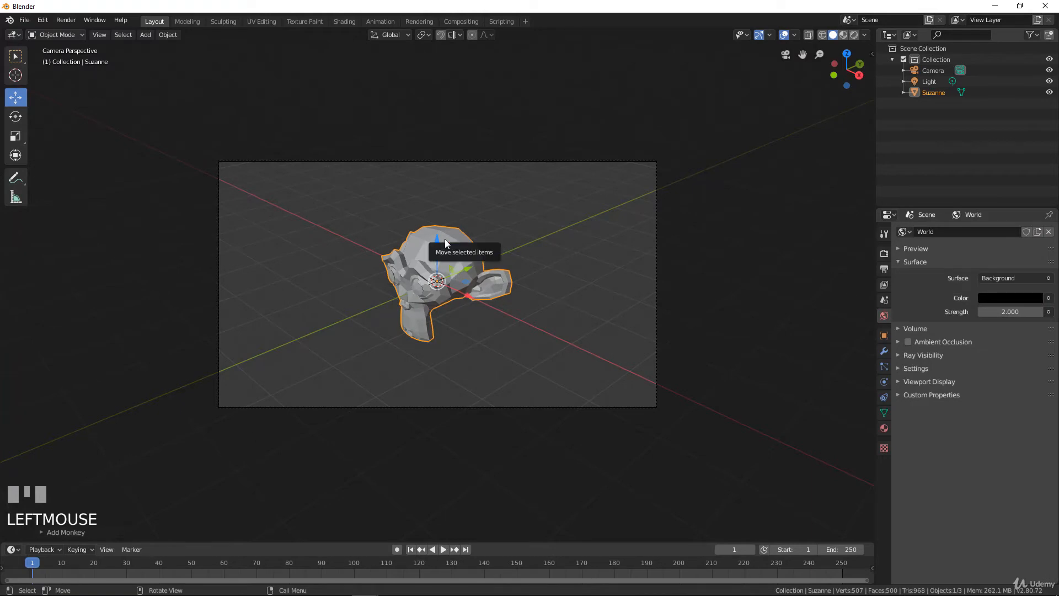
pyautogui.press('F12')
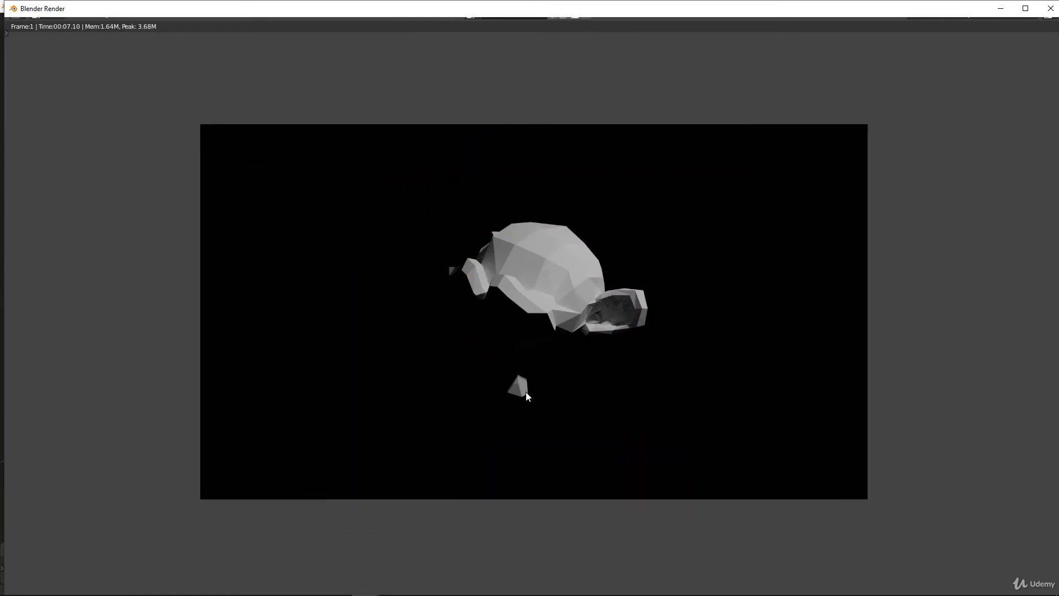
pyautogui.press('Escape')
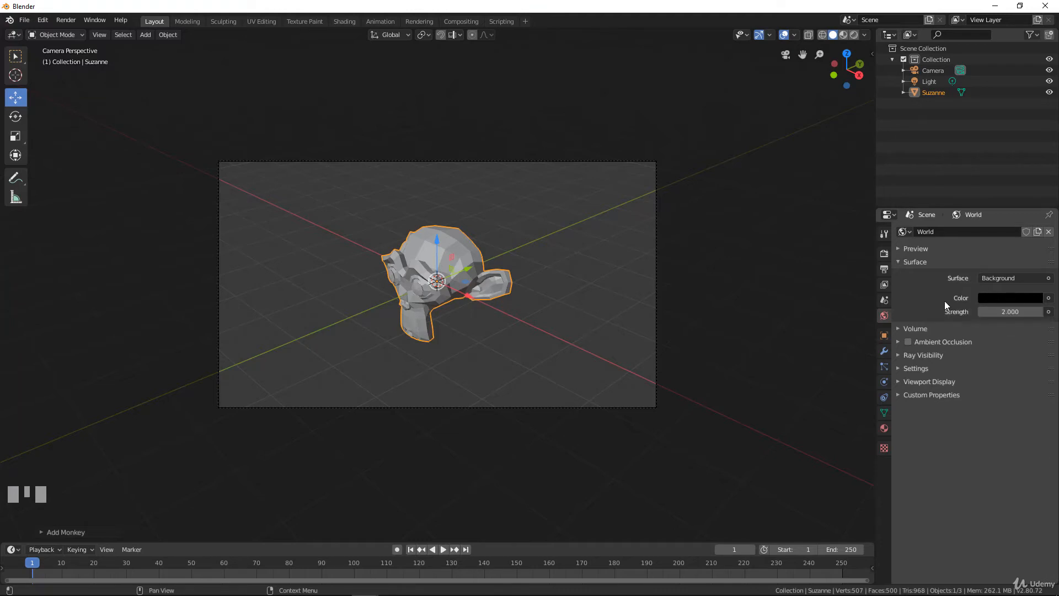
pyautogui.click(1021, 298)
pyautogui.click(1035, 185)
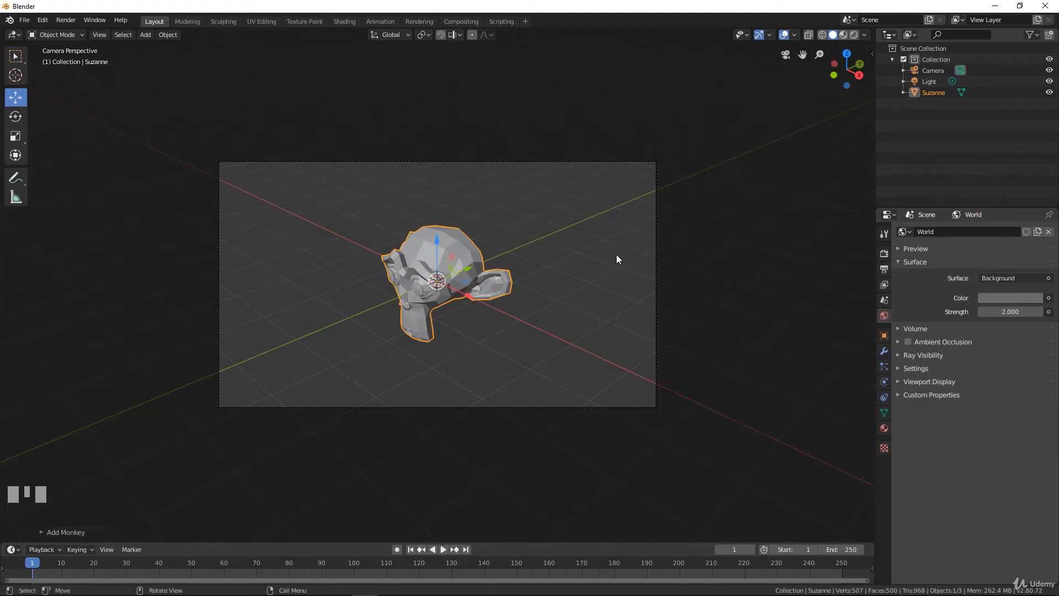
# Step: Review the world's Ambient Occlusion and Volume settings, leaving both unused, and open the monkey's object properties
pyautogui.click(908, 340)
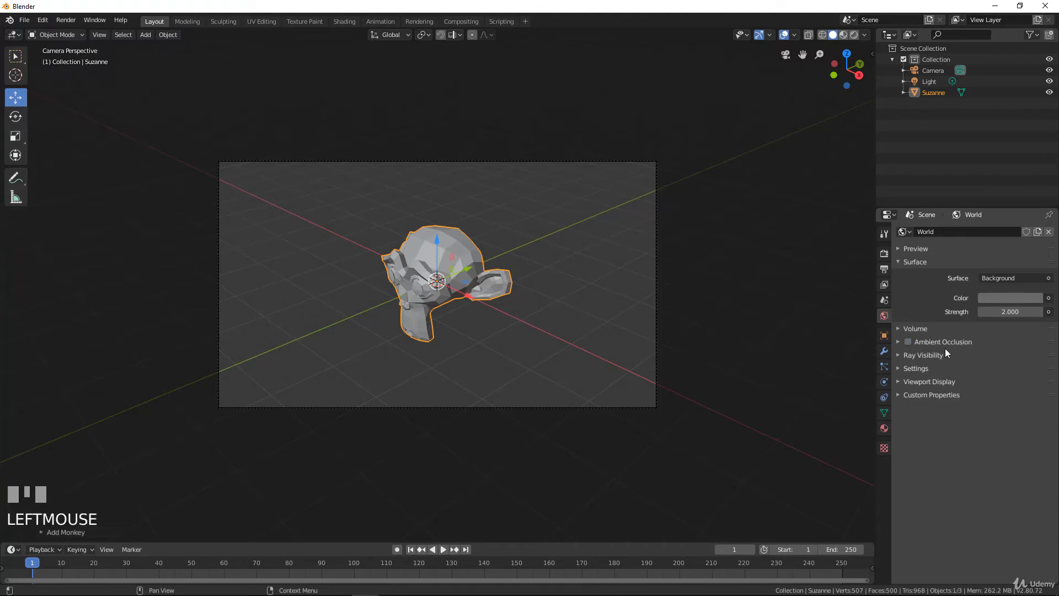
pyautogui.click(899, 328)
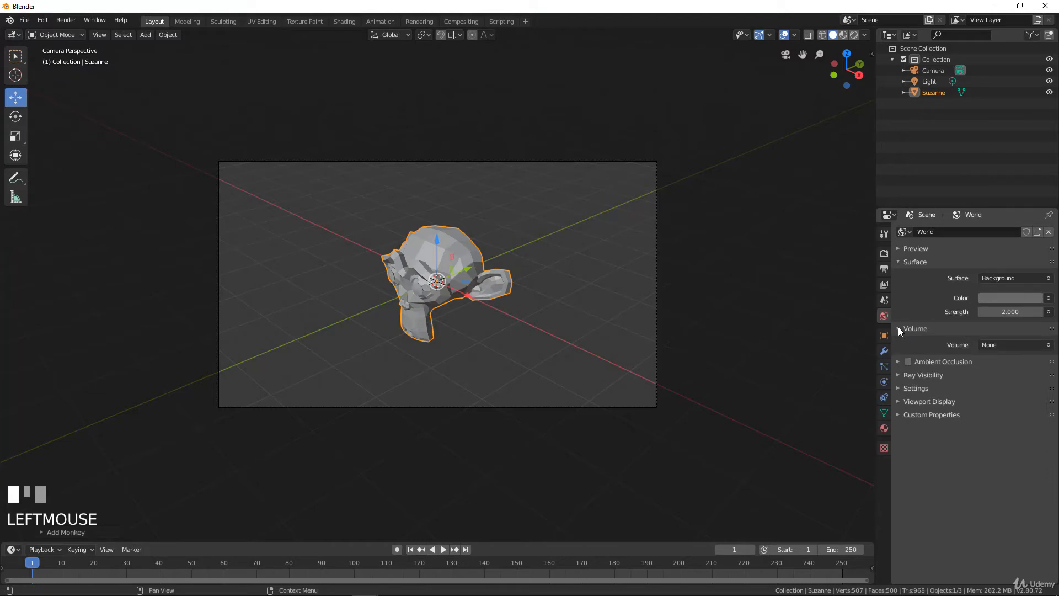
pyautogui.click(898, 328)
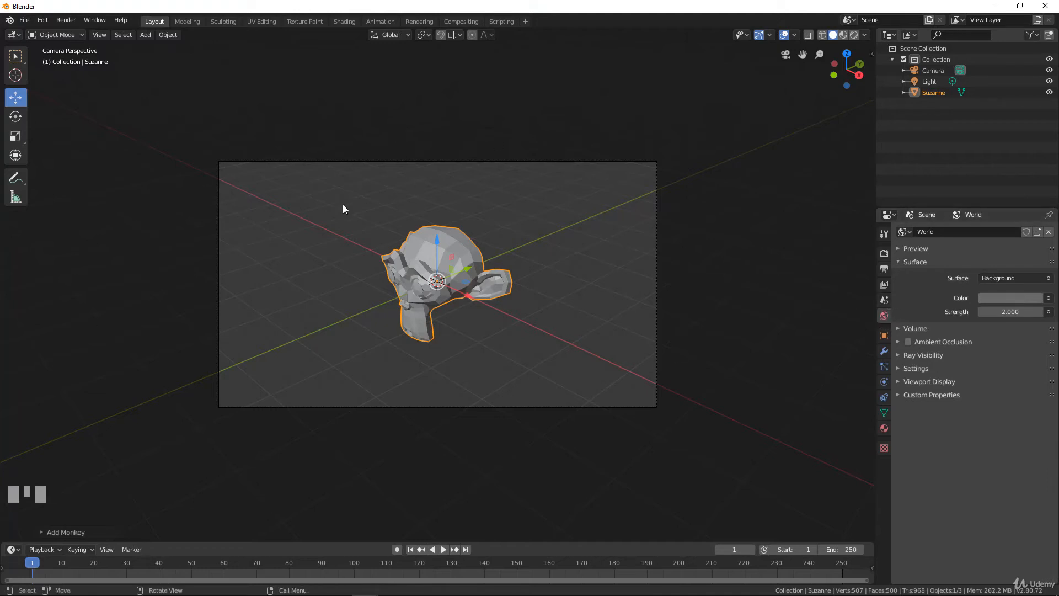
pyautogui.click(884, 336)
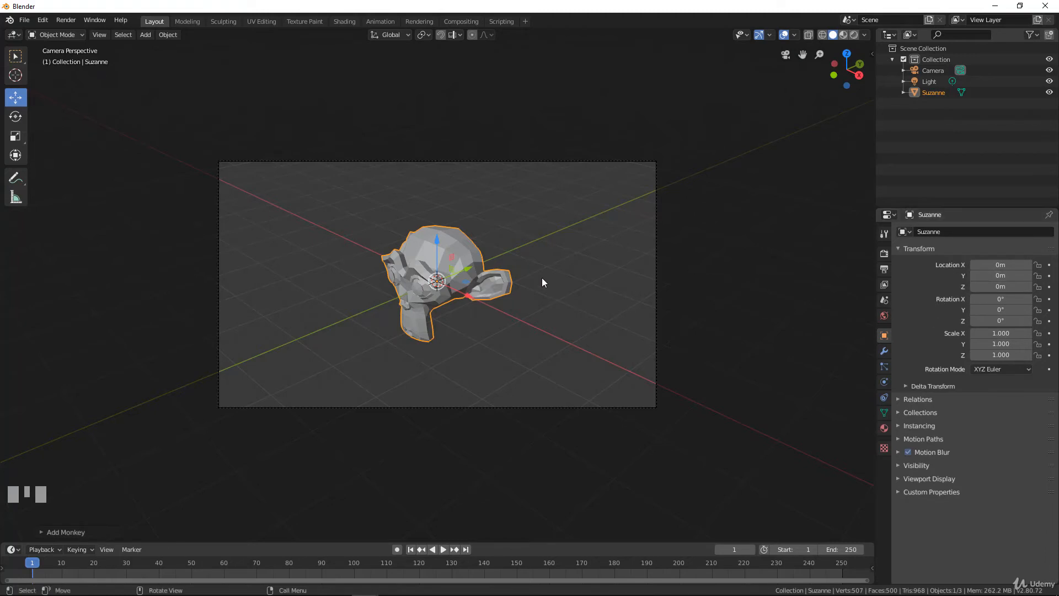
# Step: Move the monkey off the origin to about X 1.86 m, Y 0.66 m and Z 1.9 m
pyautogui.moveTo(531, 277); pyautogui.dragTo(836, 284, button='middle')
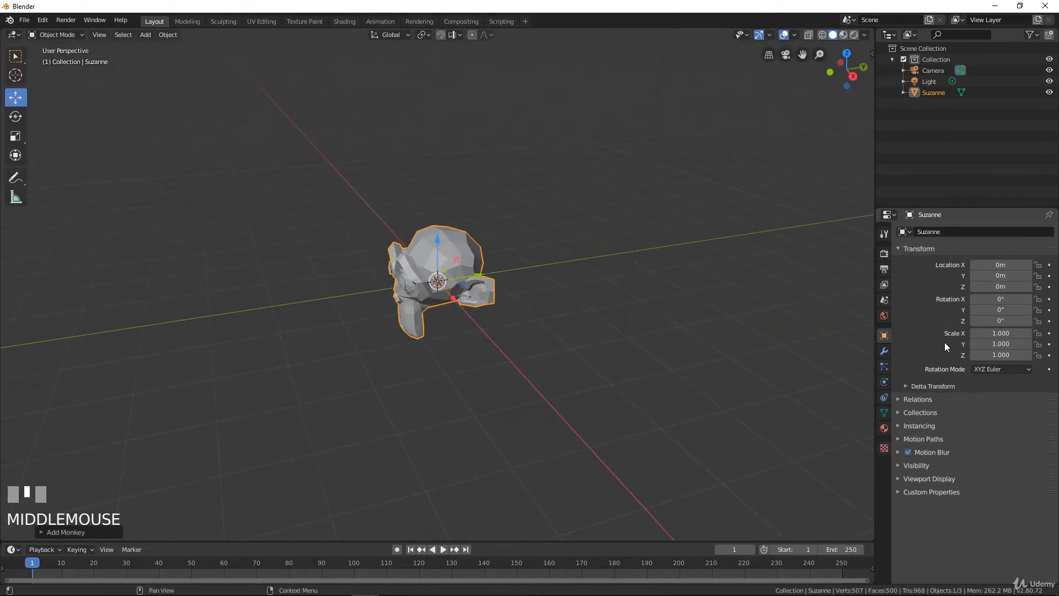
pyautogui.moveTo(635, 295); pyautogui.dragTo(481, 287, button='middle')
pyautogui.scroll(2, 437, 293)
pyautogui.moveTo(482, 286); pyautogui.dragTo(565, 292)
pyautogui.moveTo(524, 258); pyautogui.dragTo(532, 179)
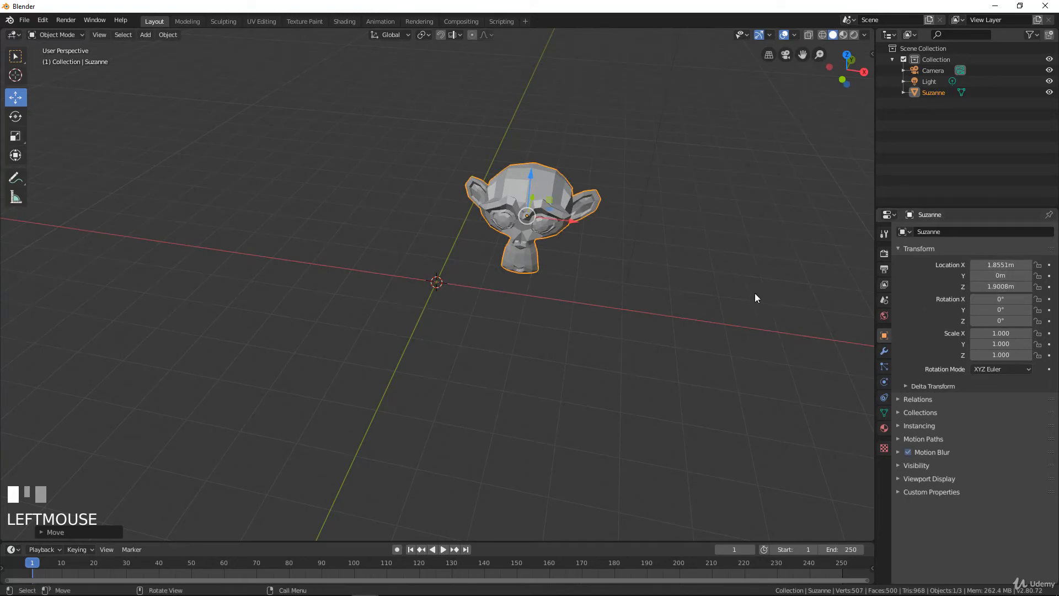
pyautogui.moveTo(755, 296); pyautogui.dragTo(536, 240, button='middle')
pyautogui.moveTo(517, 247); pyautogui.dragTo(552, 242)
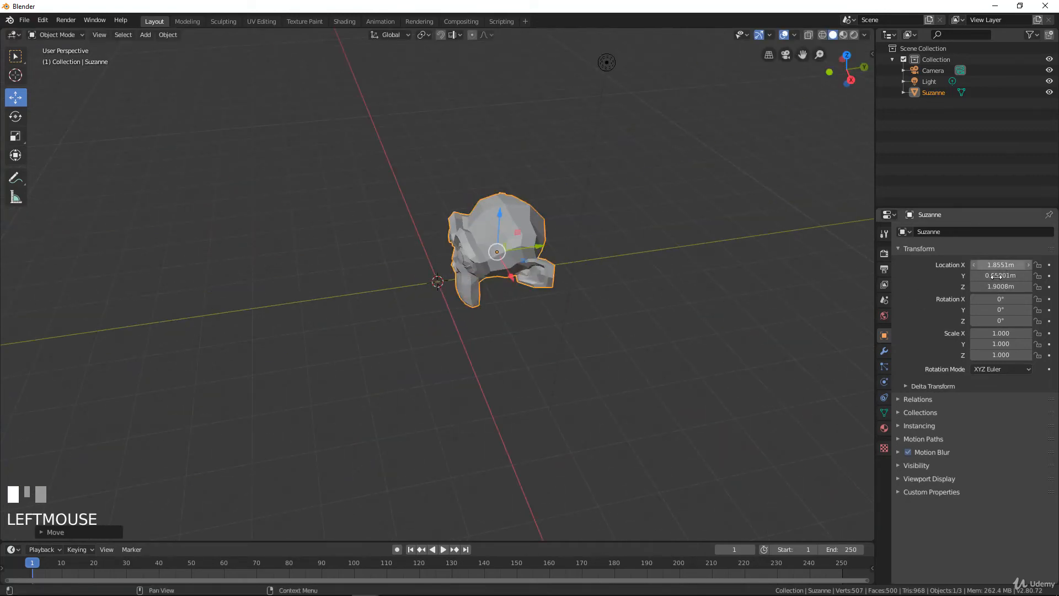
# Step: Rotate the monkey freely to about -46° on X, 29° on Y and 23° on Z
pyautogui.moveTo(531, 335)
pyautogui.mouseDown(button='middle')
pyautogui.moveTo(575, 327)
pyautogui.moveTo(532, 330)
pyautogui.mouseUp(button='middle')
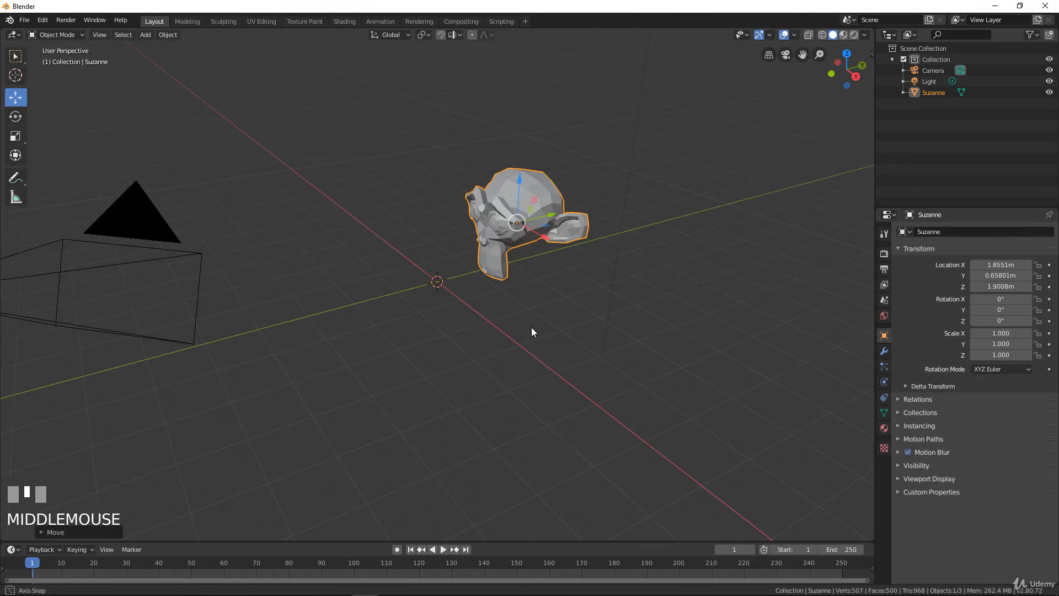
pyautogui.click(15, 116)
pyautogui.moveTo(546, 232); pyautogui.dragTo(555, 200, button='middle')
pyautogui.moveTo(555, 200); pyautogui.dragTo(549, 174)
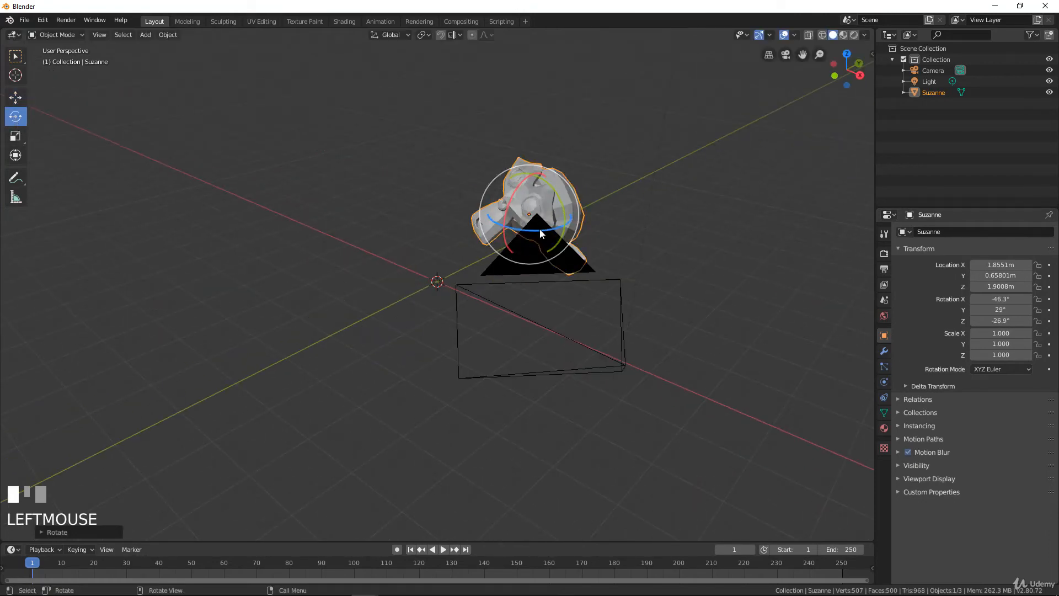
pyautogui.moveTo(542, 231); pyautogui.dragTo(612, 223)
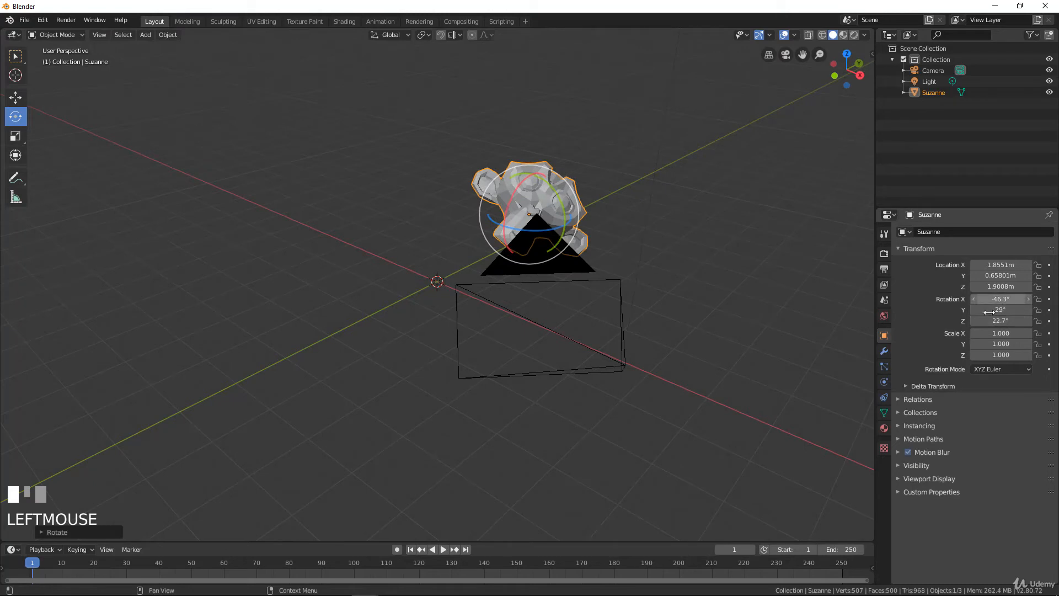
# Step: Scale the monkey up unevenly to about 2.01 on X, 2.0 on Y and 1.8 on Z
pyautogui.moveTo(787, 303); pyautogui.dragTo(962, 338, button='middle')
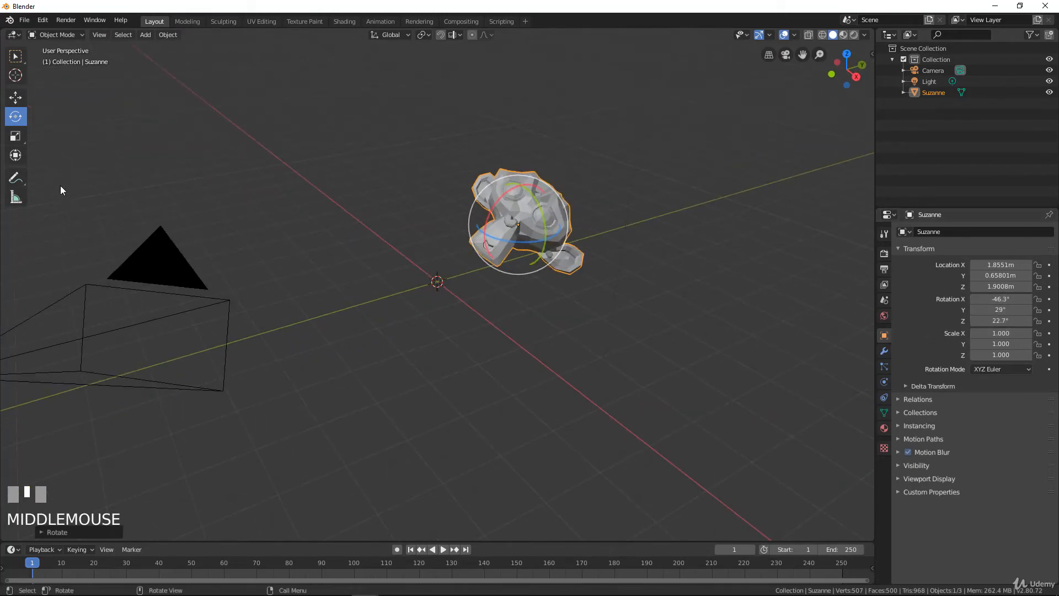
pyautogui.click(17, 137)
pyautogui.moveTo(516, 269); pyautogui.dragTo(578, 270, button='middle')
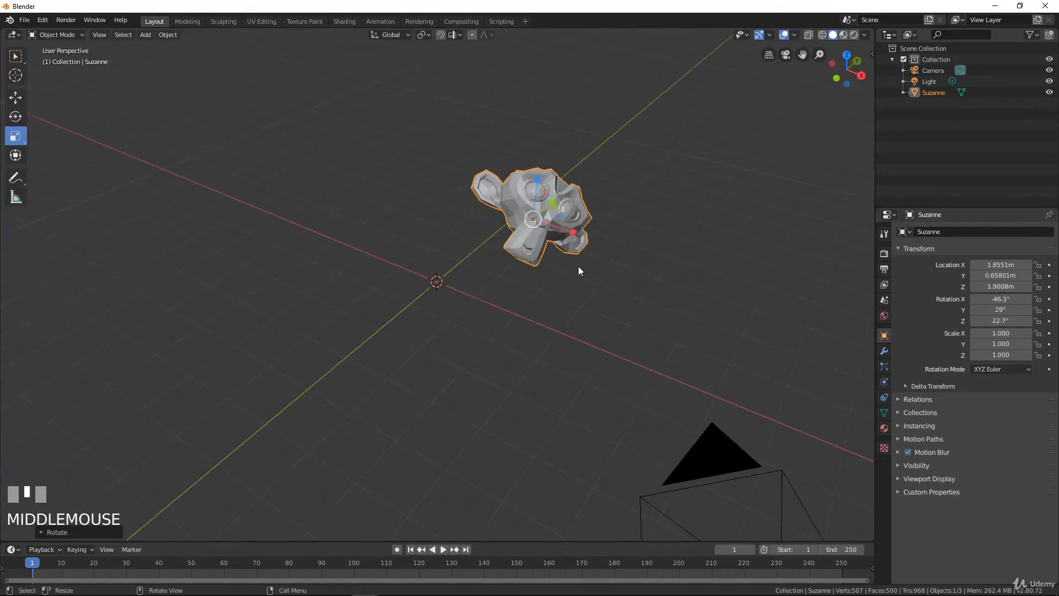
pyautogui.moveTo(571, 235); pyautogui.dragTo(599, 243)
pyautogui.moveTo(598, 244); pyautogui.dragTo(534, 259, button='middle')
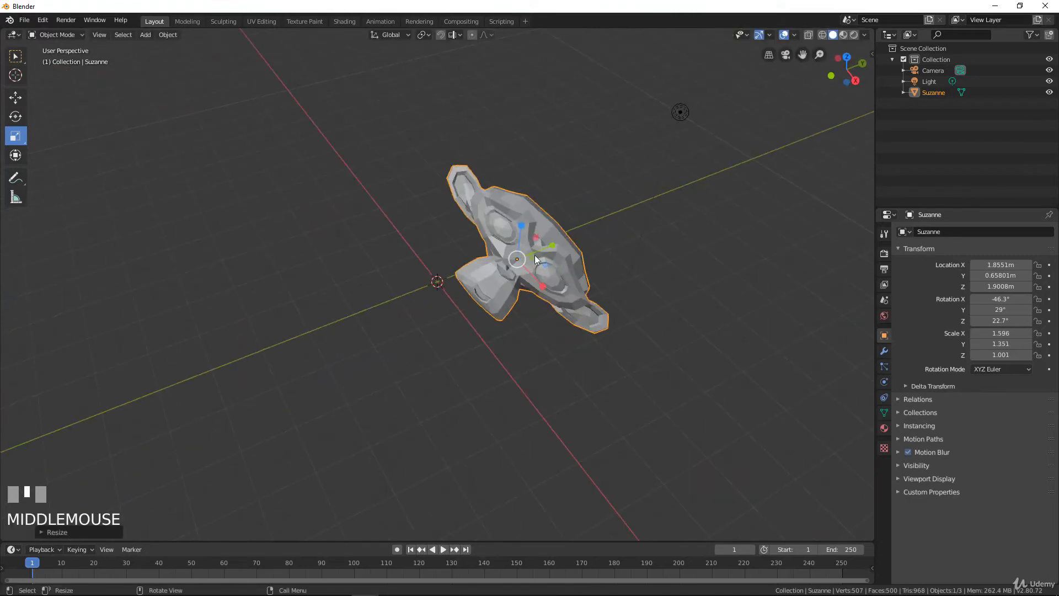
pyautogui.moveTo(554, 248); pyautogui.dragTo(588, 274)
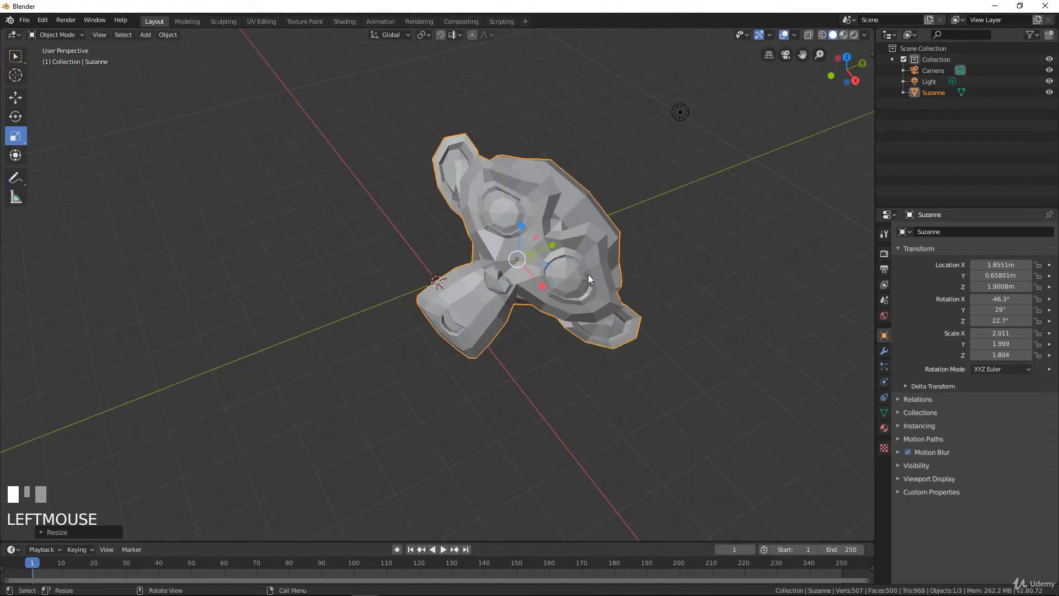
# Step: Reset the monkey's X, Y and Z location values to 0 m
pyautogui.moveTo(588, 274); pyautogui.dragTo(651, 259, button='middle')
pyautogui.scroll(2, 603, 262)
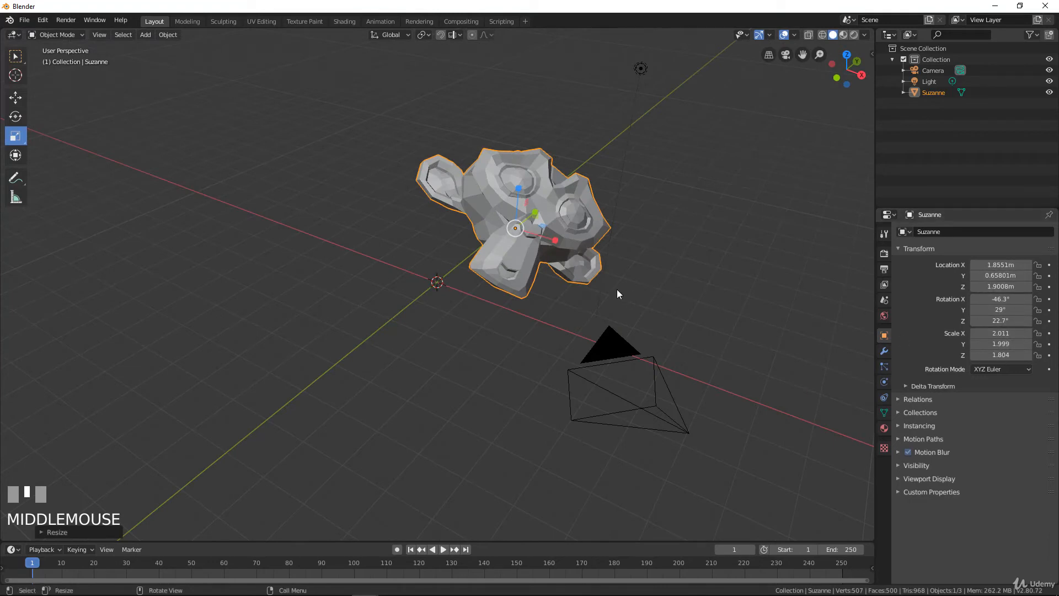
pyautogui.moveTo(616, 293); pyautogui.dragTo(571, 246, button='middle')
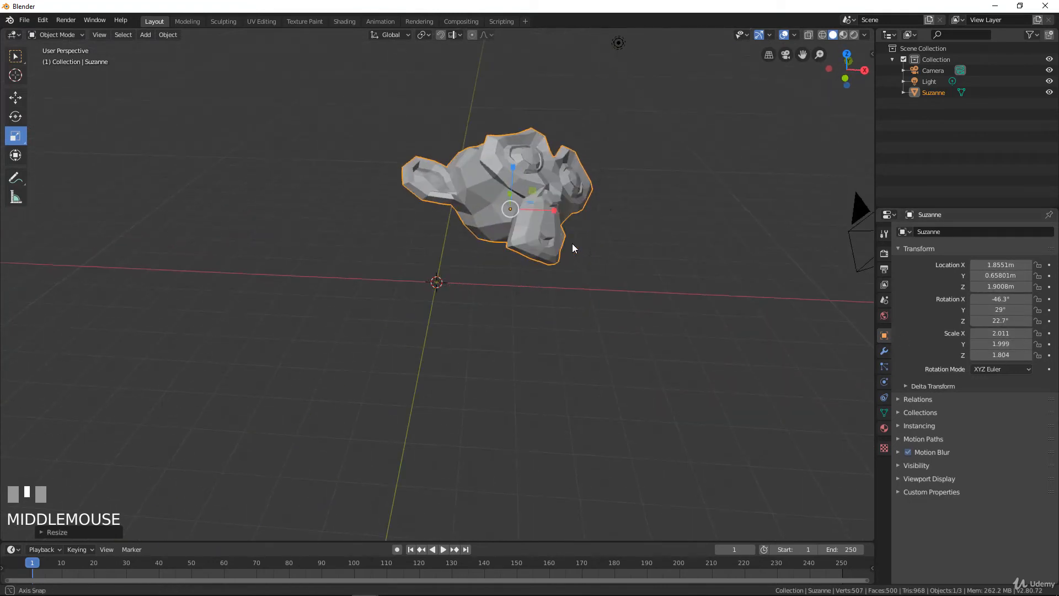
pyautogui.click(1001, 265)
pyautogui.write('0')
pyautogui.click(1006, 276)
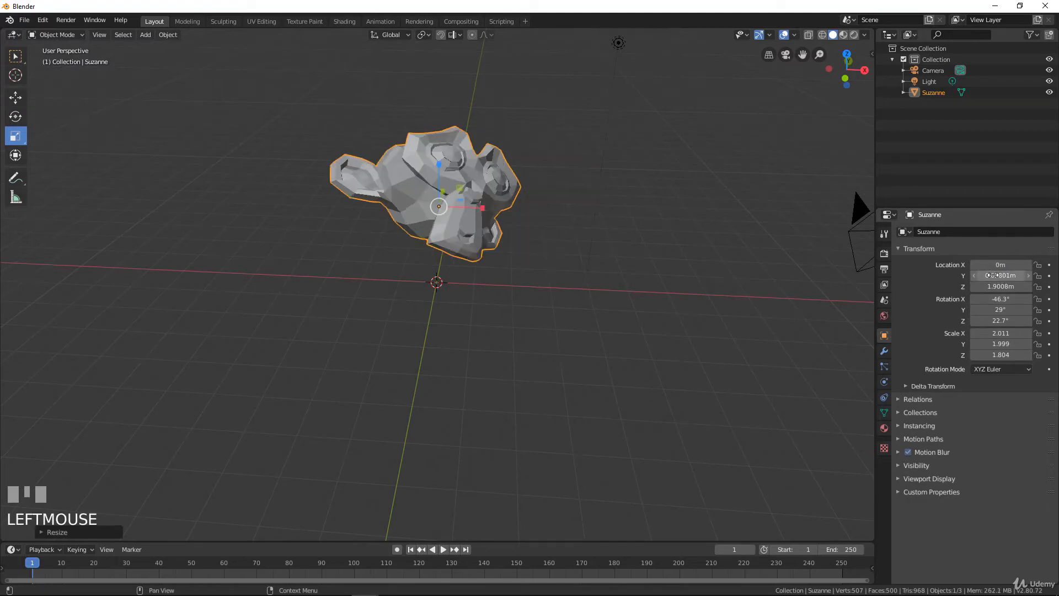
pyautogui.write('0')
pyautogui.click(999, 287)
pyautogui.write('0')
# Step: Reset the monkey's X, Y and Z rotation values to 0°
pyautogui.click(1003, 299)
pyautogui.write('0')
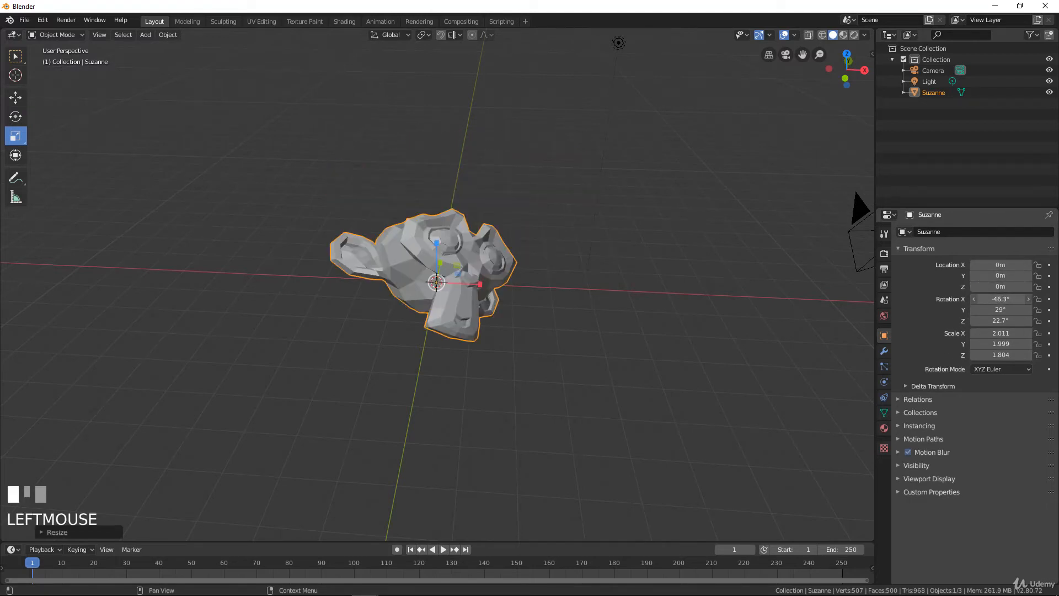
pyautogui.click(1003, 310)
pyautogui.write('0')
pyautogui.click(1003, 321)
pyautogui.write('0')
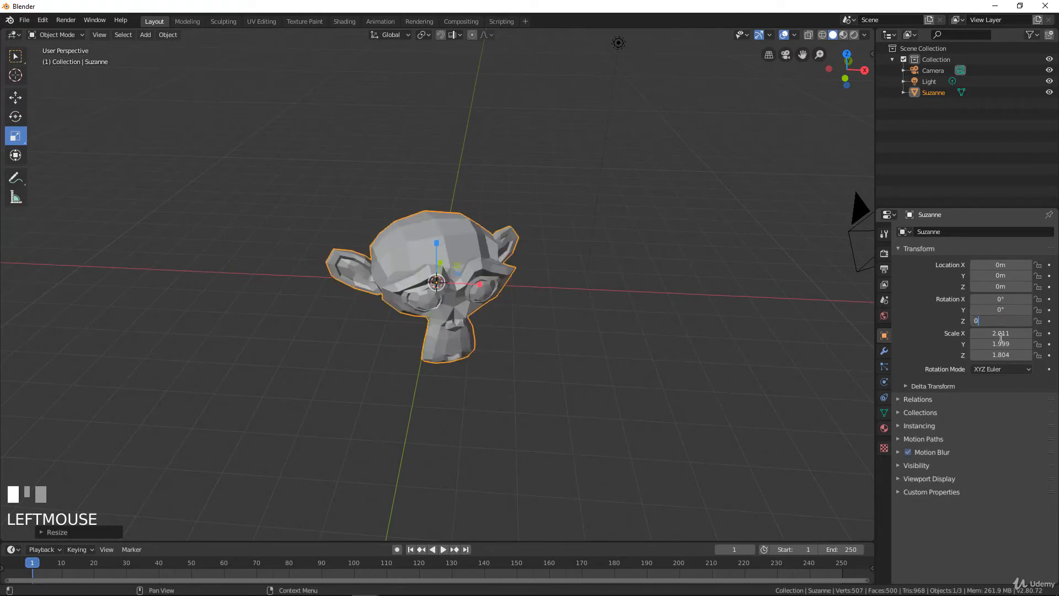
# Step: Reset the monkey's X, Y and Z scale values to 1
pyautogui.click(1001, 333)
pyautogui.write('1')
pyautogui.click(1001, 344)
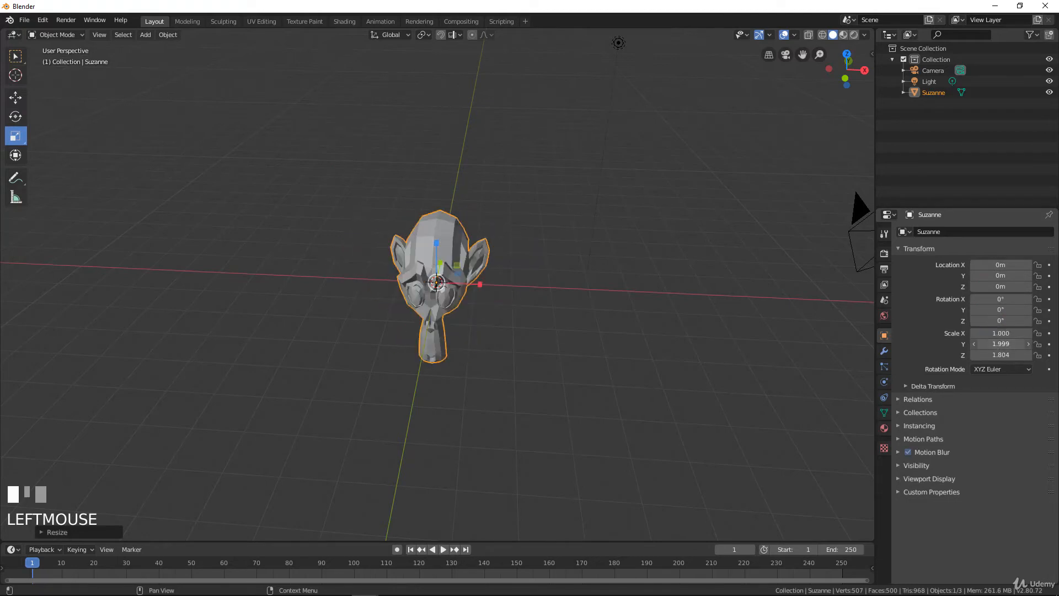
pyautogui.write('1')
pyautogui.click(1001, 355)
pyautogui.write('1')
pyautogui.press('Return')
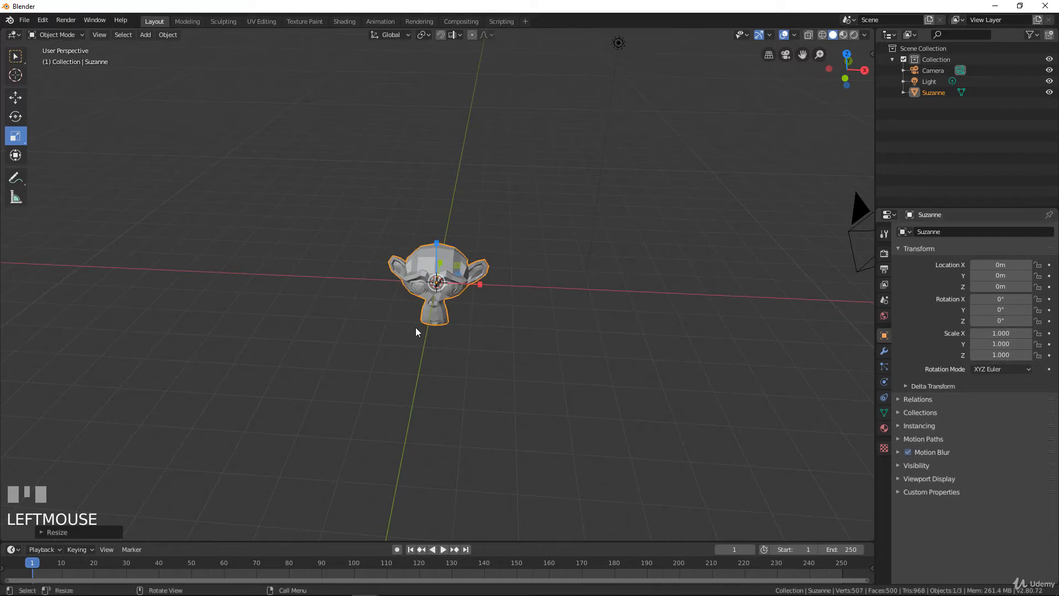
# Step: Expand the monkey's Relations settings to examine the parent options
pyautogui.scroll(4, 416, 329)
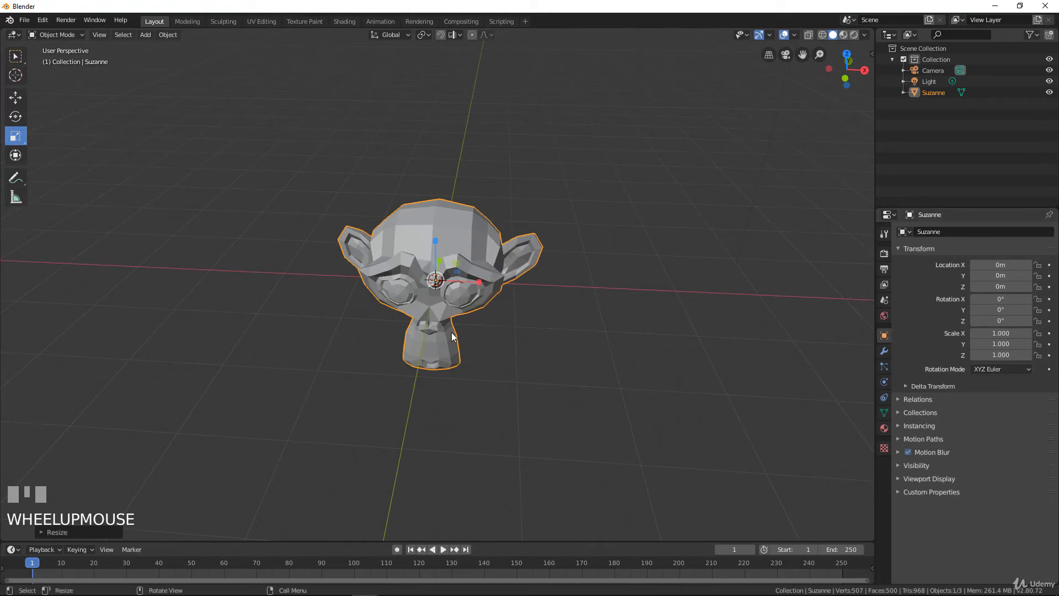
pyautogui.moveTo(528, 264); pyautogui.dragTo(569, 278, button='middle')
pyautogui.scroll(-2, 501, 276)
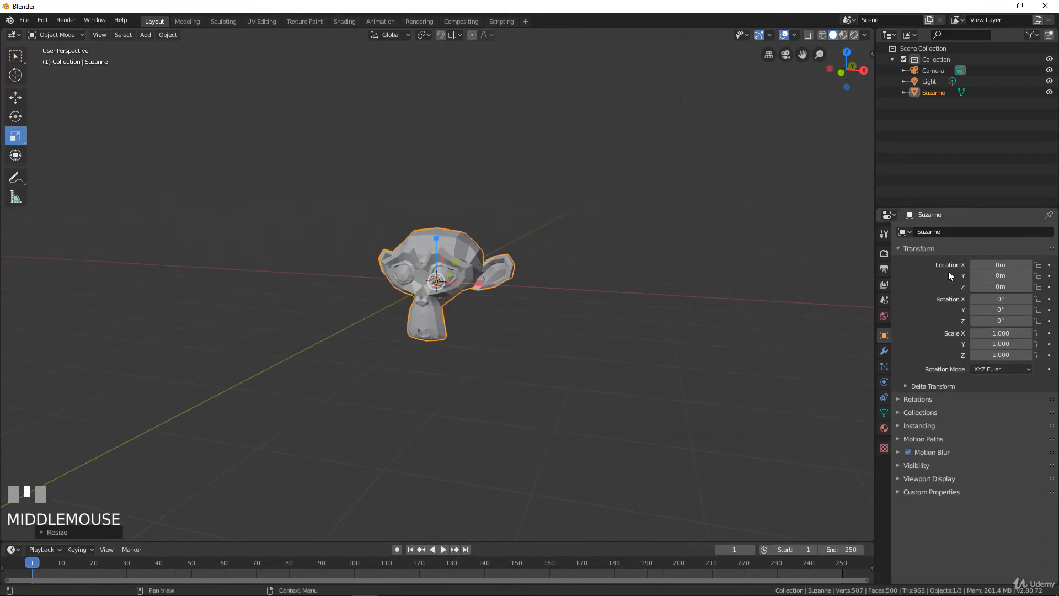
pyautogui.click(903, 401)
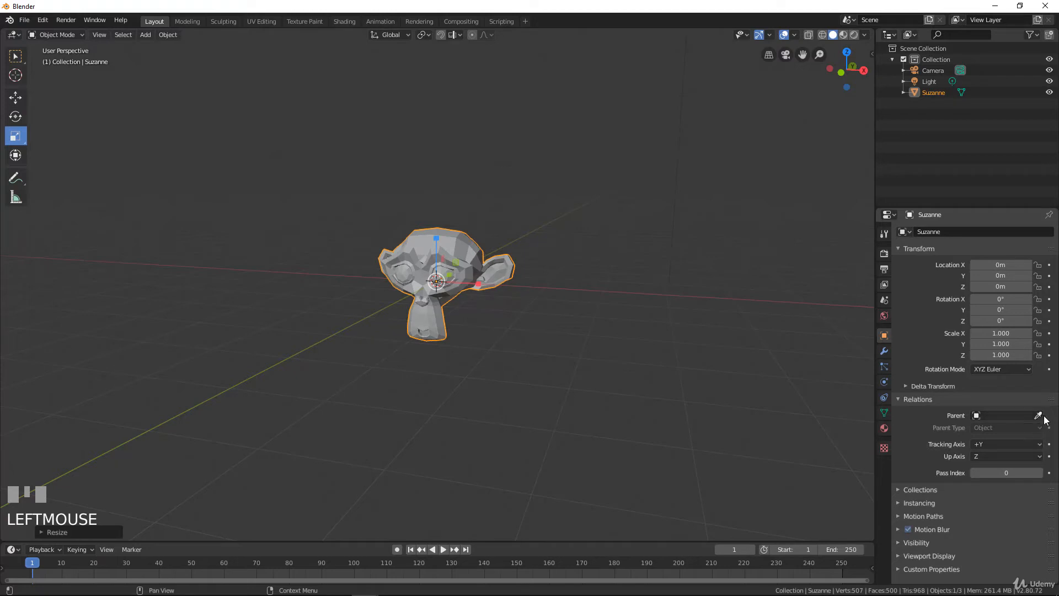
# Step: Add a torus mesh and move it to about X 2.18 m, Y 1.77 m and Z 2.0 m
pyautogui.moveTo(437, 287); pyautogui.dragTo(498, 309, button='middle')
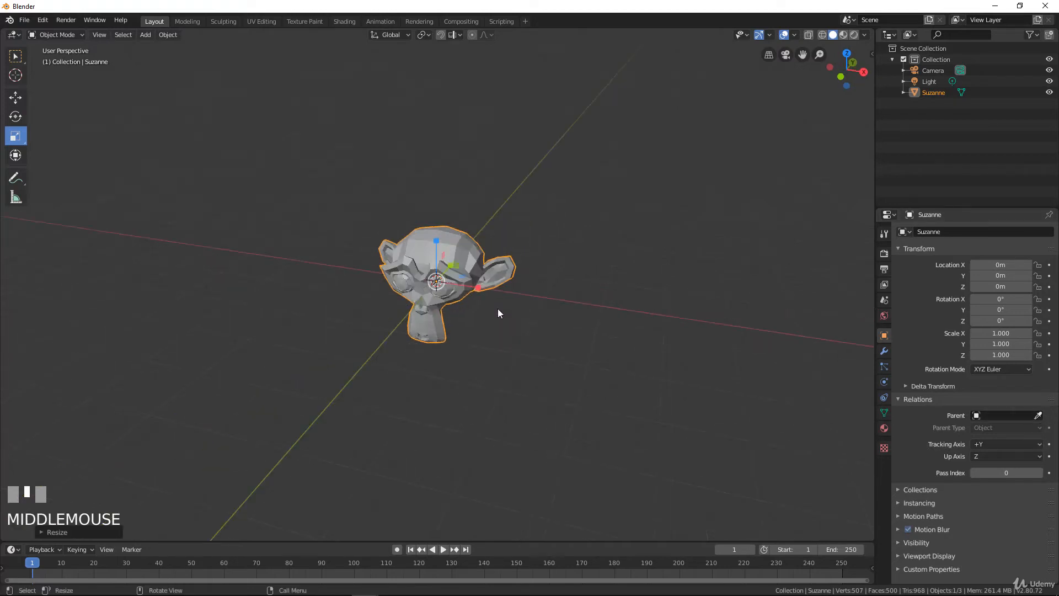
pyautogui.scroll(-3, 501, 305)
pyautogui.scroll(3, 513, 286)
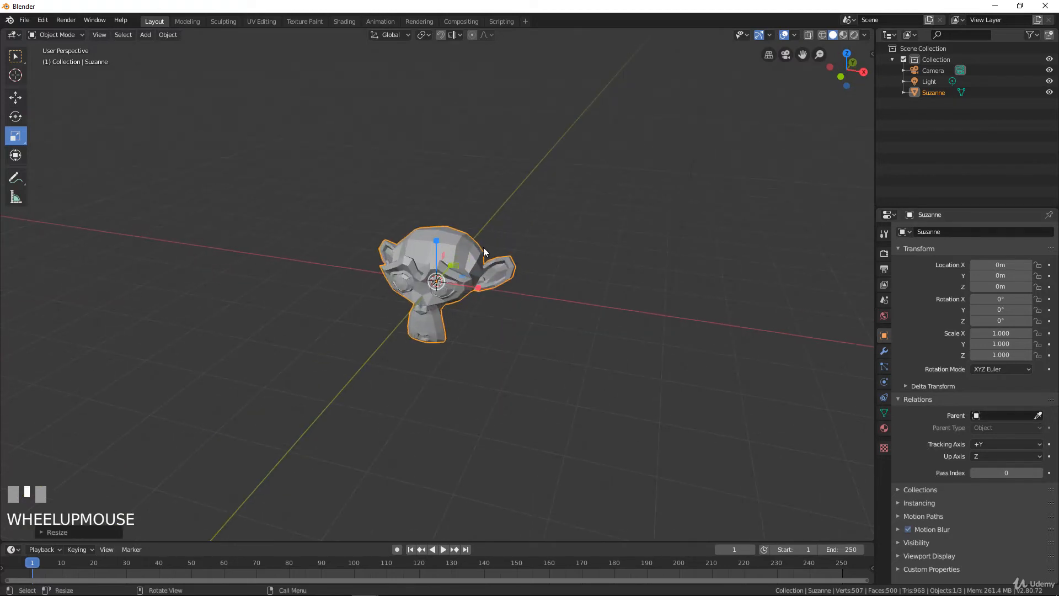
pyautogui.hotkey('shift', 'a')
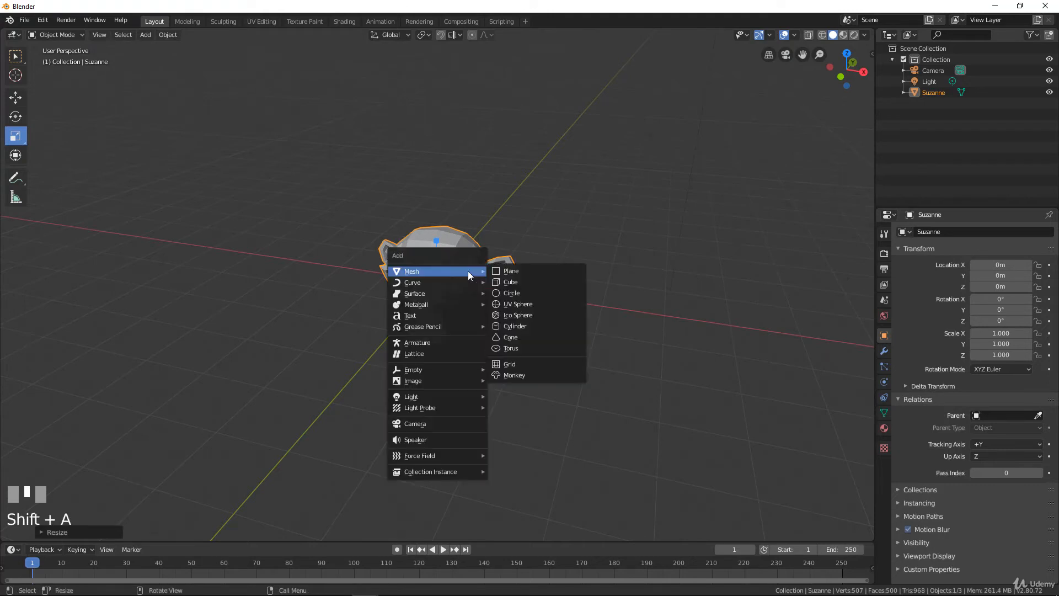
pyautogui.moveTo(466, 271)
pyautogui.click(521, 346)
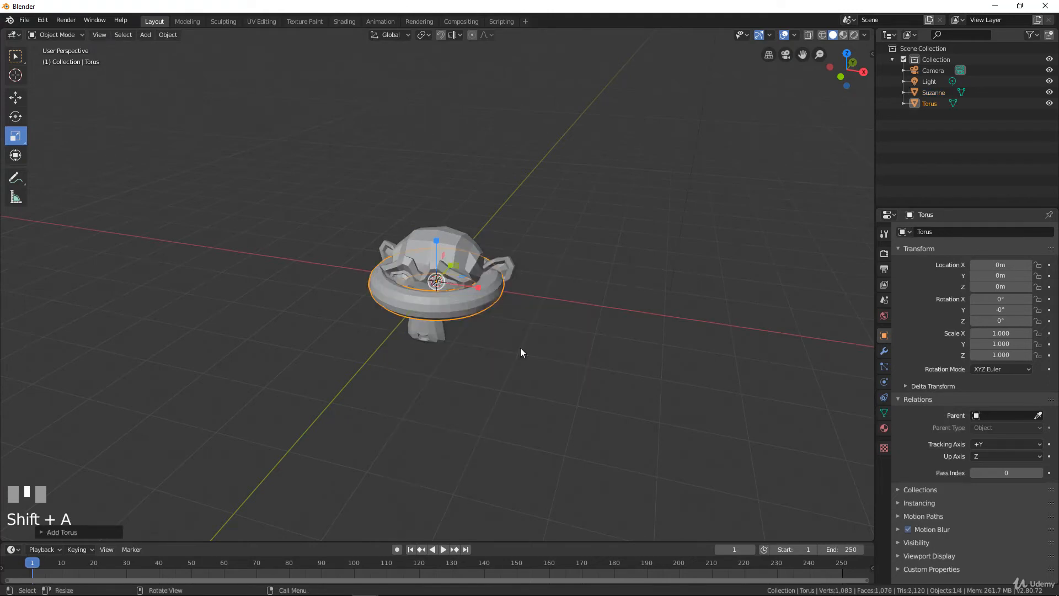
pyautogui.press('g')
pyautogui.click(626, 201)
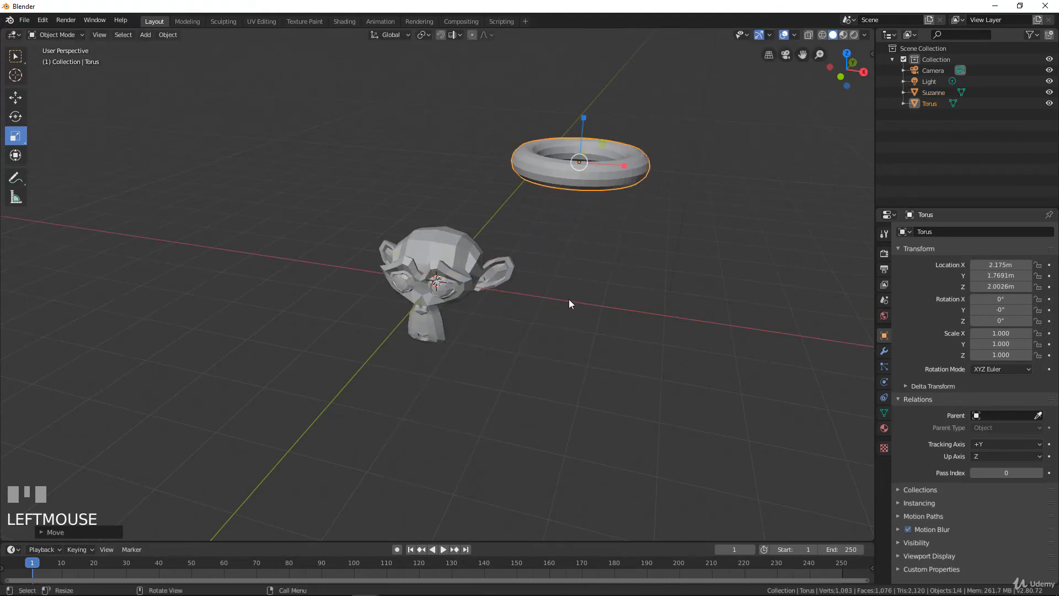
# Step: Set the torus as the monkey's parent by picking it in the viewport
pyautogui.moveTo(568, 299); pyautogui.dragTo(543, 320, button='middle')
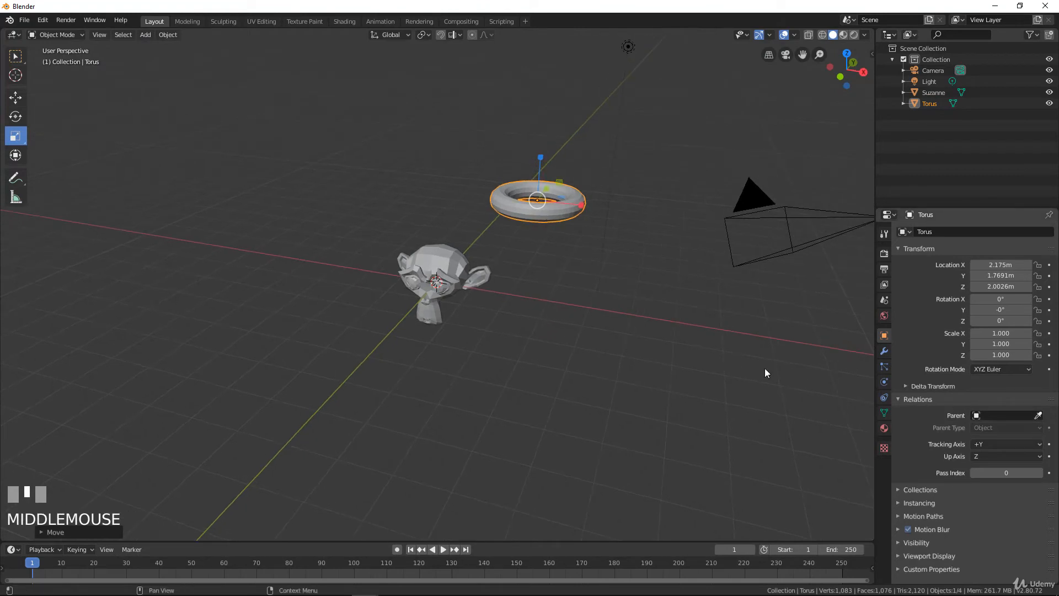
pyautogui.click(435, 284)
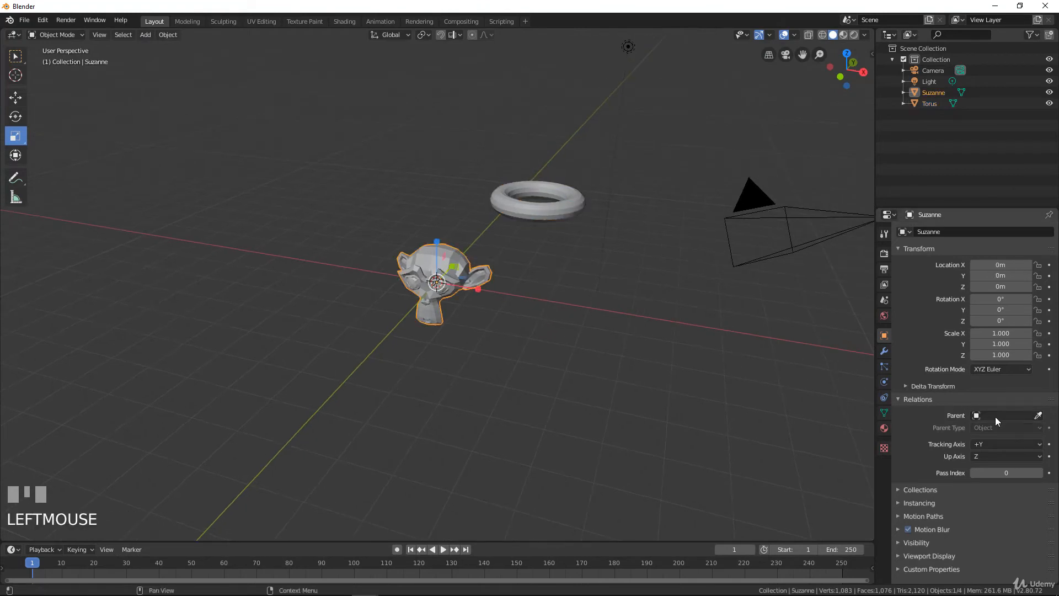
pyautogui.click(1038, 415)
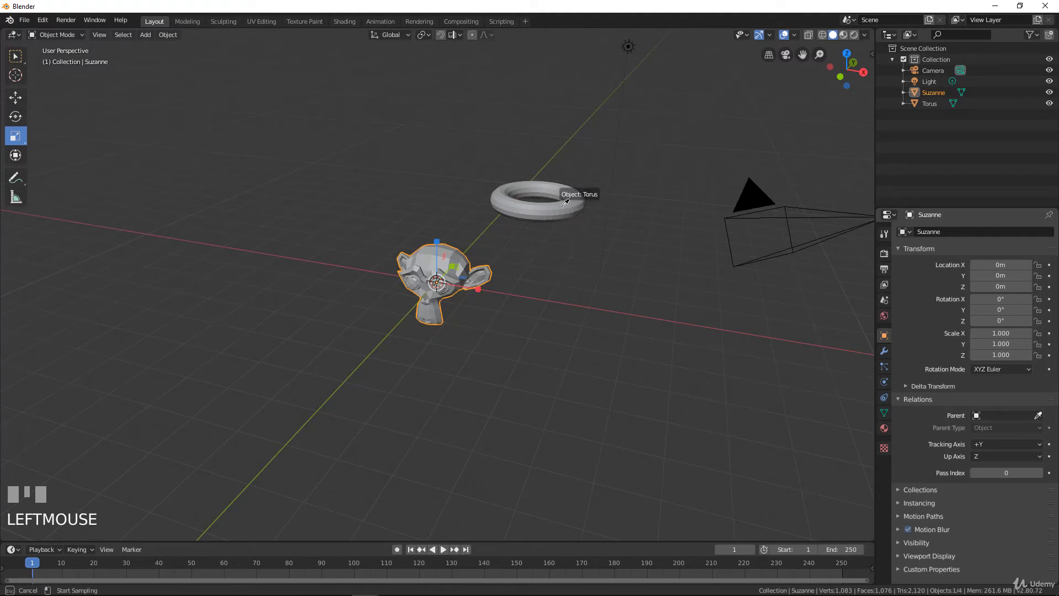
pyautogui.click(574, 228)
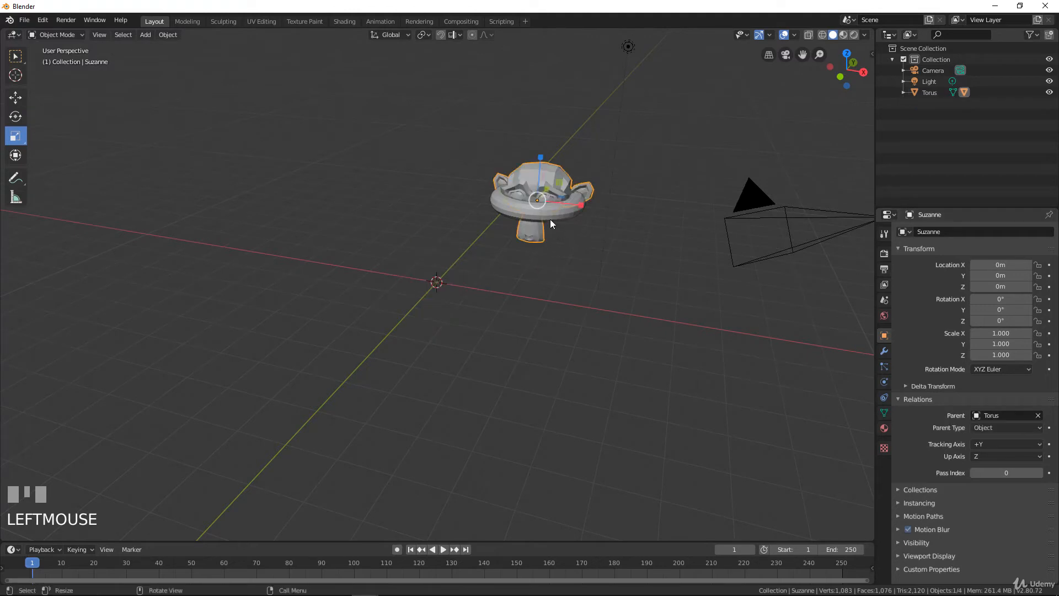
# Step: Move the torus together with its child monkey to about X 2.57 m, Y 0.93 m and Z 0.46 m
pyautogui.click(574, 188)
pyautogui.moveTo(574, 188); pyautogui.dragTo(578, 228, button='middle')
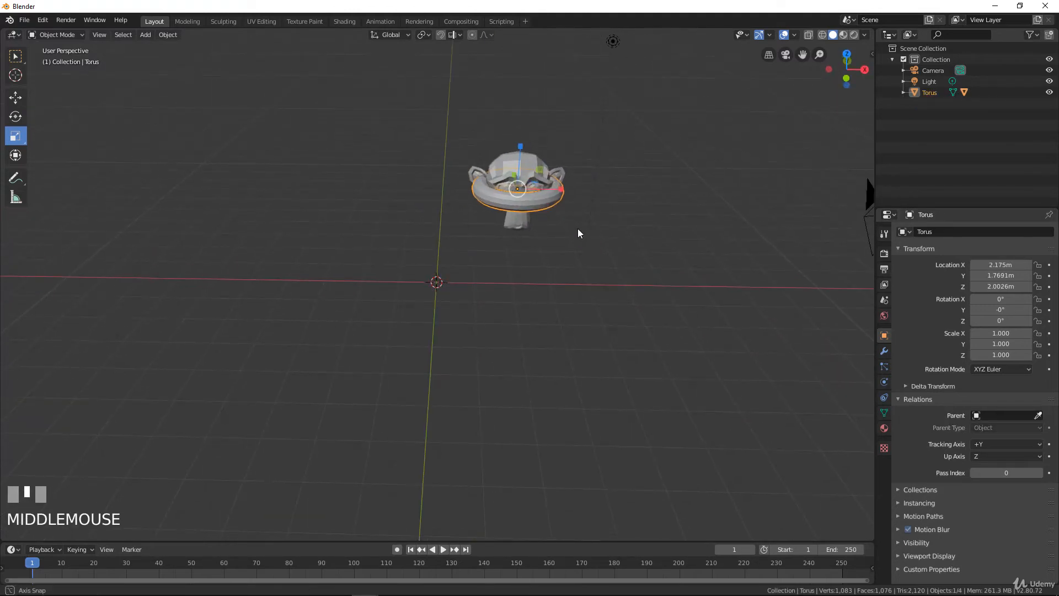
pyautogui.press('g')
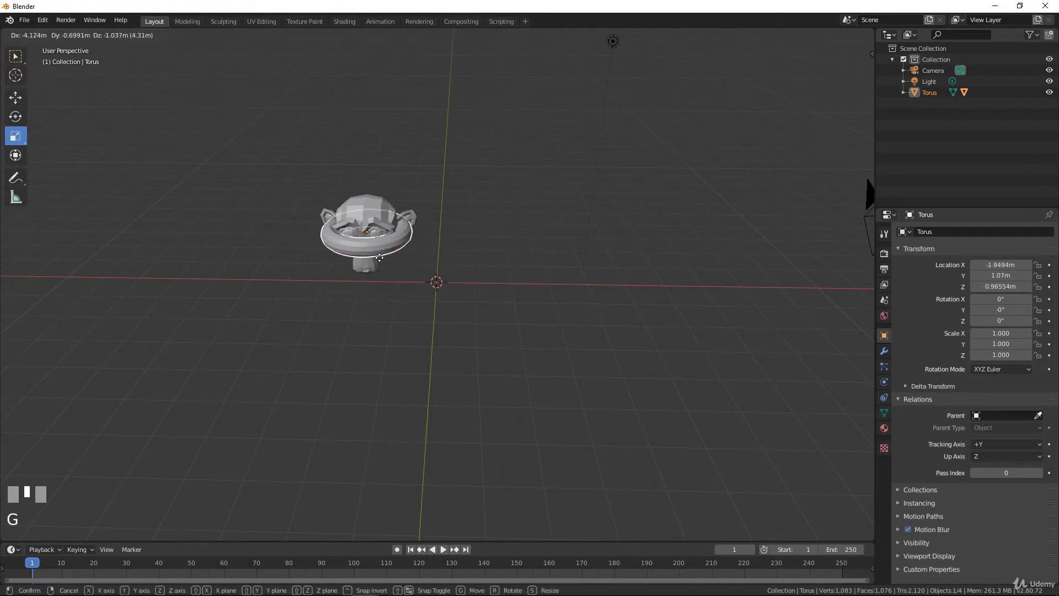
pyautogui.click(537, 234)
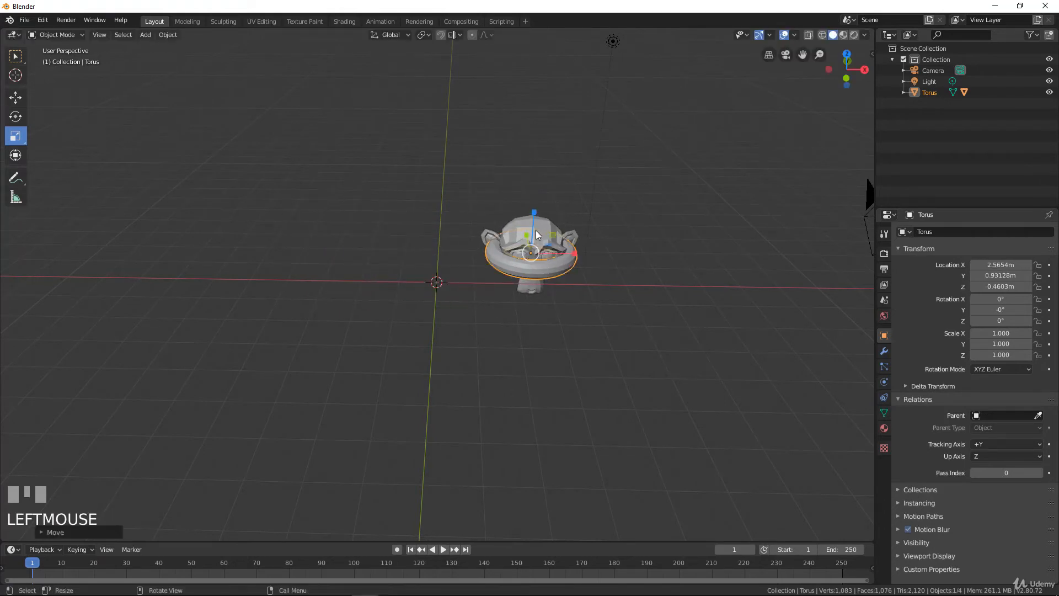
# Step: Move the monkey alone away from the torus to about X -5.69 m, Y -0.29 m and Z -0.2 m
pyautogui.click(544, 229)
pyautogui.press('g')
pyautogui.click(334, 253)
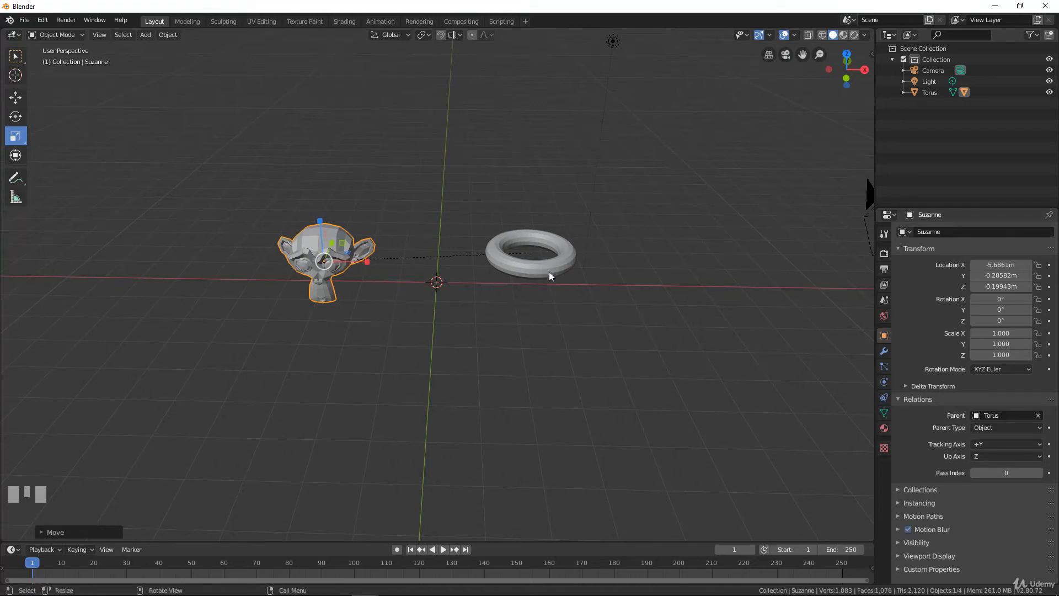
# Step: Clear the monkey's parent and collapse the Relations settings
pyautogui.click(1038, 415)
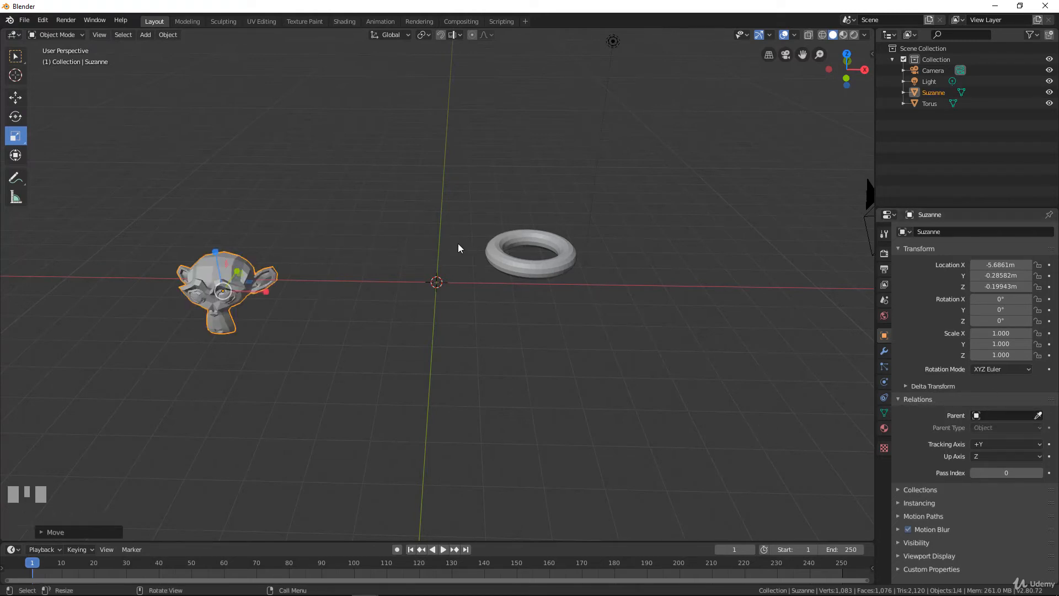
pyautogui.click(900, 398)
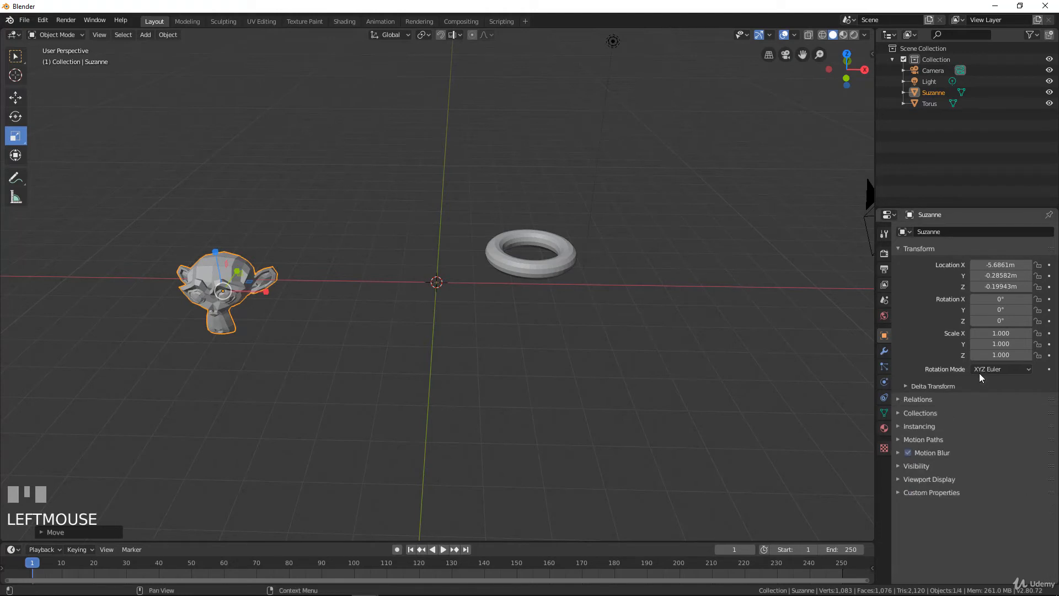
# Step: Examine the monkey's Relations, Collections and Instancing settings, leaving each section collapsed
pyautogui.click(900, 399)
pyautogui.click(899, 397)
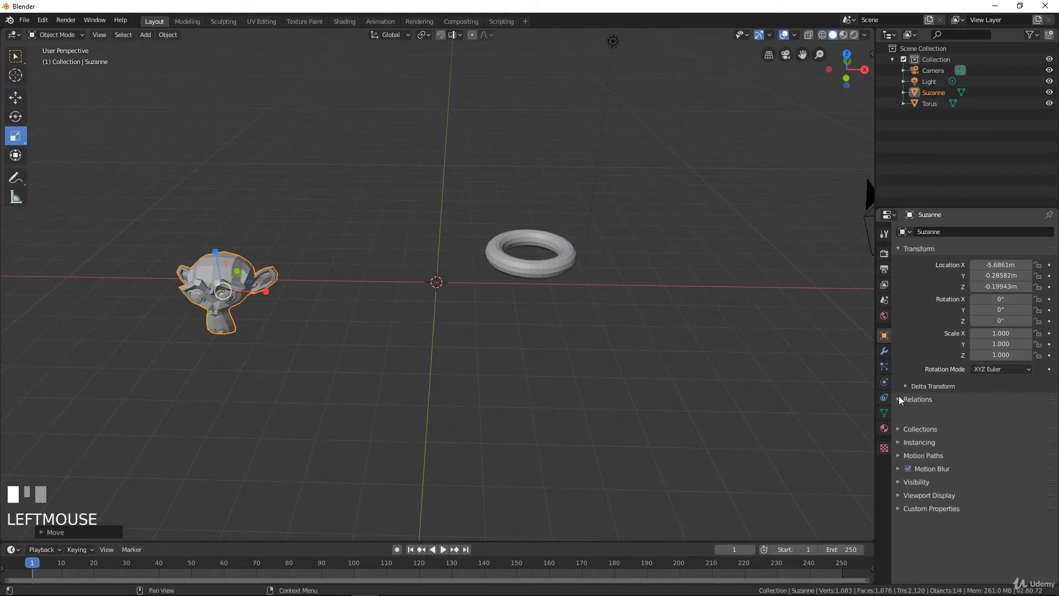
pyautogui.click(899, 399)
pyautogui.click(897, 398)
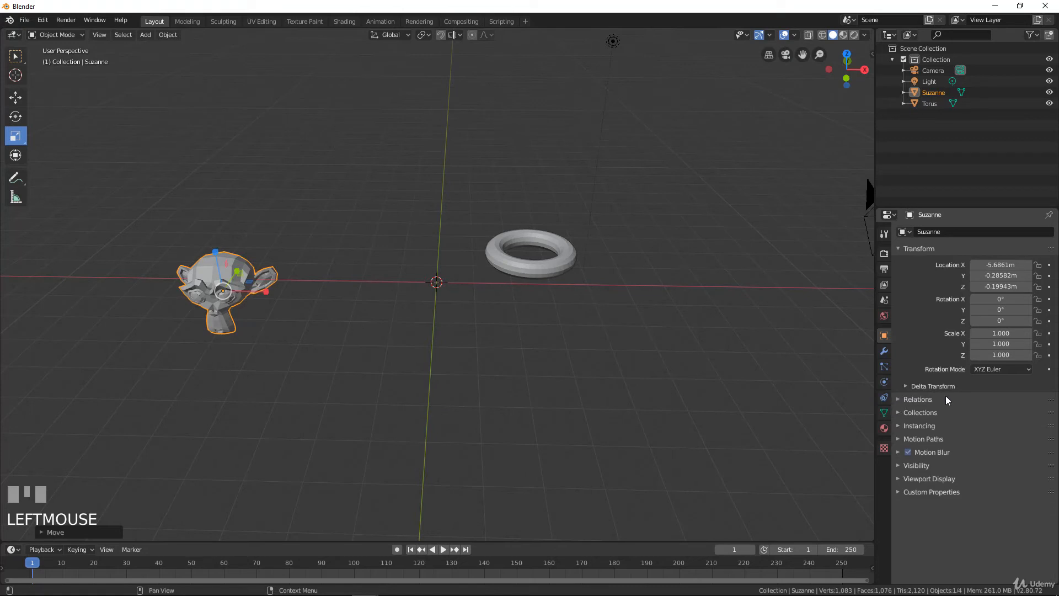
pyautogui.click(898, 413)
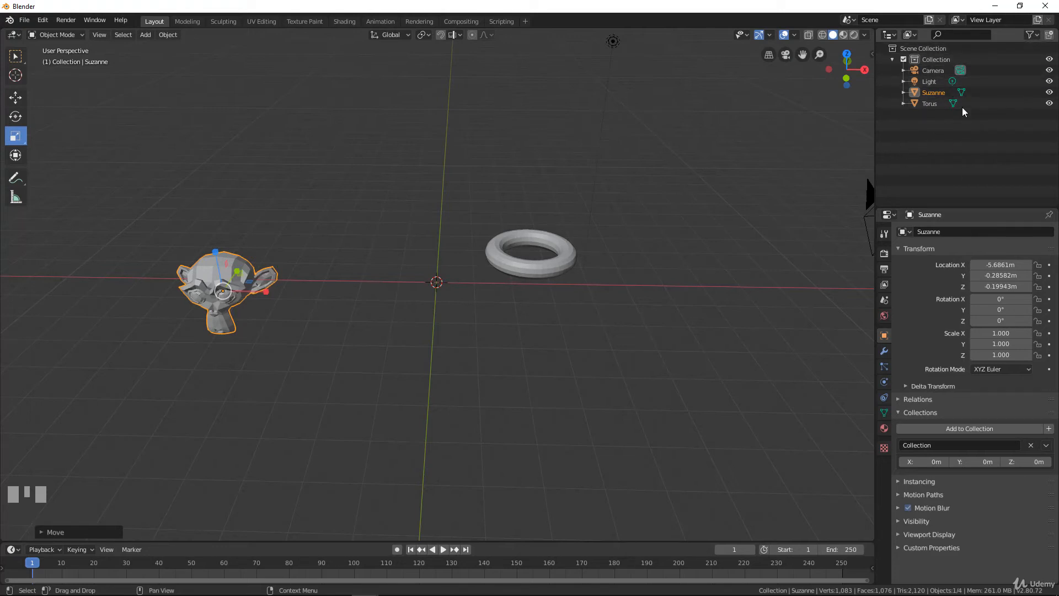
pyautogui.click(899, 412)
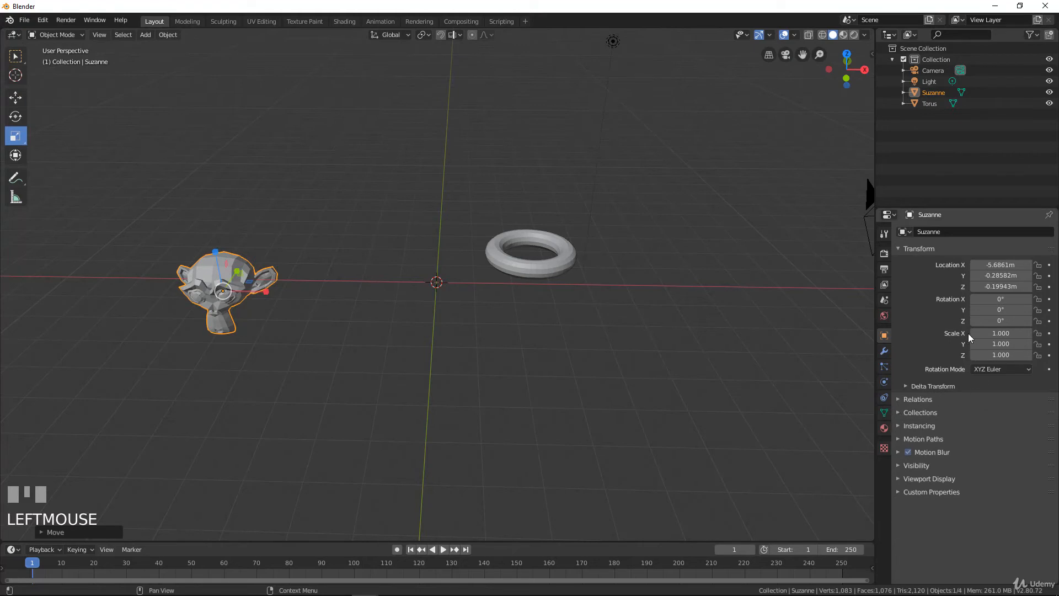
pyautogui.click(898, 426)
pyautogui.click(899, 425)
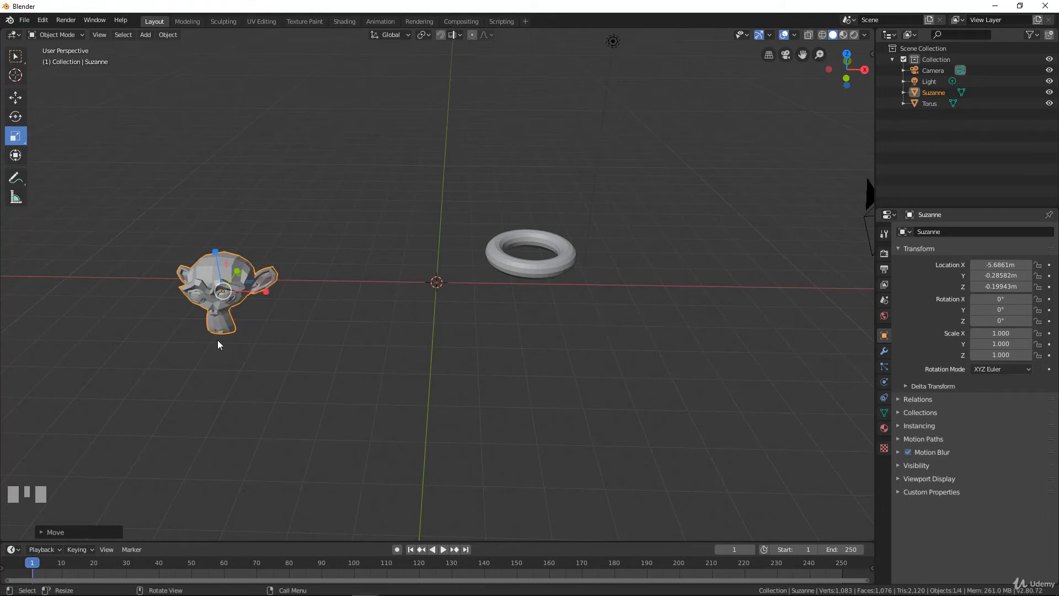
# Step: Move the monkey closer to the torus, to about X -2.31 m, Y 0 m and Z 0.12 m
pyautogui.press('g')
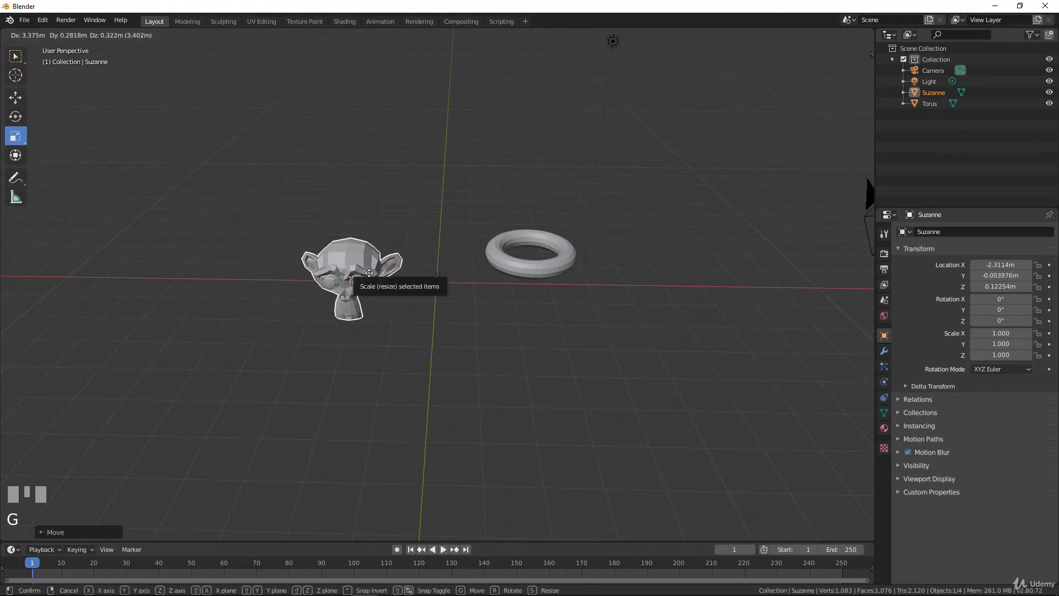
pyautogui.click(537, 291)
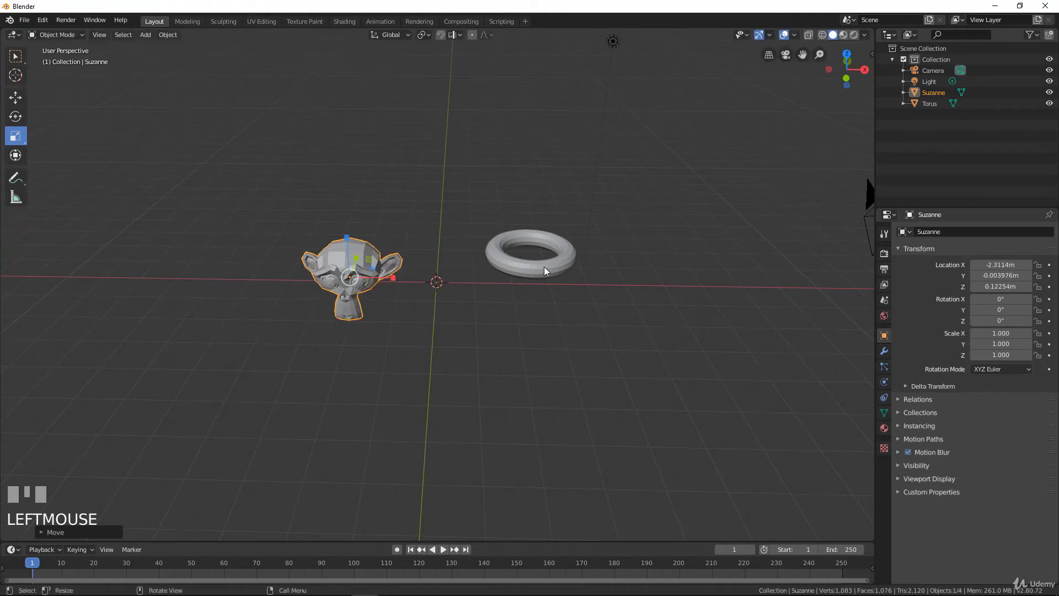
# Step: Compare the object settings of the torus, the monkey and the light by selecting each one, finishing on the torus
pyautogui.click(544, 267)
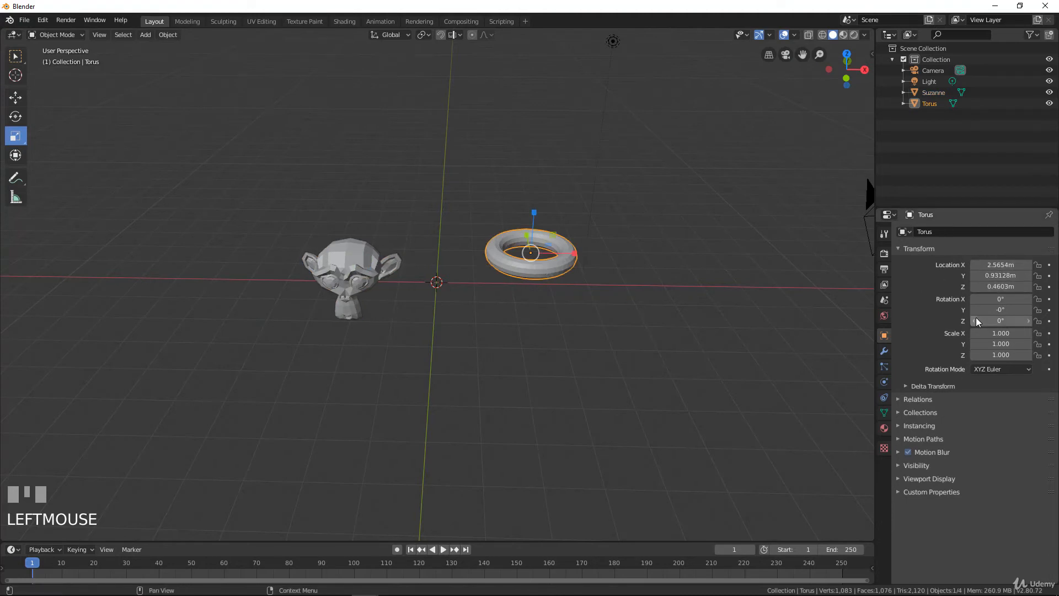
pyautogui.click(334, 251)
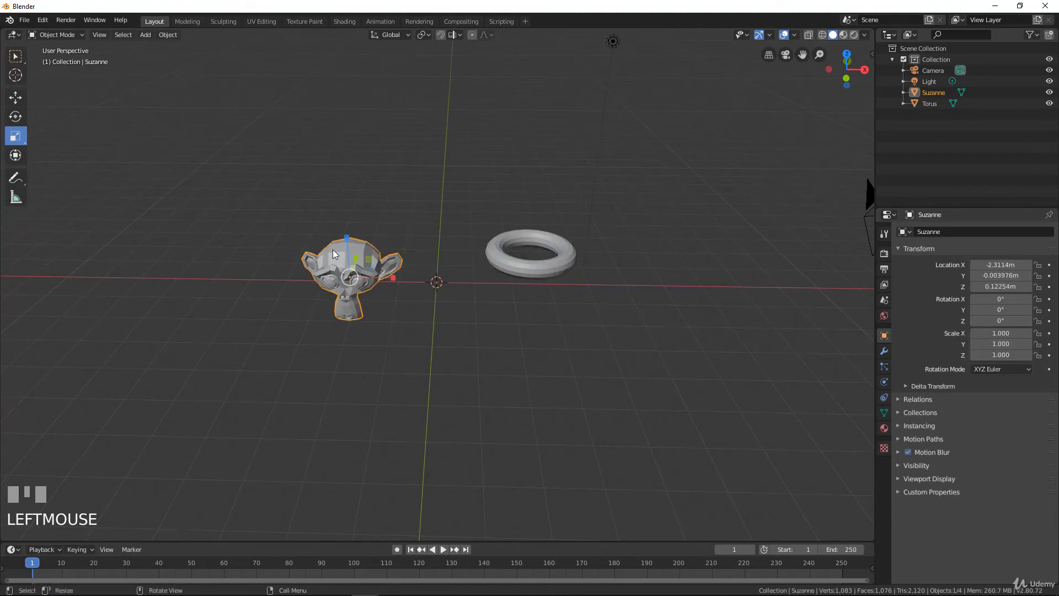
pyautogui.click(579, 260)
pyautogui.click(613, 43)
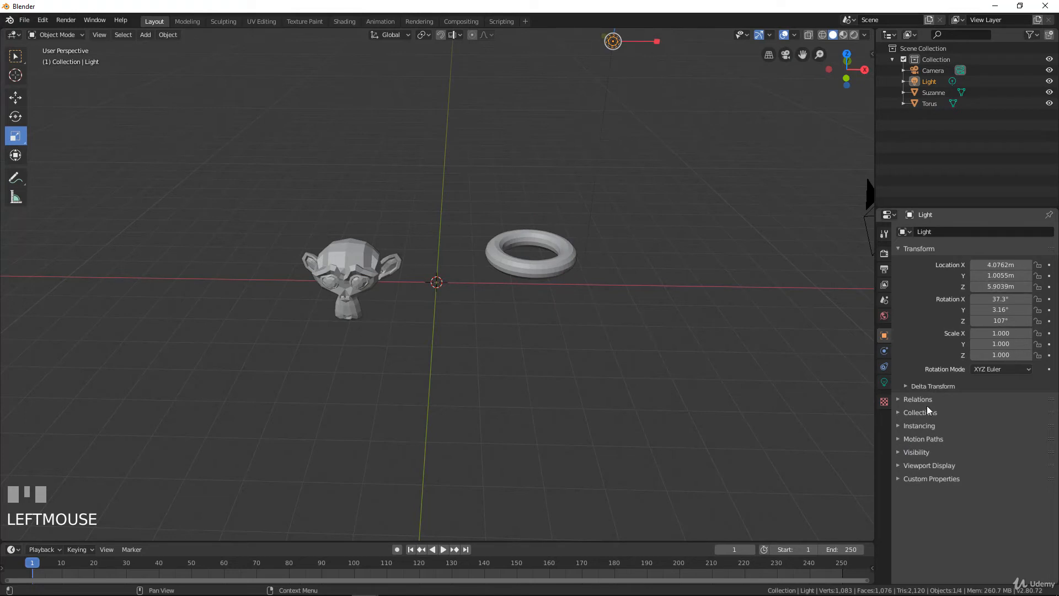
pyautogui.click(554, 274)
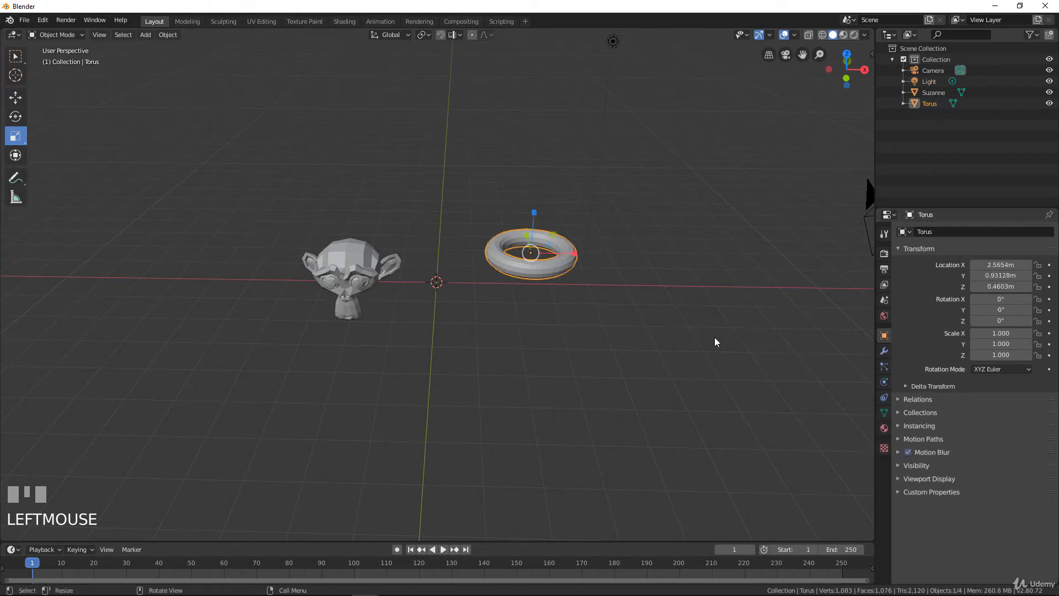
# Step: Show the modifier settings for the torus and delete the torus from the scene
pyautogui.click(884, 351)
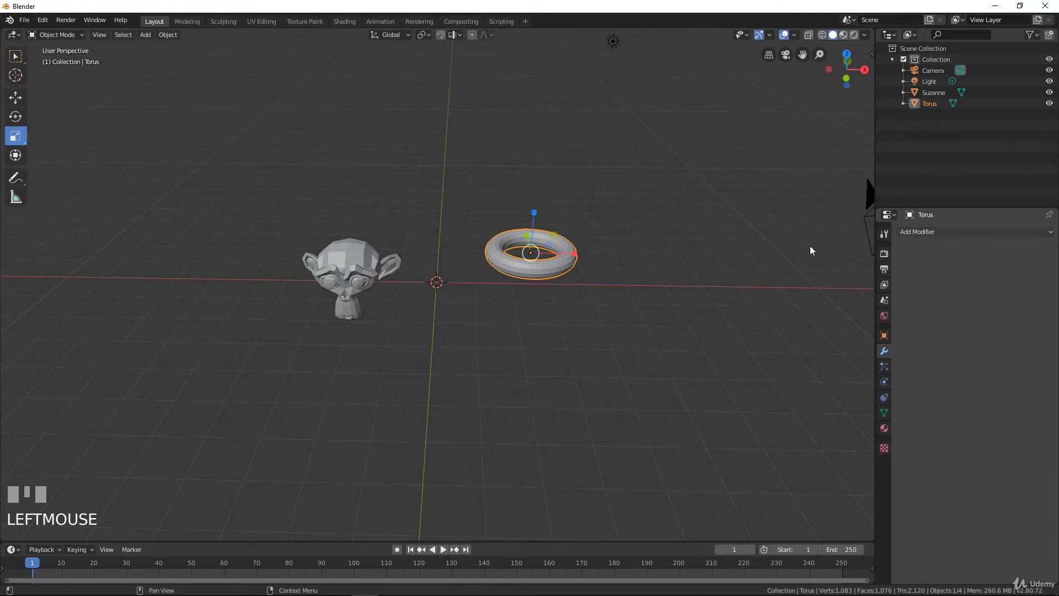
pyautogui.press('c')
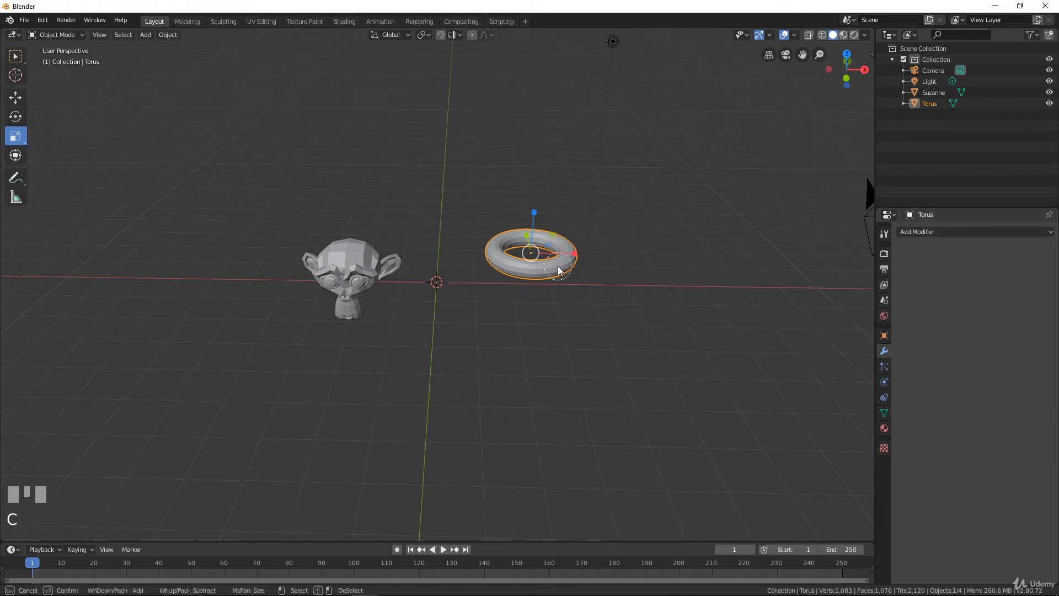
pyautogui.rightClick(555, 271)
pyautogui.press('x')
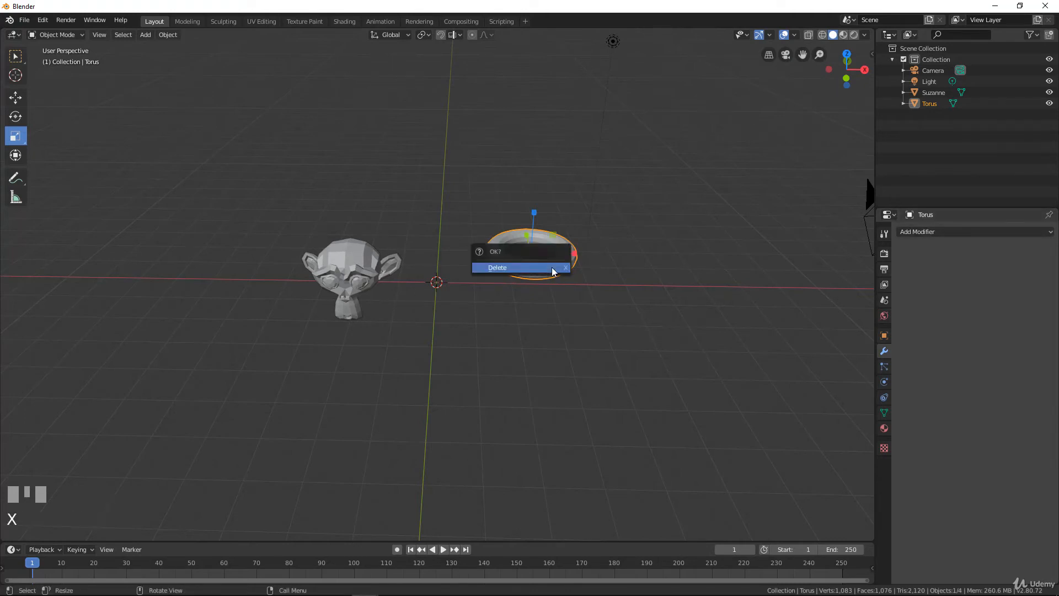
pyautogui.click(552, 268)
# Step: Add a Subdivision Surface modifier to the monkey and set its viewport subdivisions to 2
pyautogui.click(331, 271)
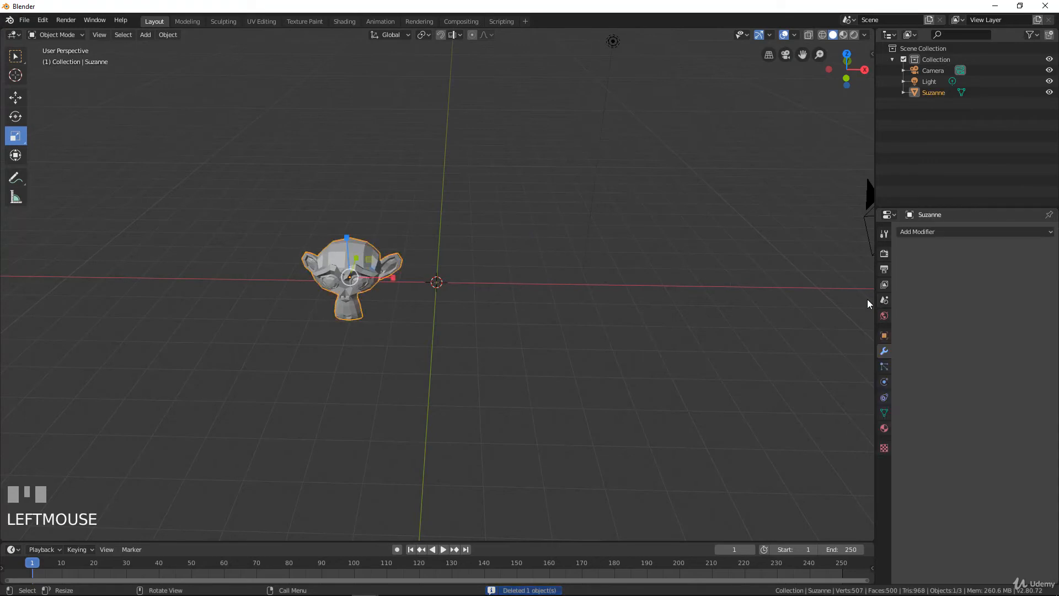
pyautogui.press('KP_Decimal')
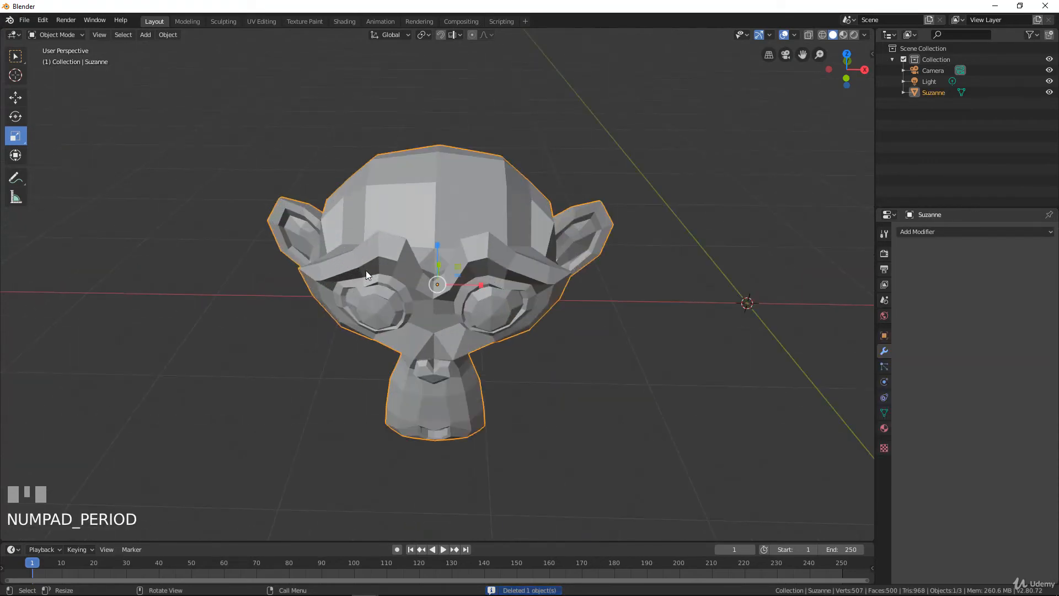
pyautogui.scroll(-3, 448, 284)
pyautogui.moveTo(448, 284); pyautogui.dragTo(492, 266, button='middle')
pyautogui.moveTo(474, 265); pyautogui.dragTo(490, 266, button='middle')
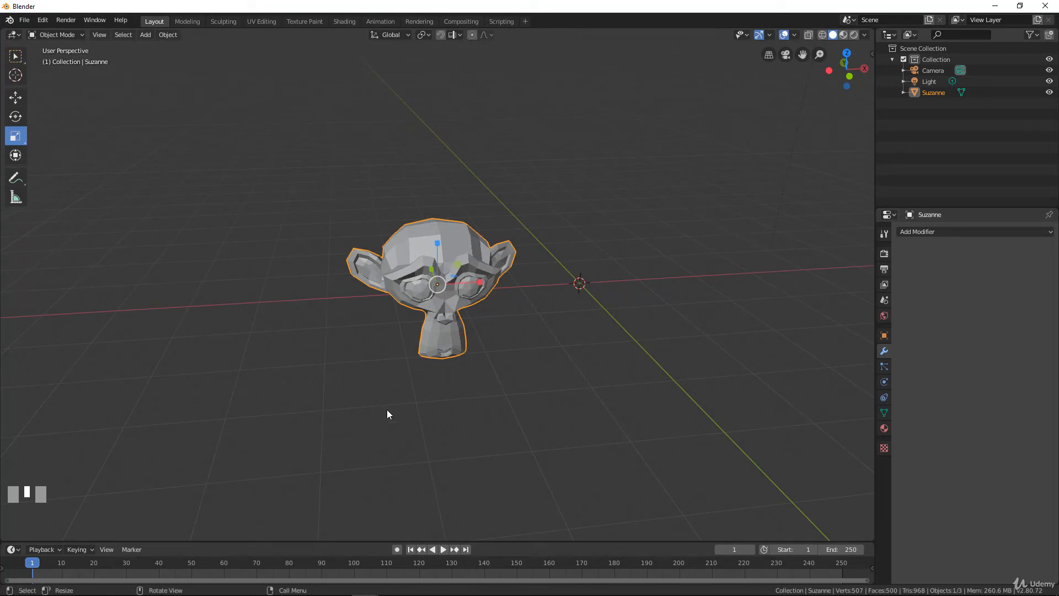
pyautogui.moveTo(322, 344); pyautogui.dragTo(273, 343, button='middle')
pyautogui.scroll(3, 412, 329)
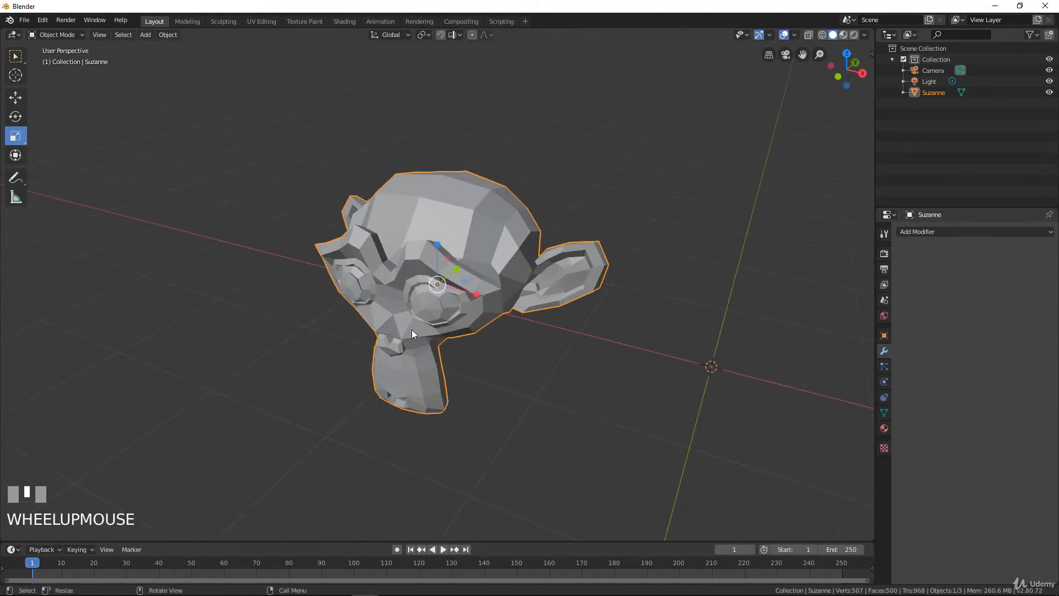
pyautogui.click(957, 231)
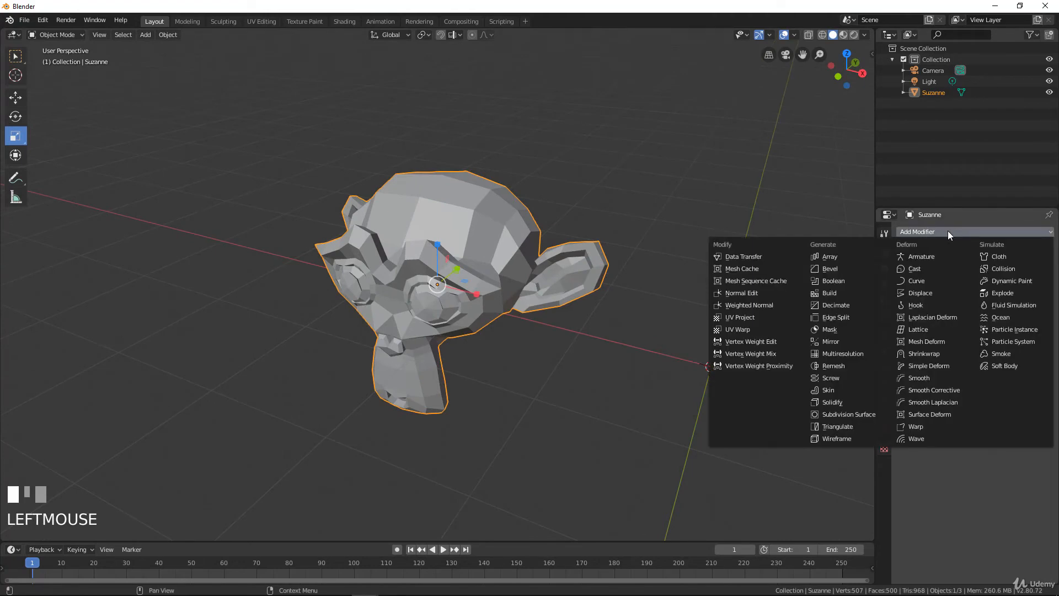
pyautogui.click(864, 415)
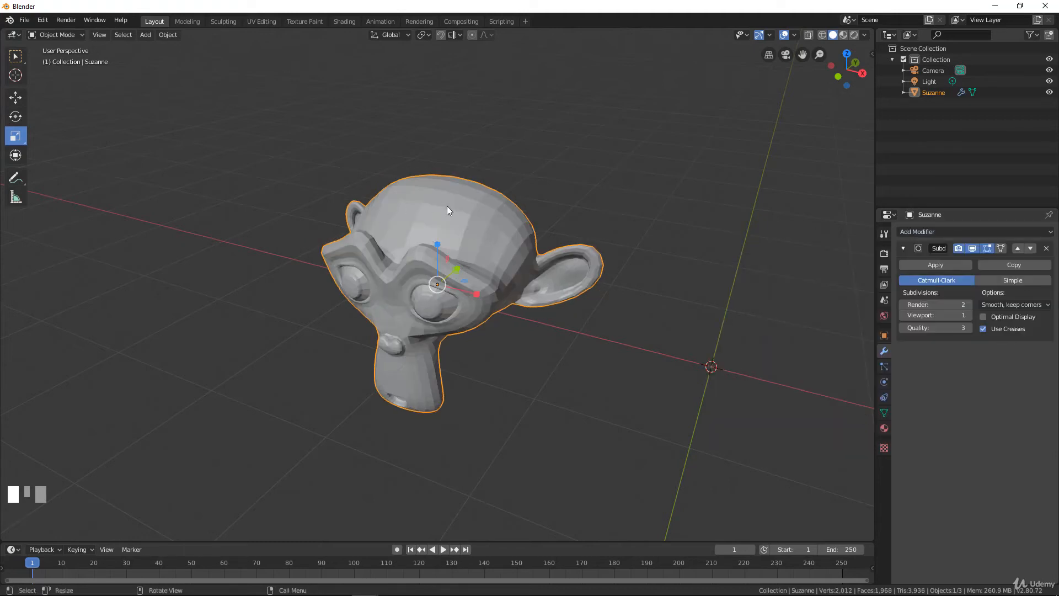
pyautogui.moveTo(448, 209); pyautogui.dragTo(451, 248, button='middle')
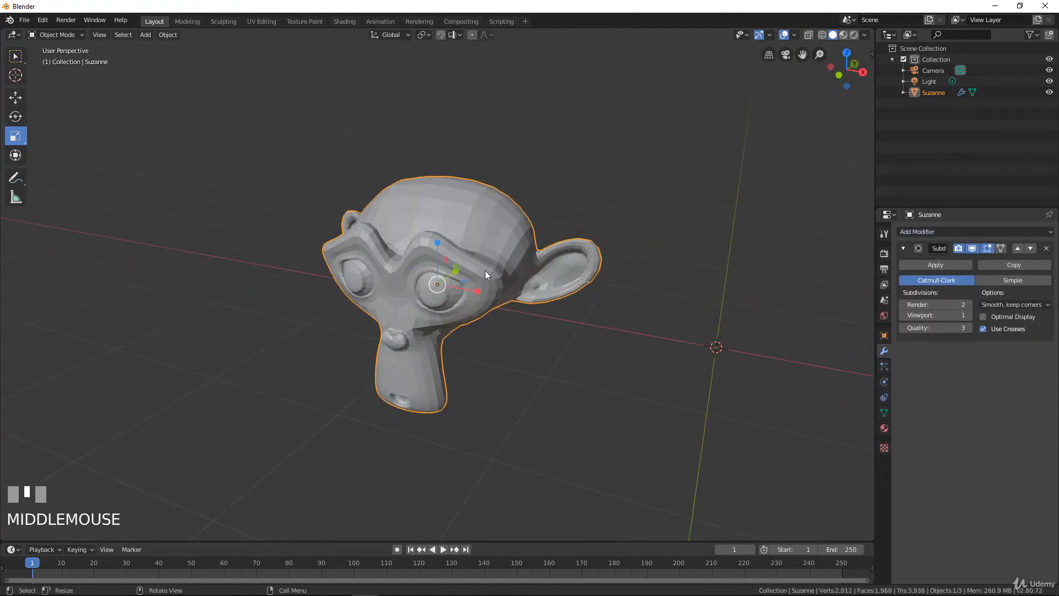
pyautogui.click(970, 314)
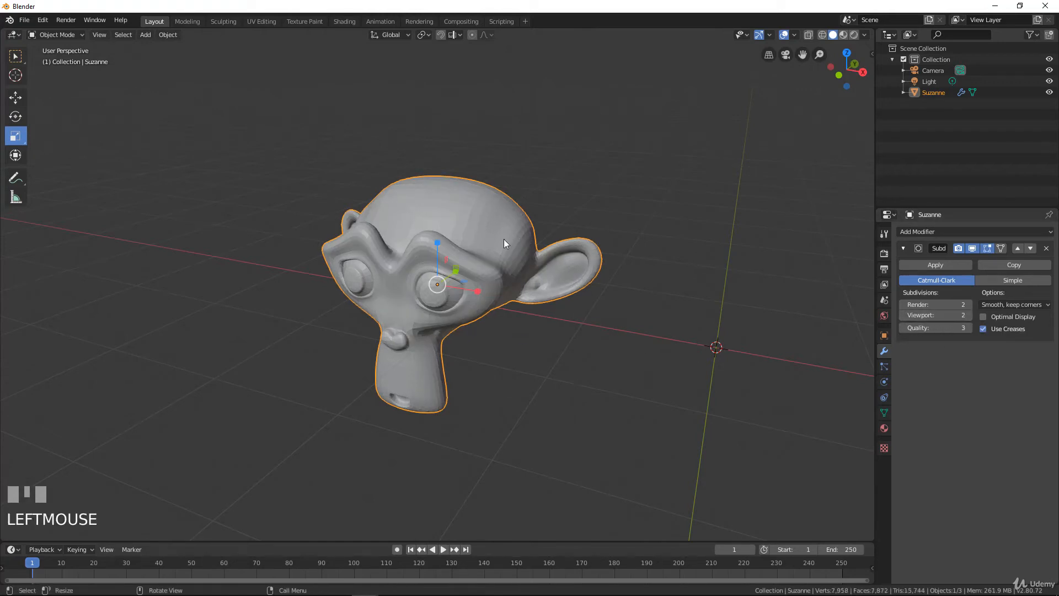
# Step: Add an Array modifier to the monkey so a copy stands beside it
pyautogui.click(942, 233)
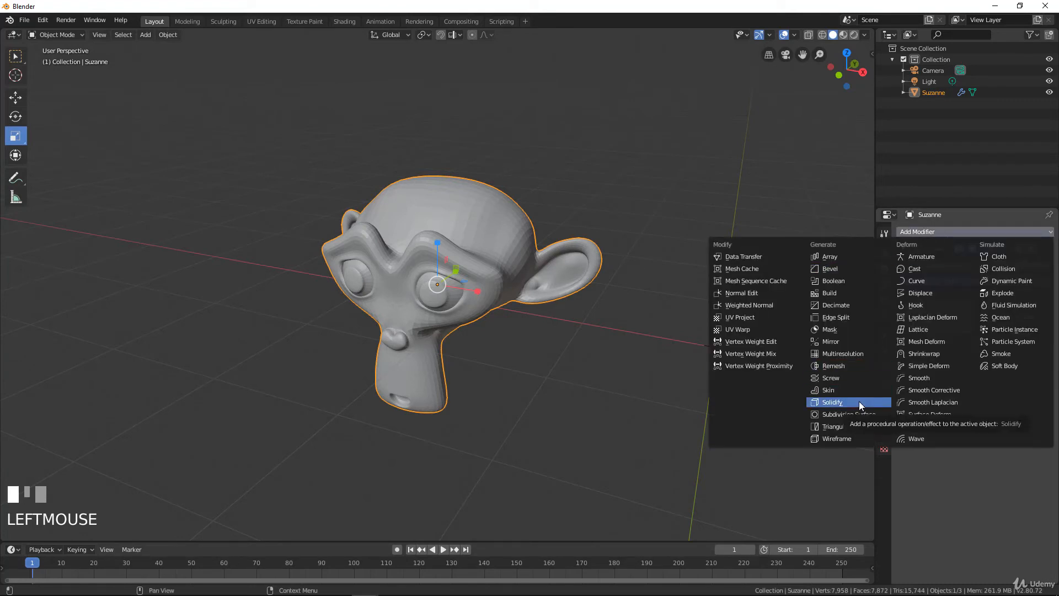
pyautogui.click(832, 258)
pyautogui.scroll(-3, 502, 317)
pyautogui.moveTo(502, 318); pyautogui.dragTo(618, 324, button='middle')
pyautogui.scroll(3, 458, 300)
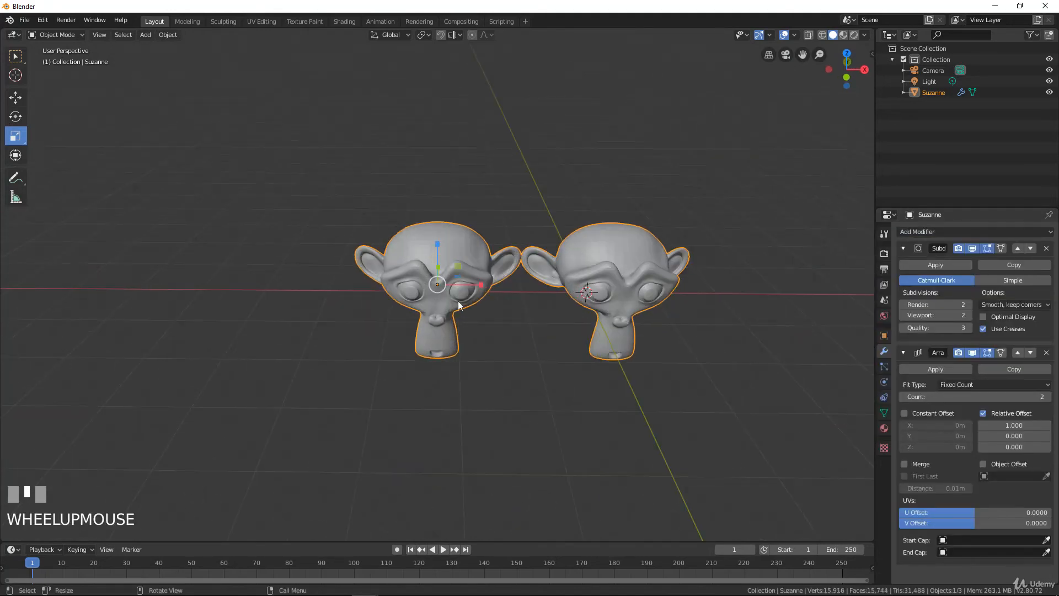
pyautogui.scroll(-2, 651, 320)
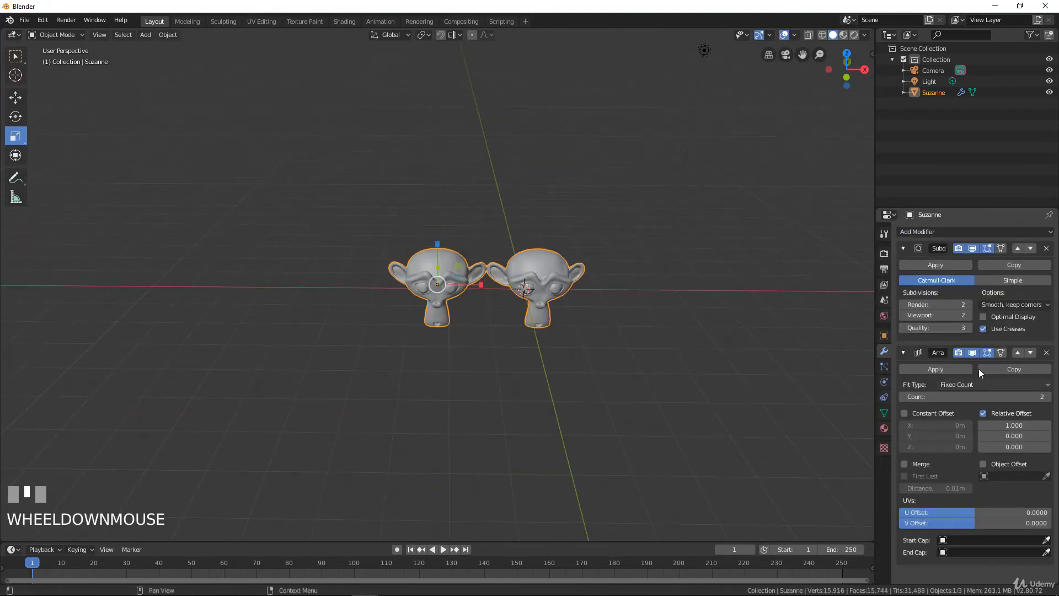
# Step: Collapse the Subdivision Surface modifier and set the Array modifier's count to 6
pyautogui.click(903, 248)
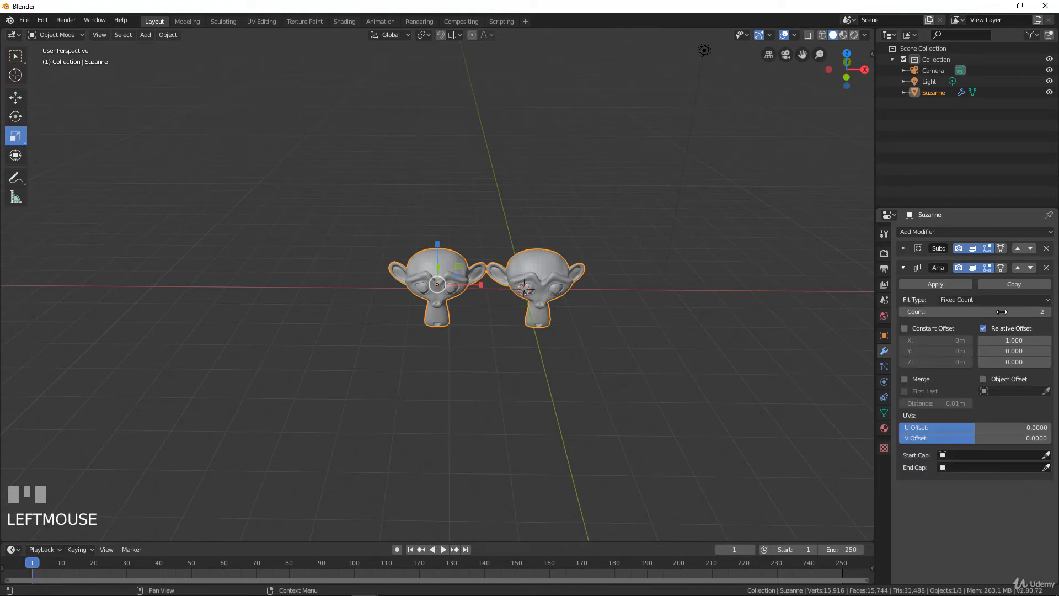
pyautogui.moveTo(1046, 314); pyautogui.dragTo(1058, 314)
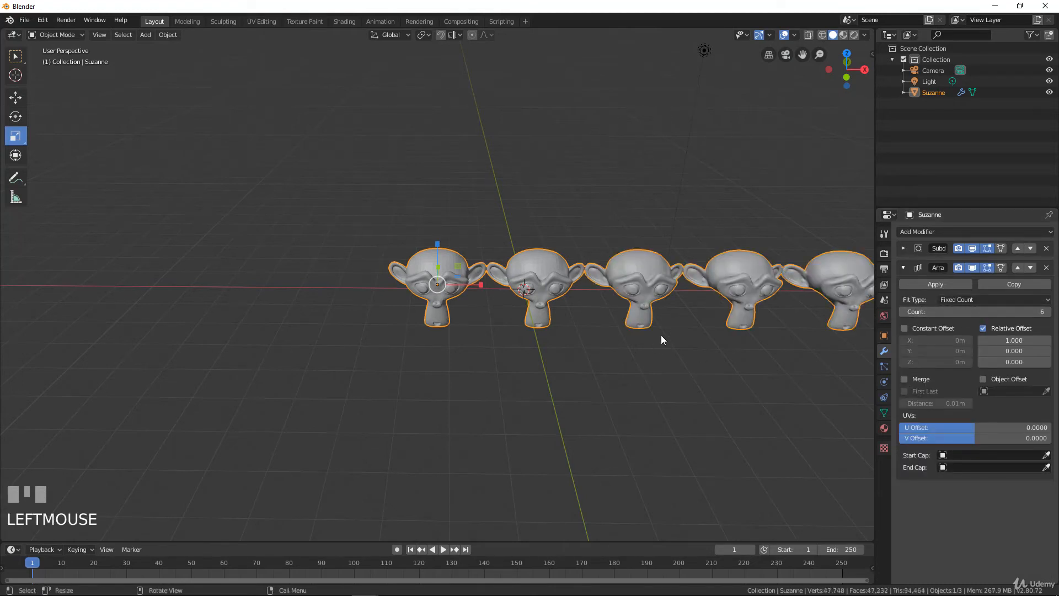
pyautogui.moveTo(661, 336); pyautogui.dragTo(634, 326, button='middle')
pyautogui.scroll(1, 557, 259)
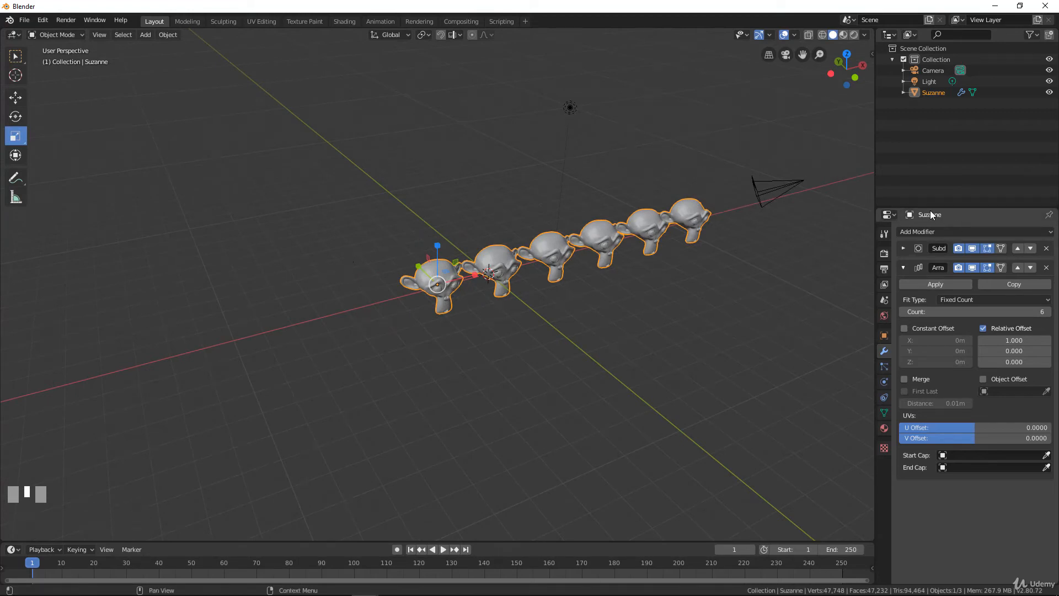
# Step: Review the monkey row and the settings of its Subdivision Surface and Array modifiers, leaving both modifiers collapsed
pyautogui.click(905, 268)
pyautogui.scroll(1, 549, 316)
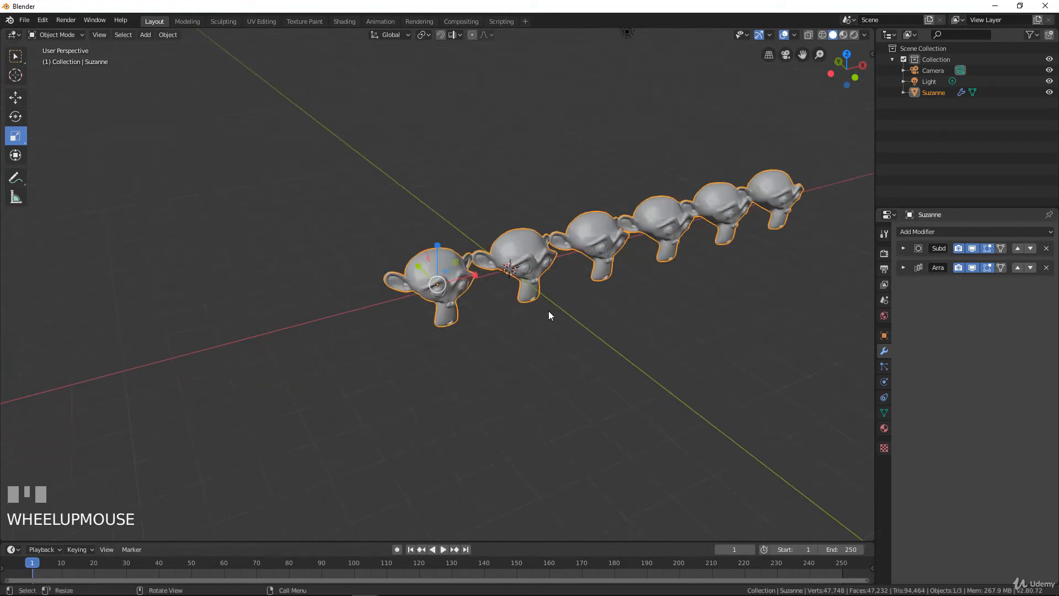
pyautogui.moveTo(548, 310); pyautogui.dragTo(528, 284, button='middle')
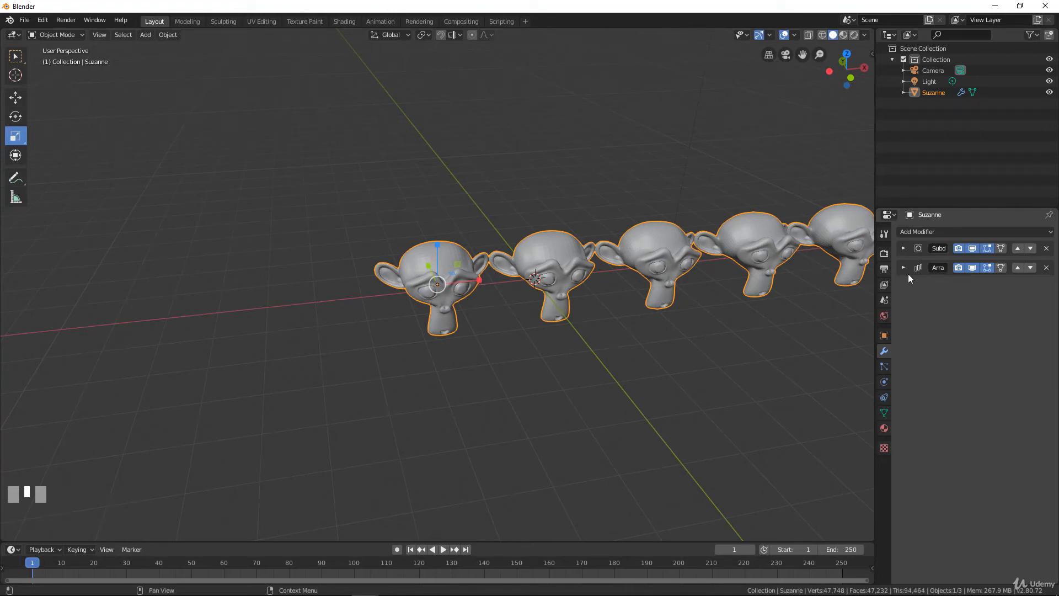
pyautogui.click(903, 248)
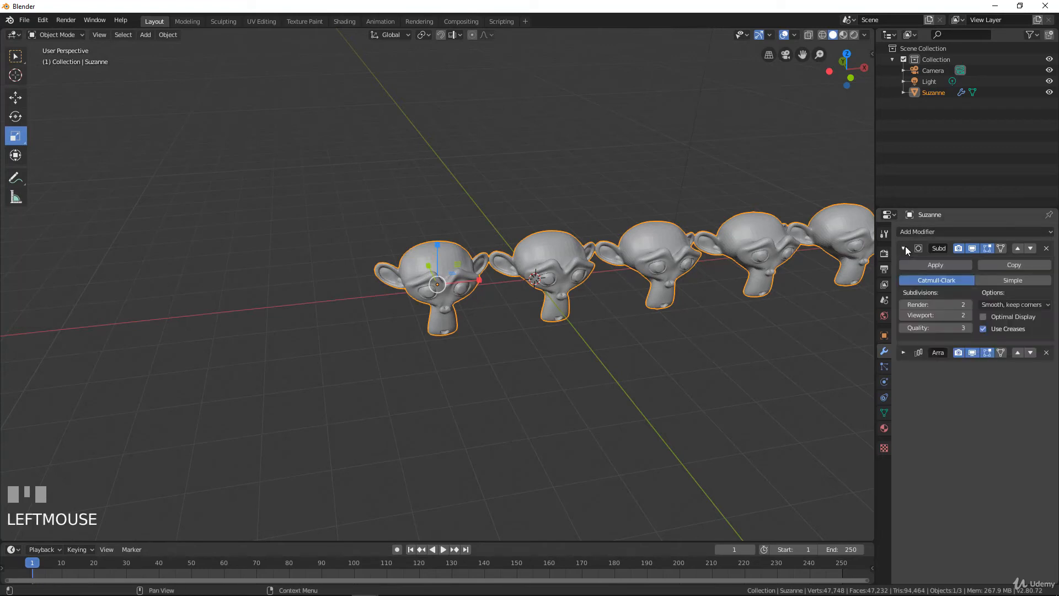
pyautogui.click(904, 247)
pyautogui.click(904, 267)
pyautogui.click(903, 268)
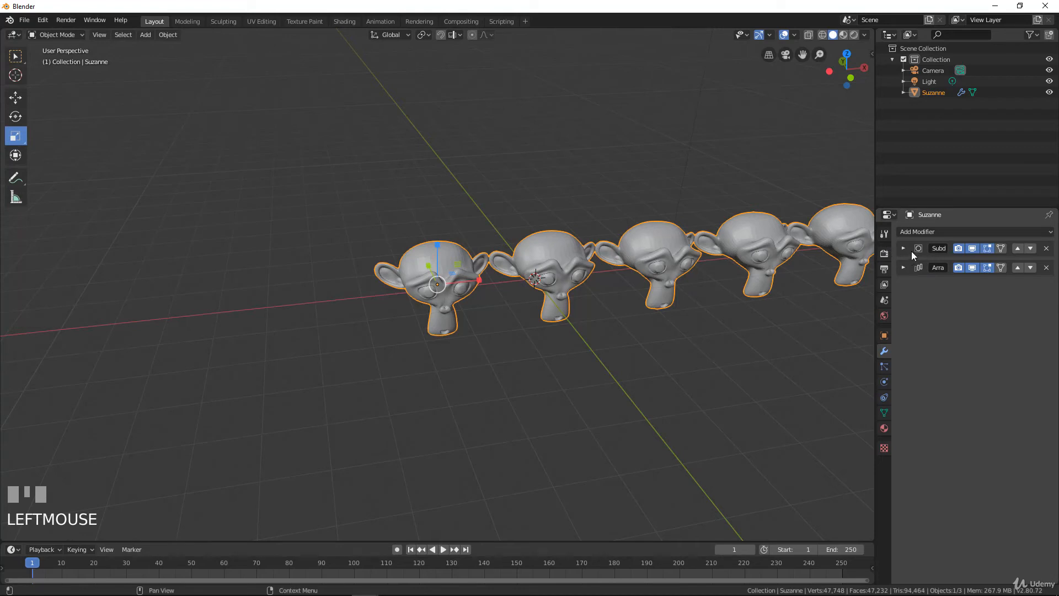
pyautogui.click(904, 248)
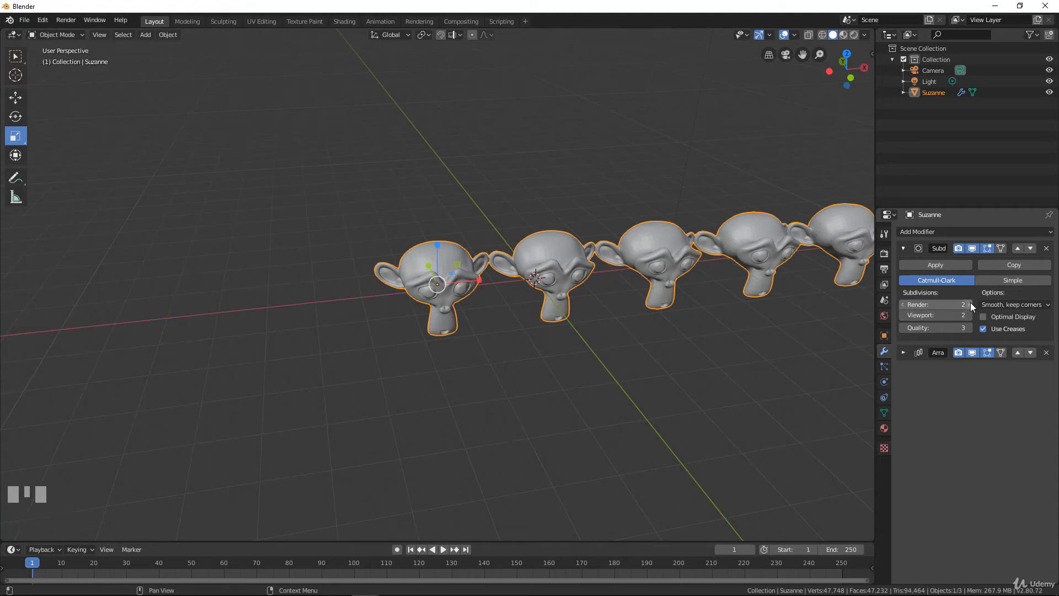
pyautogui.click(904, 248)
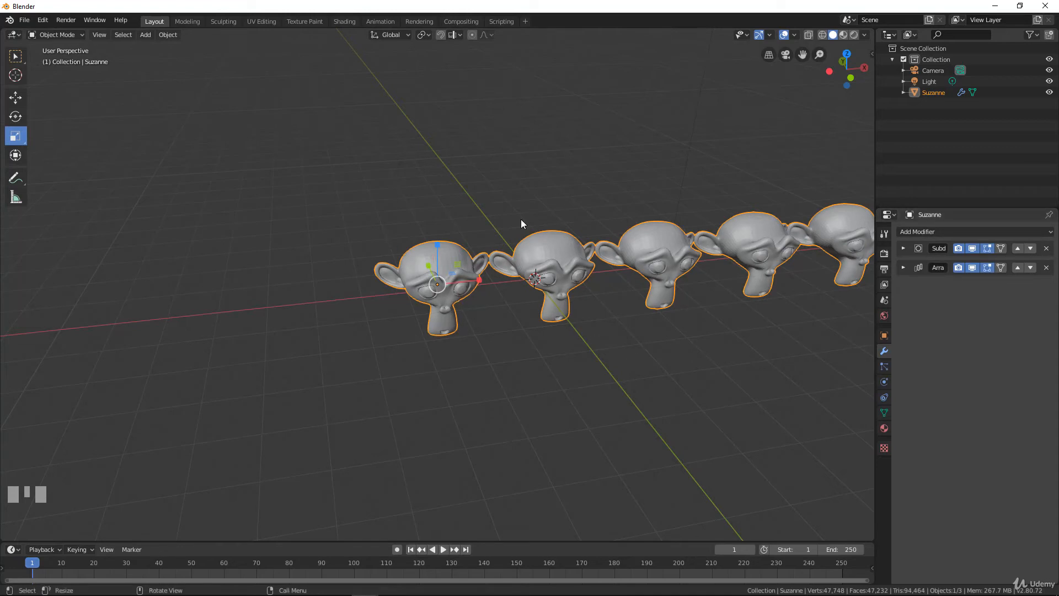
# Step: Remove the Subdivision Surface and Array modifiers from the monkey
pyautogui.click(1046, 248)
pyautogui.click(1046, 248)
pyautogui.scroll(-3, 505, 306)
pyautogui.scroll(3, 505, 306)
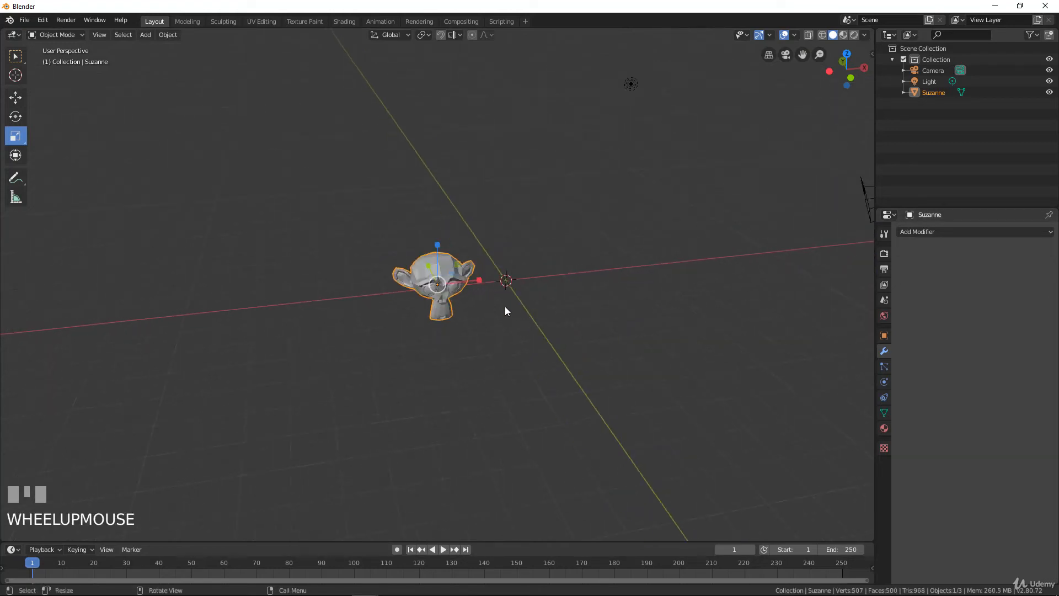
# Step: Show the monkey's particle settings and move the monkey about 2.35 m over to the world origin
pyautogui.moveTo(505, 301); pyautogui.dragTo(497, 291, button='middle')
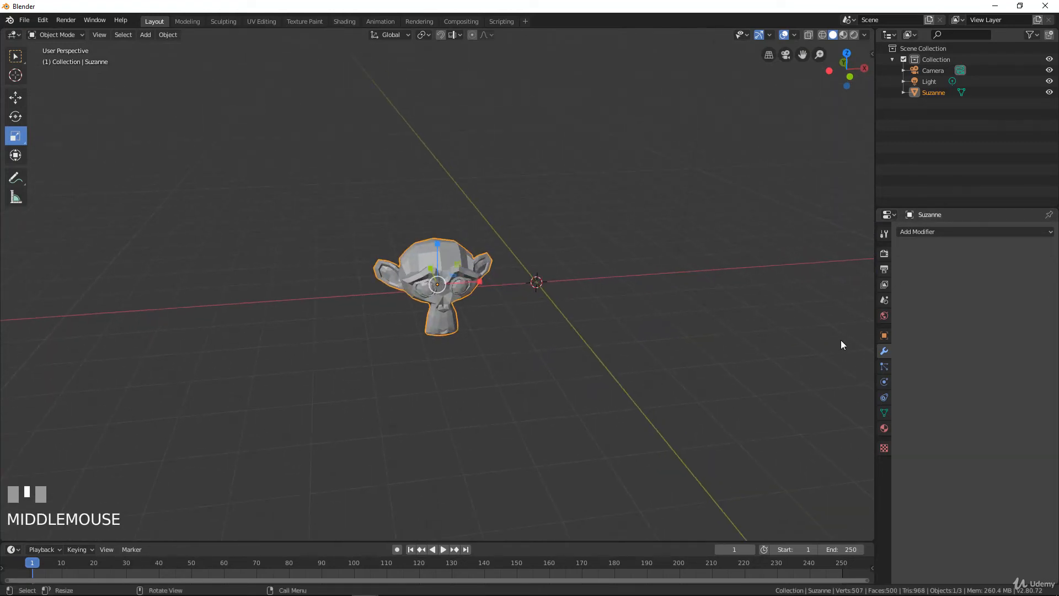
pyautogui.click(883, 365)
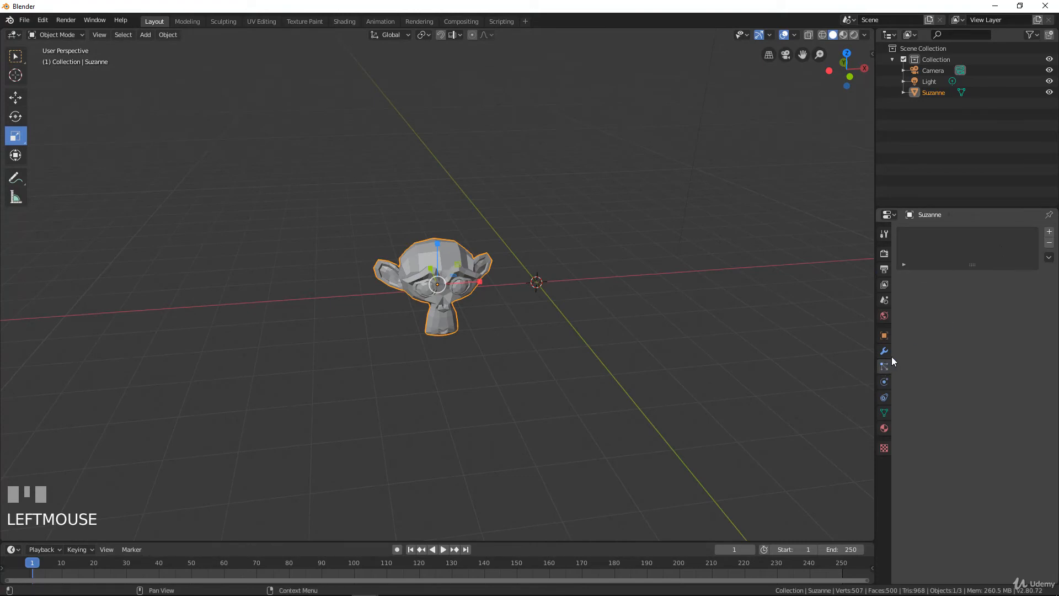
pyautogui.press('g')
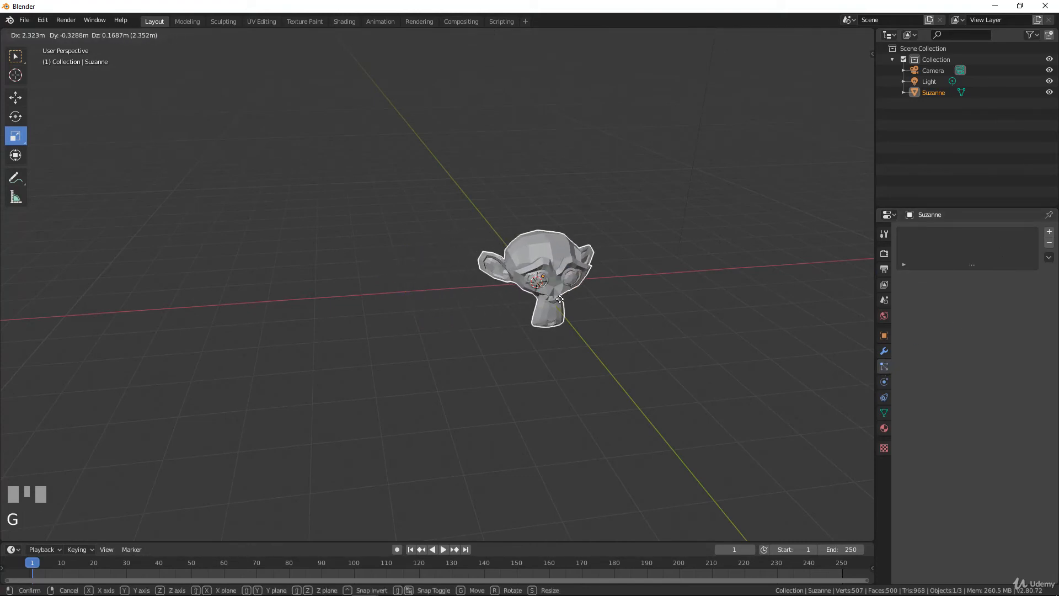
pyautogui.click(556, 304)
pyautogui.moveTo(596, 304); pyautogui.dragTo(584, 302, button='middle')
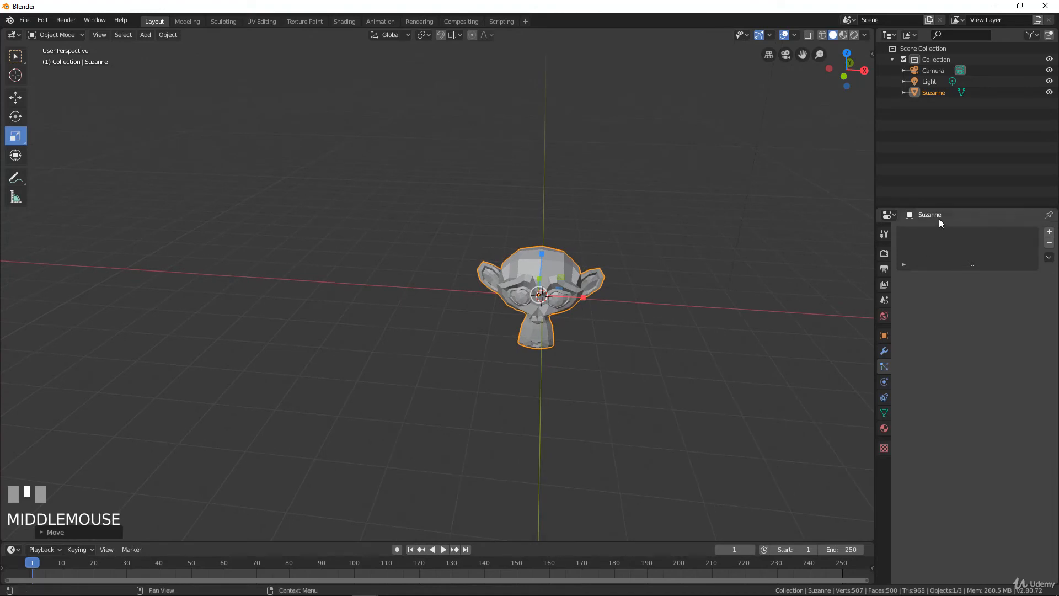
# Step: Add an emitter particle system to the monkey and play the animation to watch the particles fall
pyautogui.click(1049, 232)
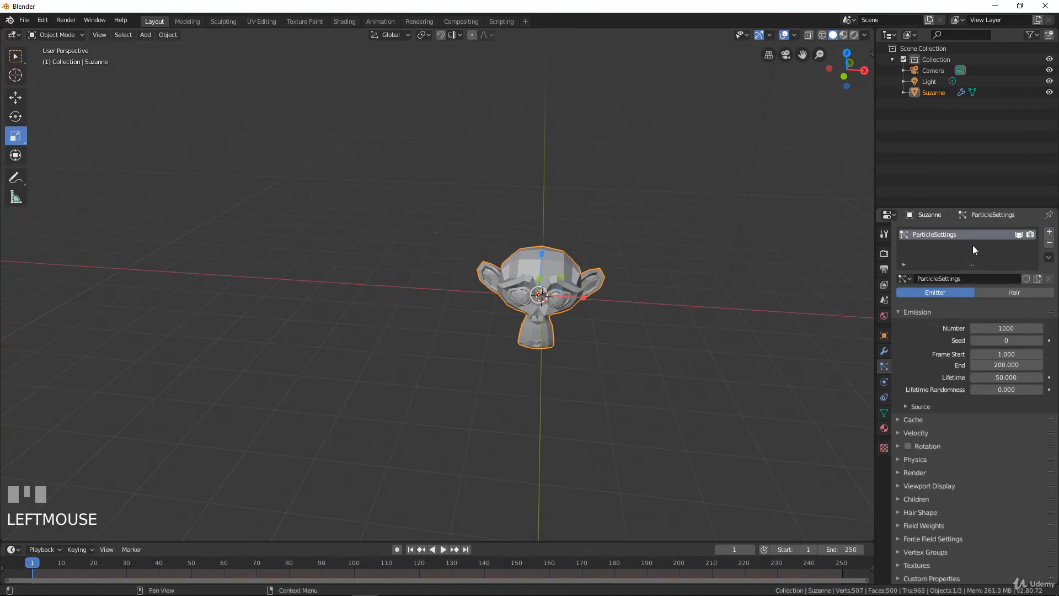
pyautogui.click(444, 549)
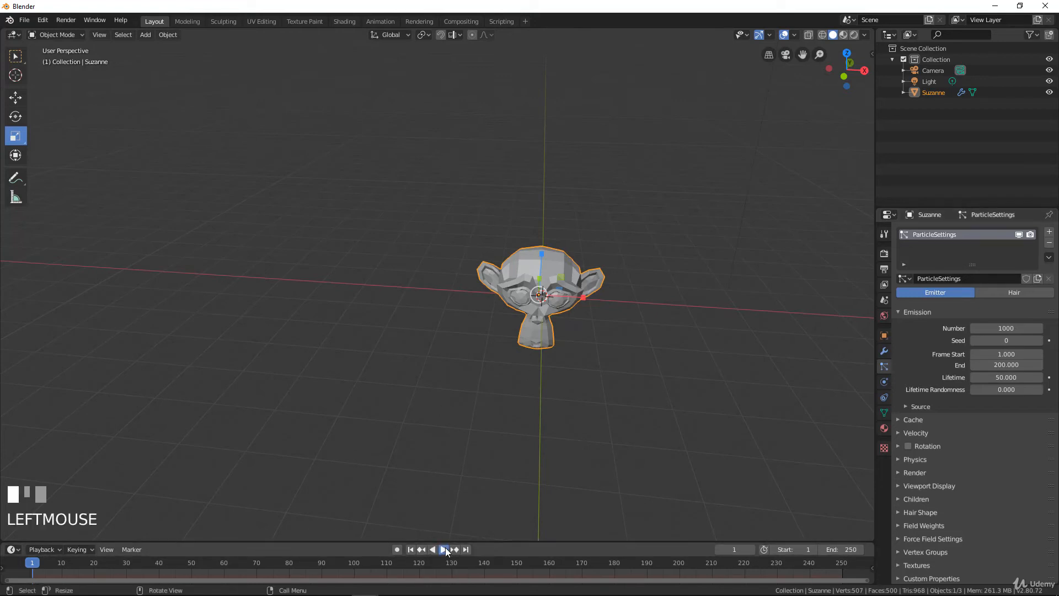
pyautogui.moveTo(431, 310); pyautogui.dragTo(449, 298, button='middle')
pyautogui.scroll(-4, 448, 301)
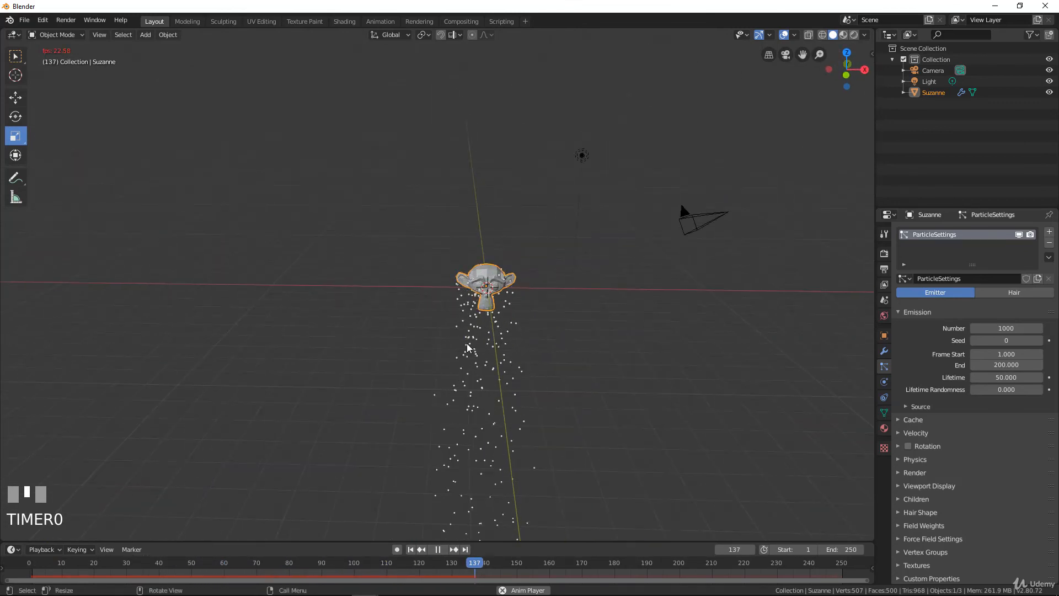
pyautogui.moveTo(468, 339); pyautogui.dragTo(471, 340, button='middle')
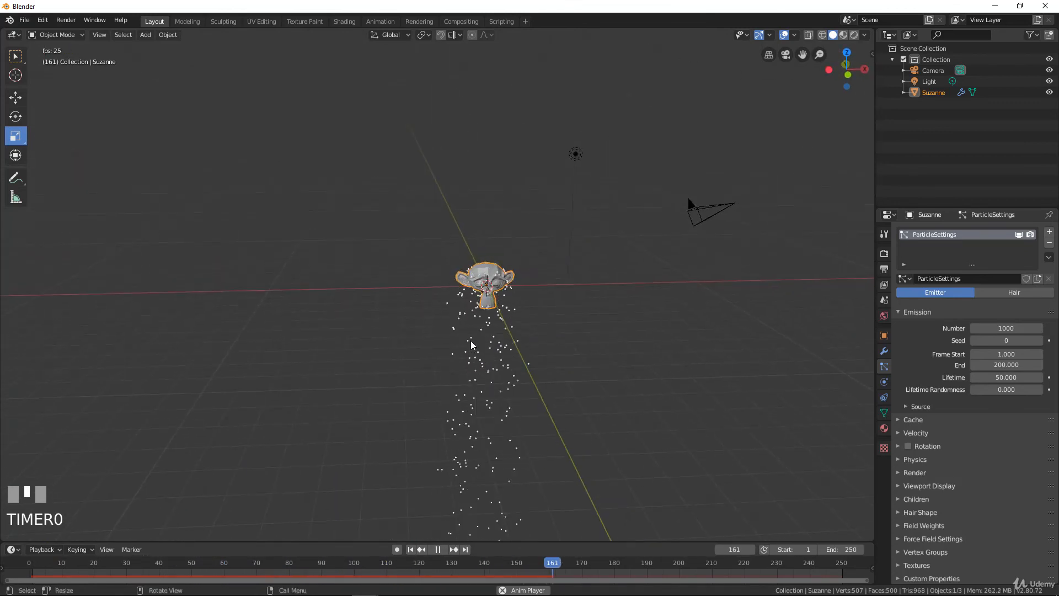
# Step: Examine the scene's gravity values that drive the particles, leaving the gravity section collapsed
pyautogui.click(885, 284)
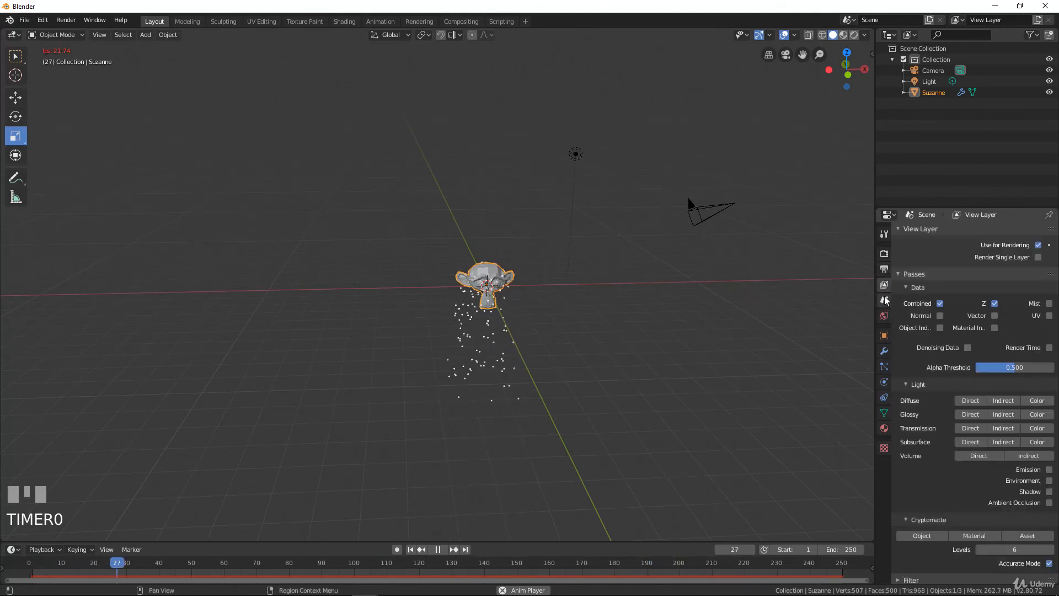
pyautogui.click(885, 298)
pyautogui.click(898, 303)
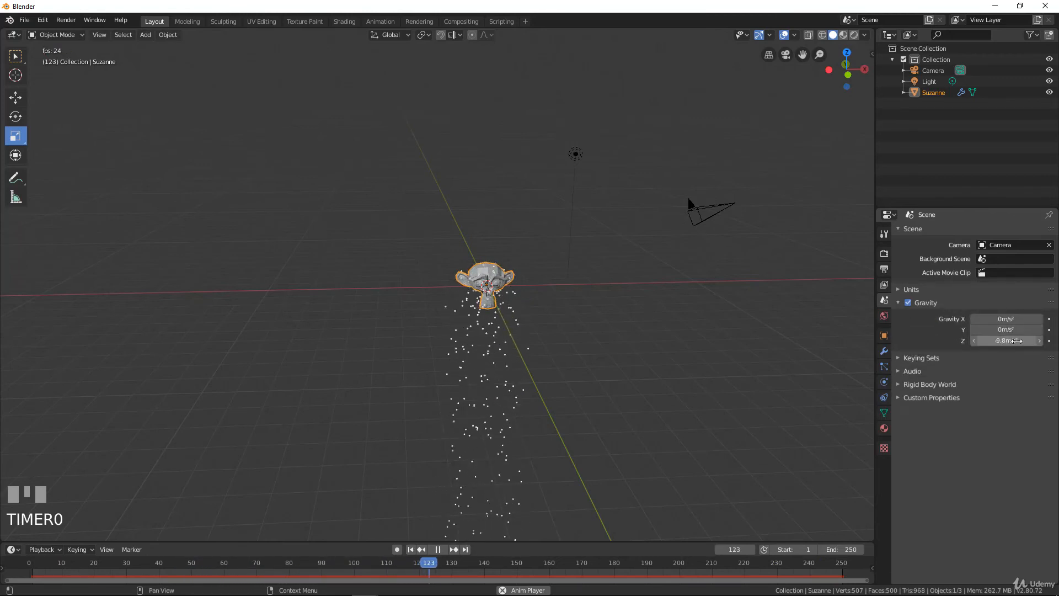
pyautogui.click(898, 303)
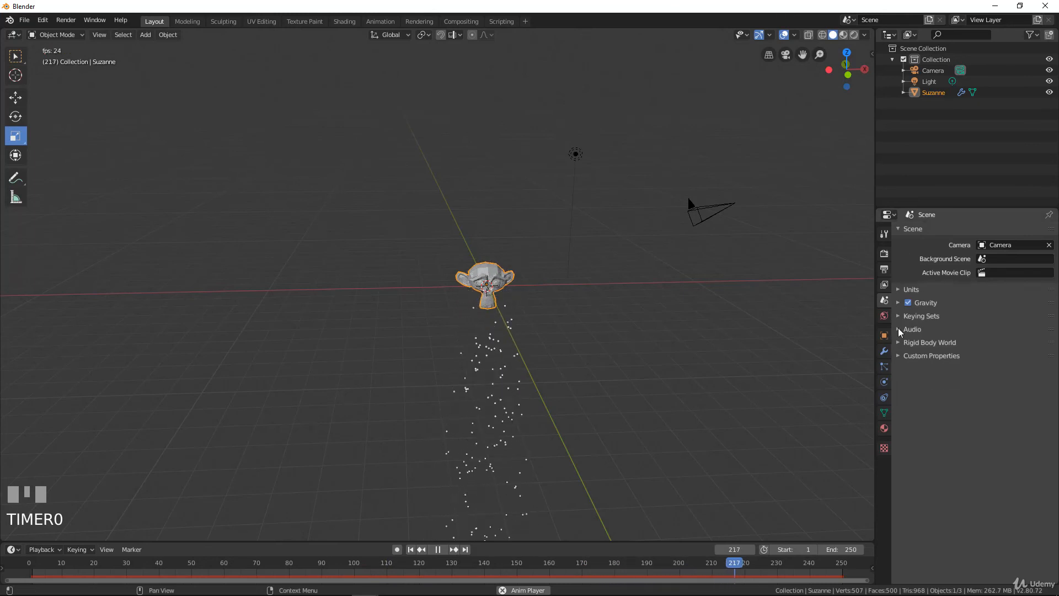
# Step: Return to the monkey's particle settings and remove its particle system
pyautogui.click(883, 366)
pyautogui.scroll(3, 510, 304)
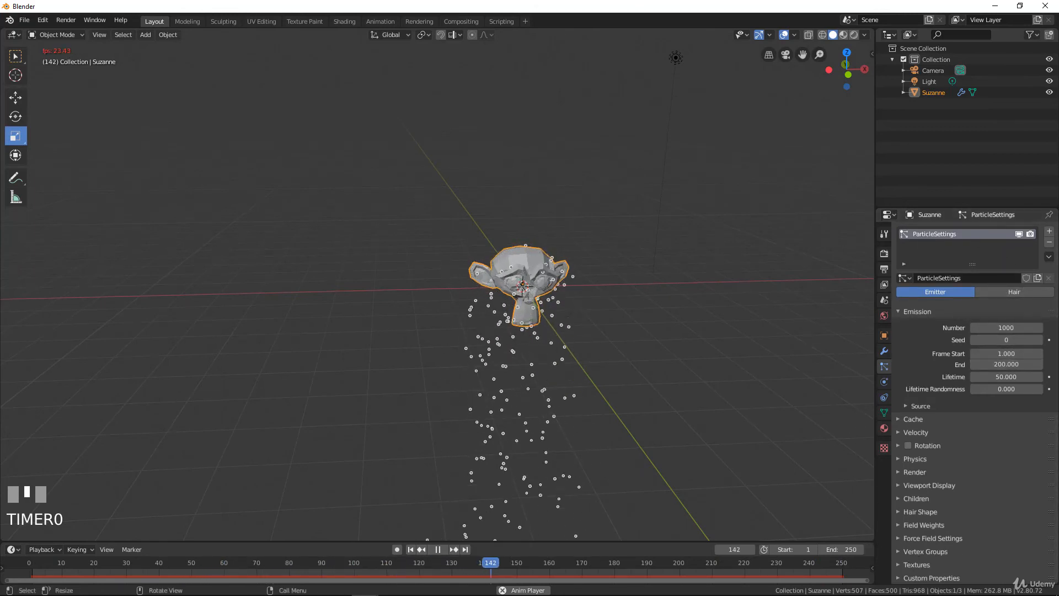
pyautogui.click(1049, 243)
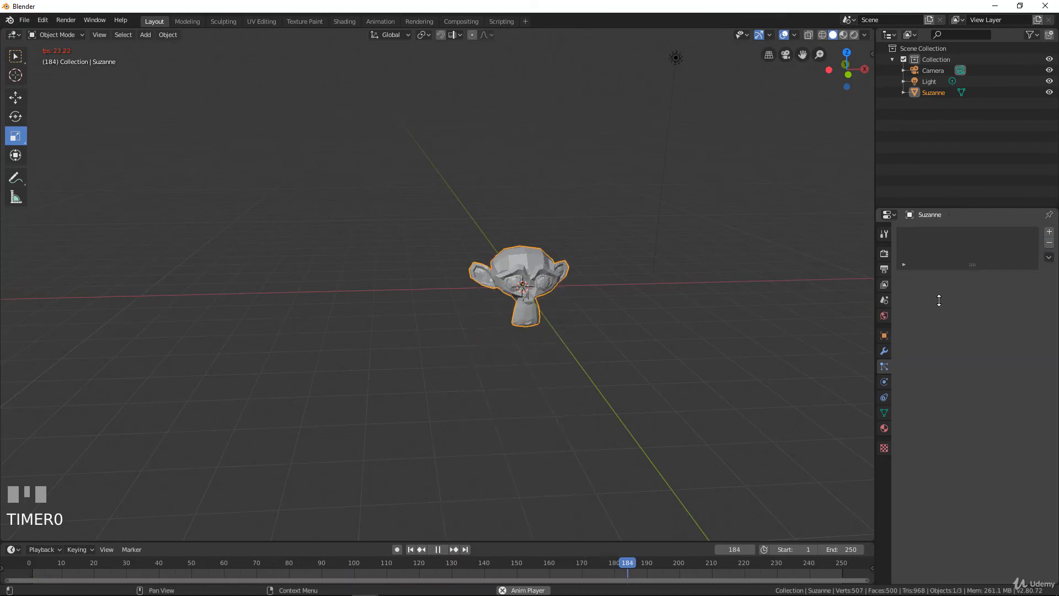
# Step: Bring up the monkey's physics options, and stop the playback with the timeline back at frame 1
pyautogui.click(885, 381)
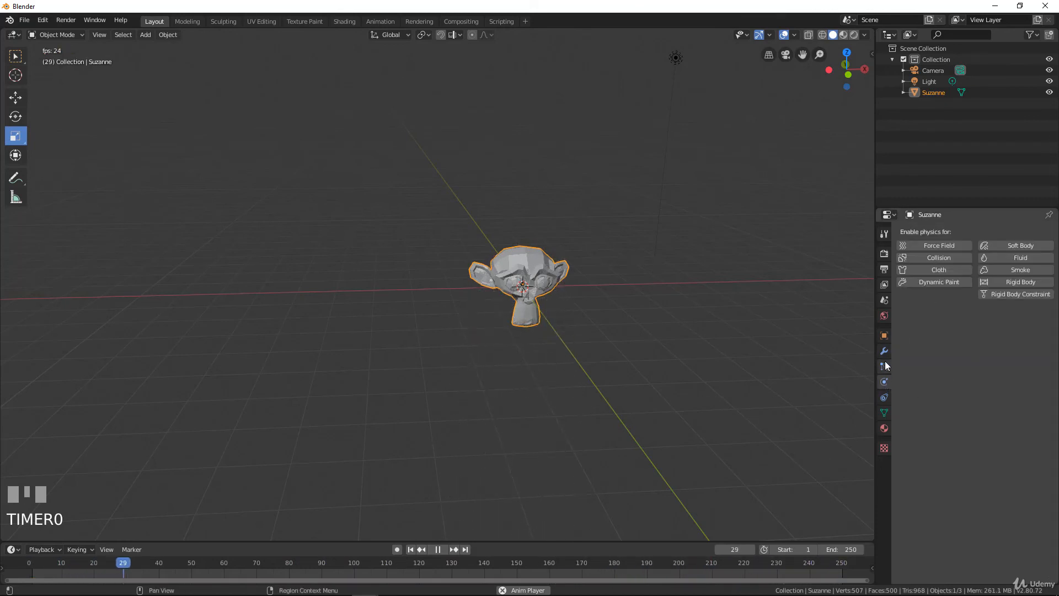
pyautogui.click(438, 548)
pyautogui.moveTo(320, 561); pyautogui.dragTo(33, 575)
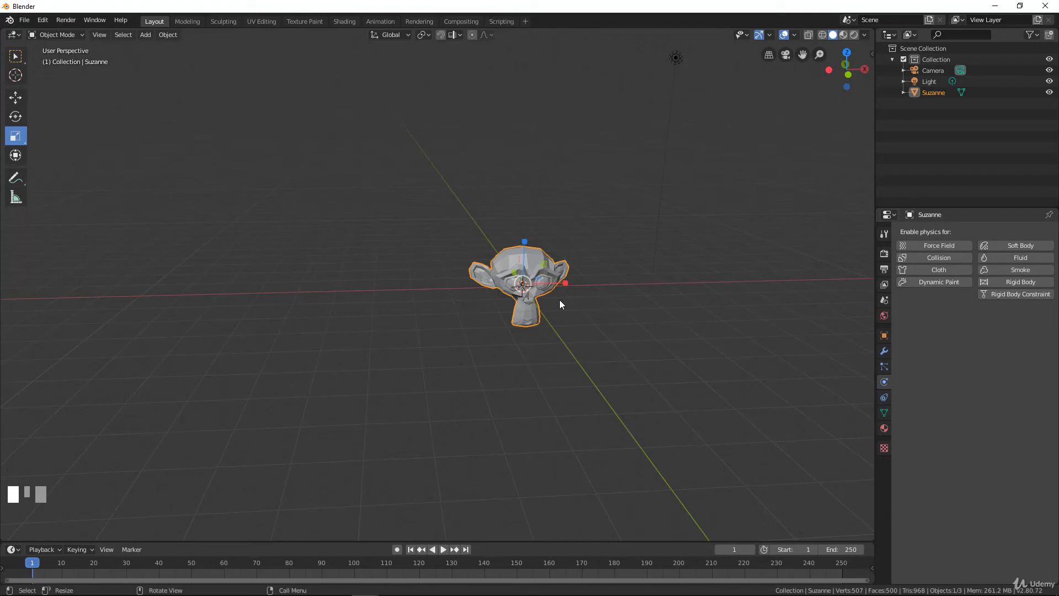
# Step: Duplicate the monkey three times, spreading the copies out at different heights above the original
pyautogui.moveTo(560, 304); pyautogui.dragTo(545, 307, button='middle')
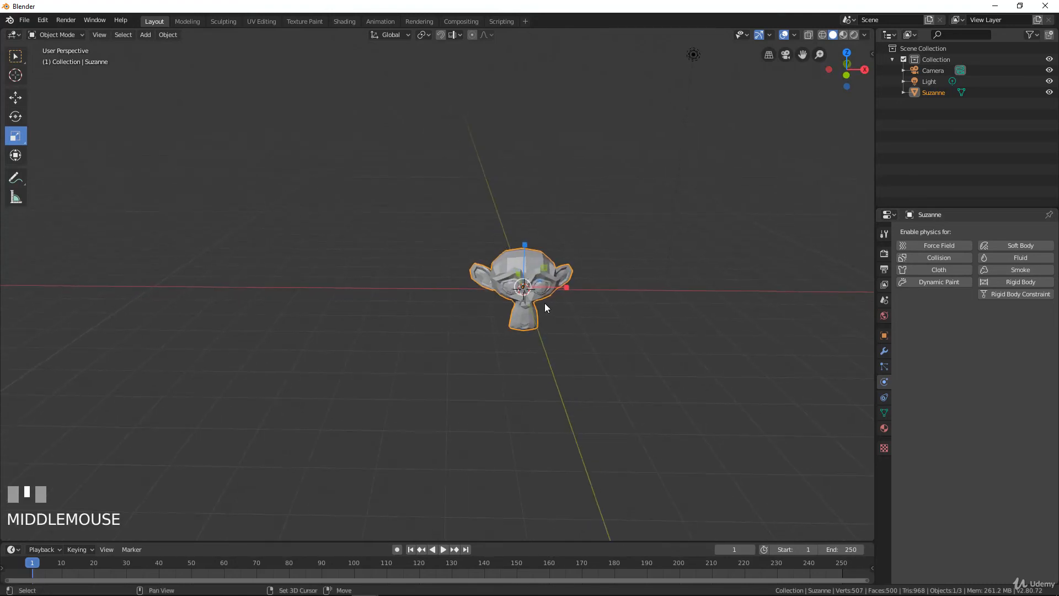
pyautogui.hotkey('shift', 'd')
pyautogui.click(414, 230)
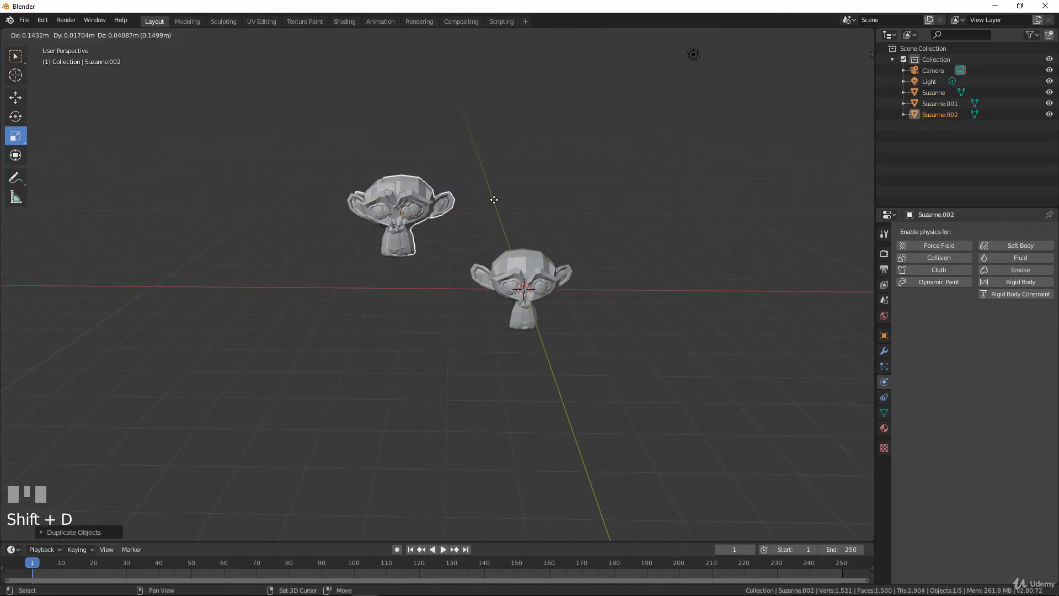
pyautogui.hotkey('shift', 'd')
pyautogui.click(576, 171)
pyautogui.hotkey('shift', 'd')
pyautogui.click(437, 133)
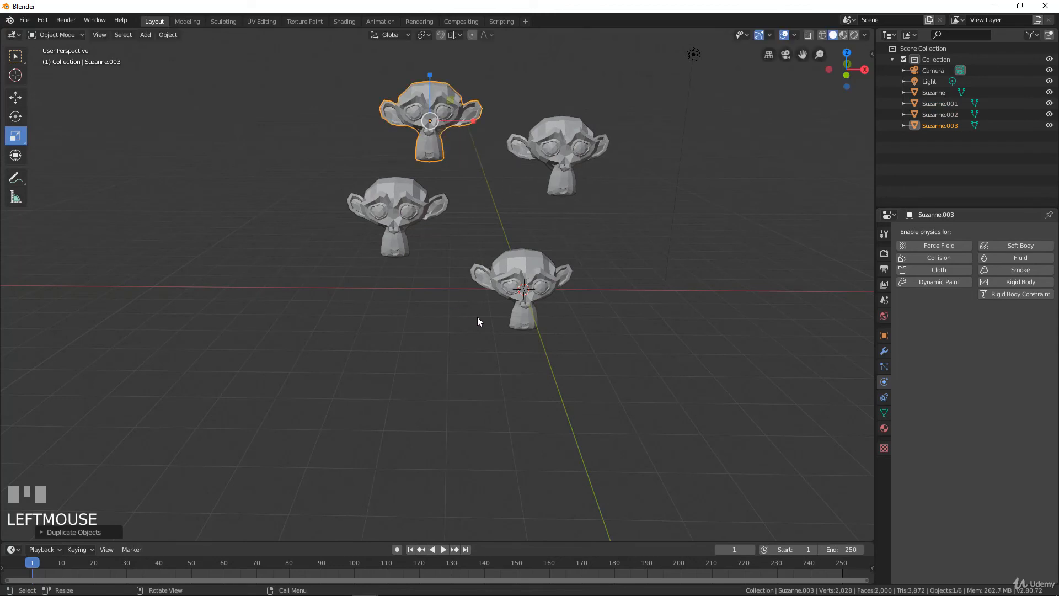
# Step: Add a cube, enlarge it to several monkeys' width and move it below the four monkeys as a platform
pyautogui.hotkey('shift', 'a')
pyautogui.click(533, 325)
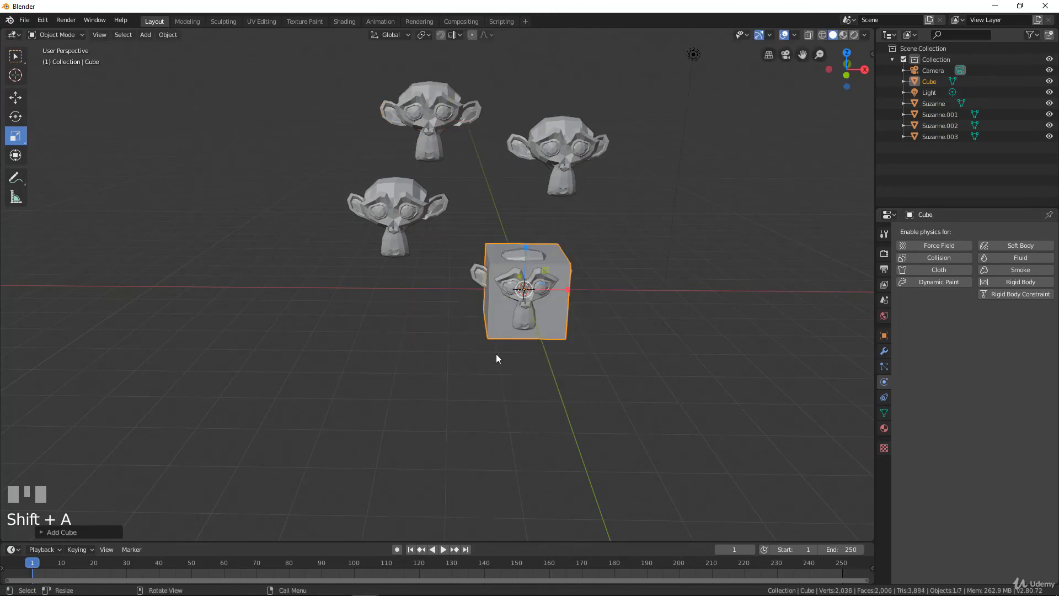
pyautogui.press('s')
pyautogui.click(743, 323)
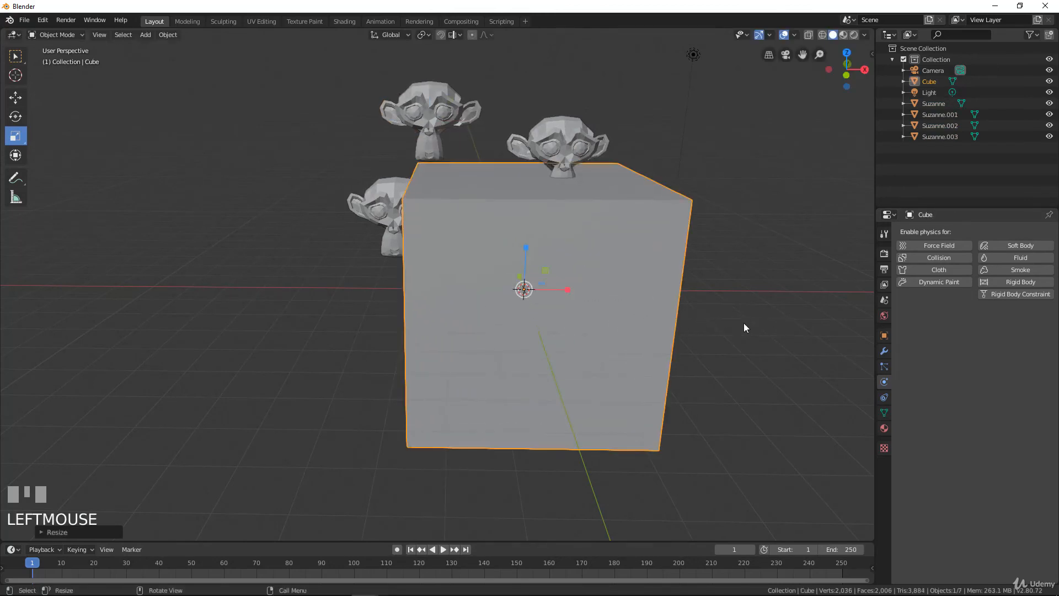
pyautogui.press('g')
pyautogui.click(607, 482)
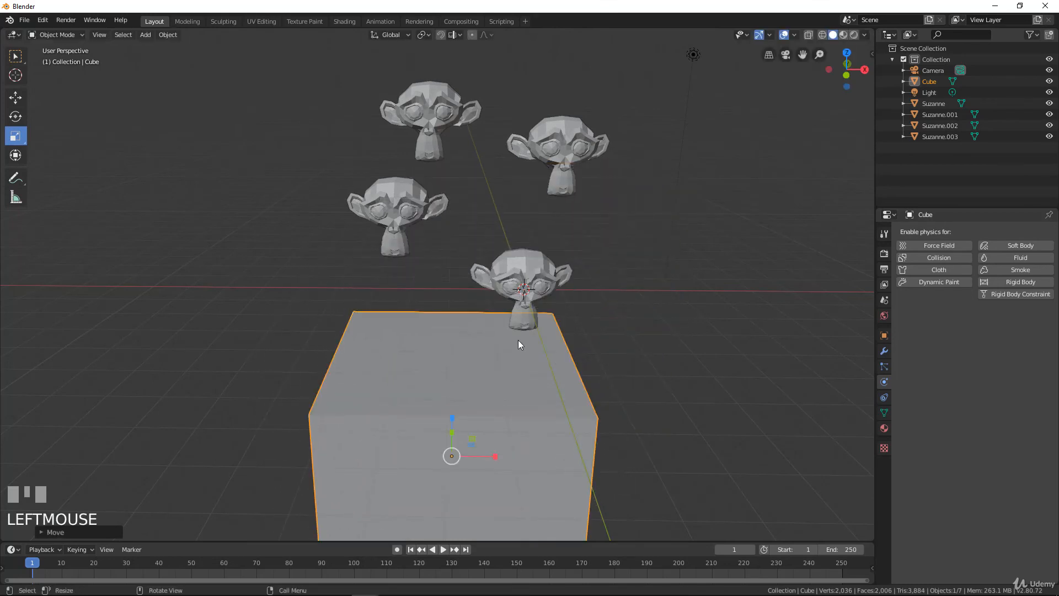
# Step: Enable Rigid Body physics on the cube and set its type to Passive
pyautogui.moveTo(518, 345); pyautogui.dragTo(551, 298, button='middle')
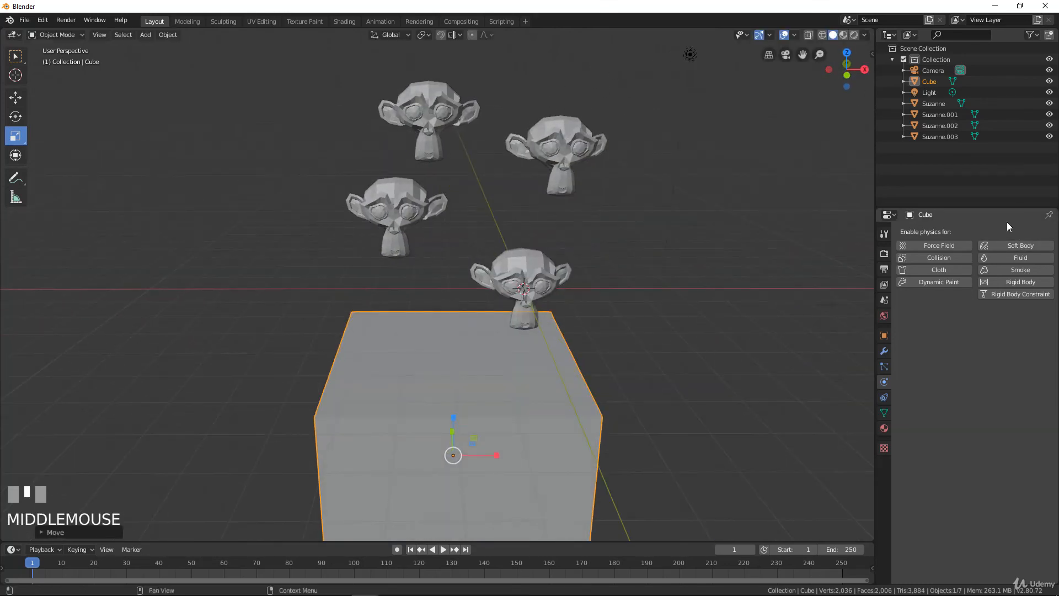
pyautogui.click(1015, 281)
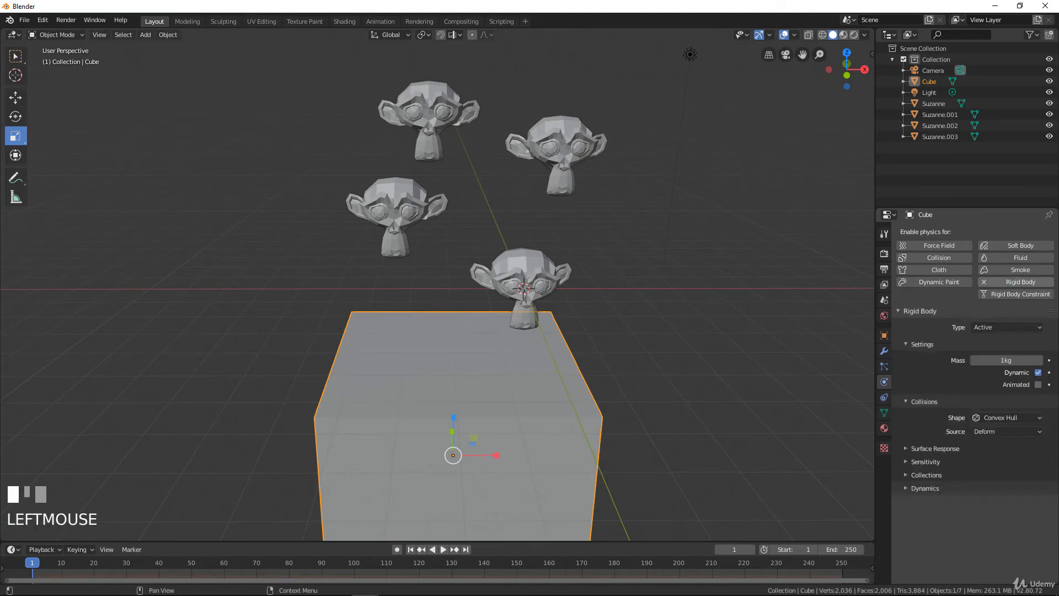
pyautogui.click(1004, 327)
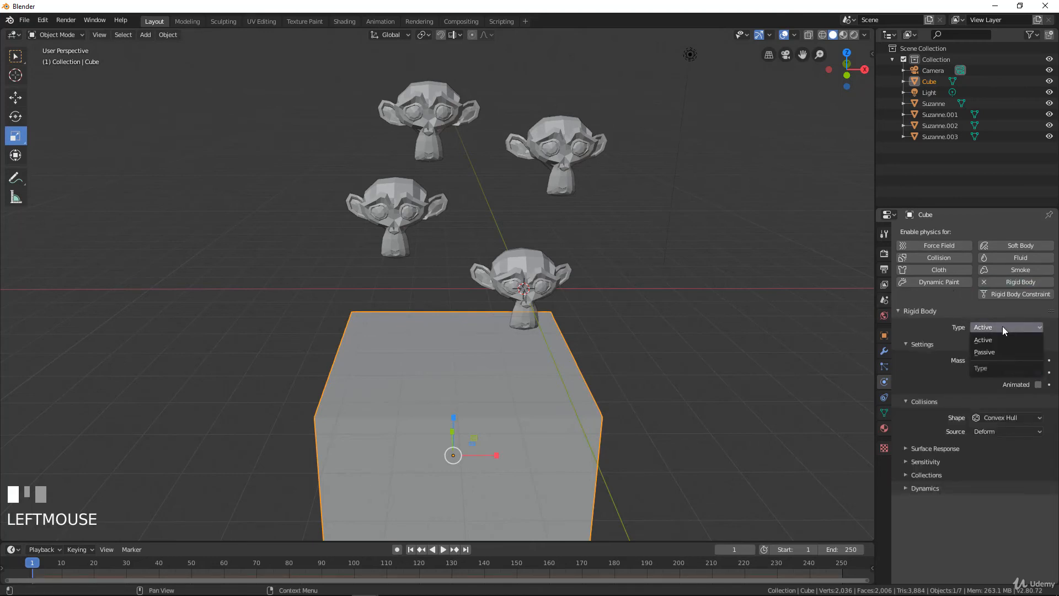
pyautogui.click(988, 354)
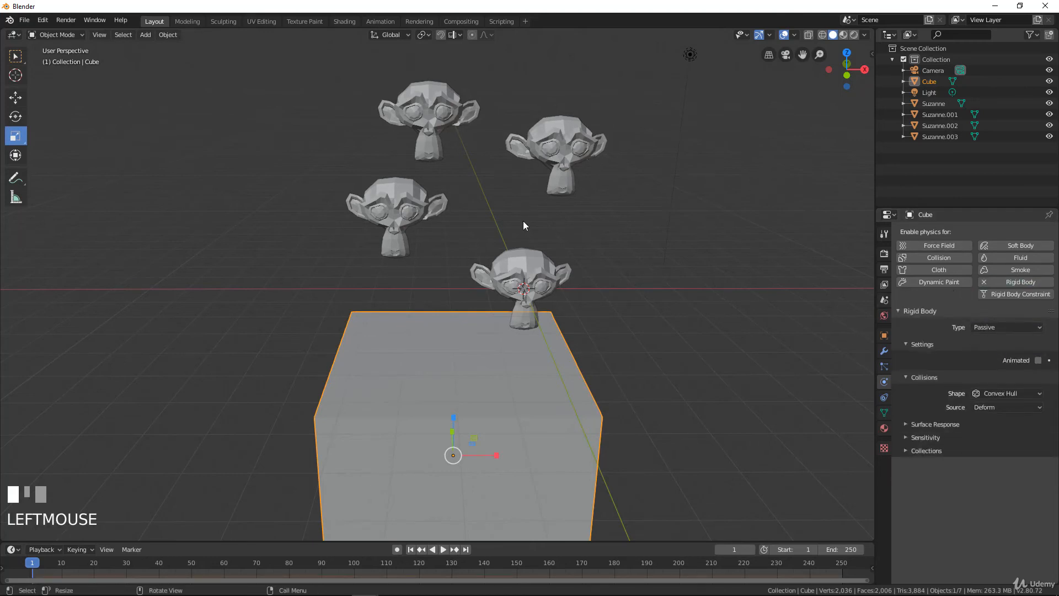
# Step: Enable Rigid Body physics with the Active type on each of the four monkeys
pyautogui.moveTo(463, 214); pyautogui.dragTo(507, 273, button='middle')
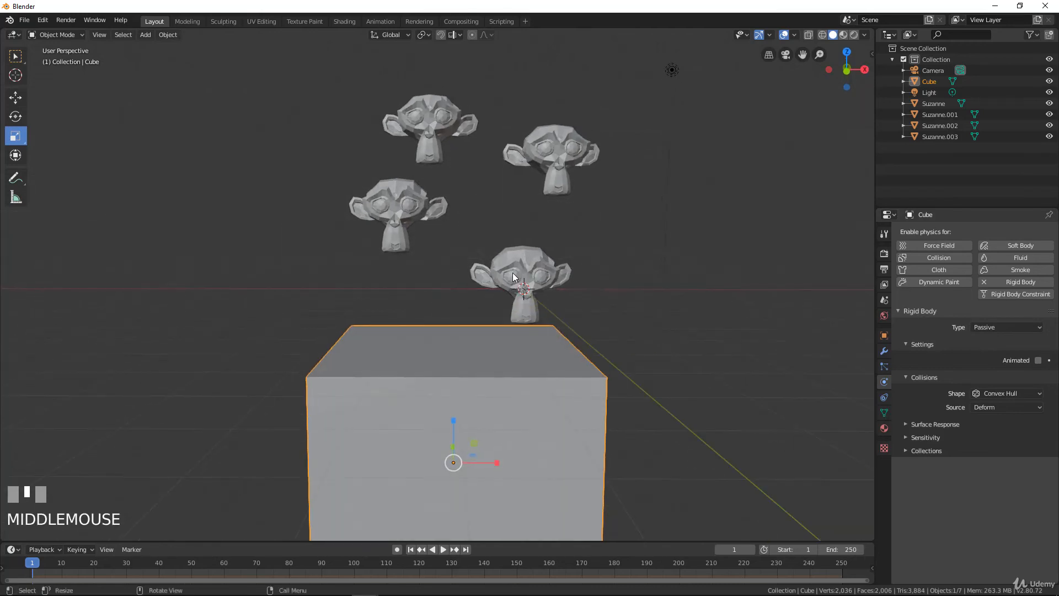
pyautogui.click(523, 276)
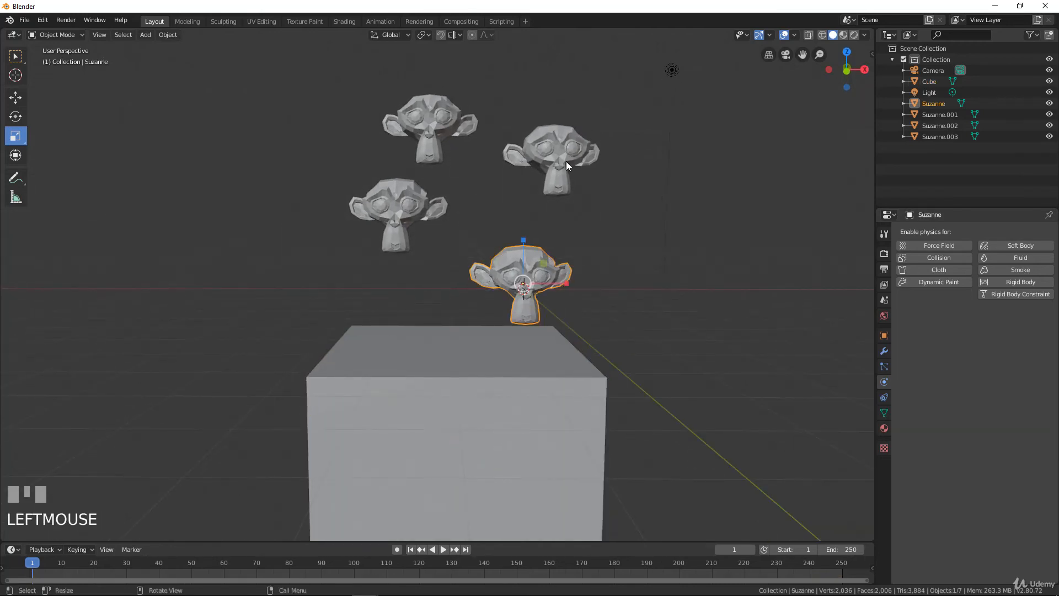
pyautogui.click(1024, 280)
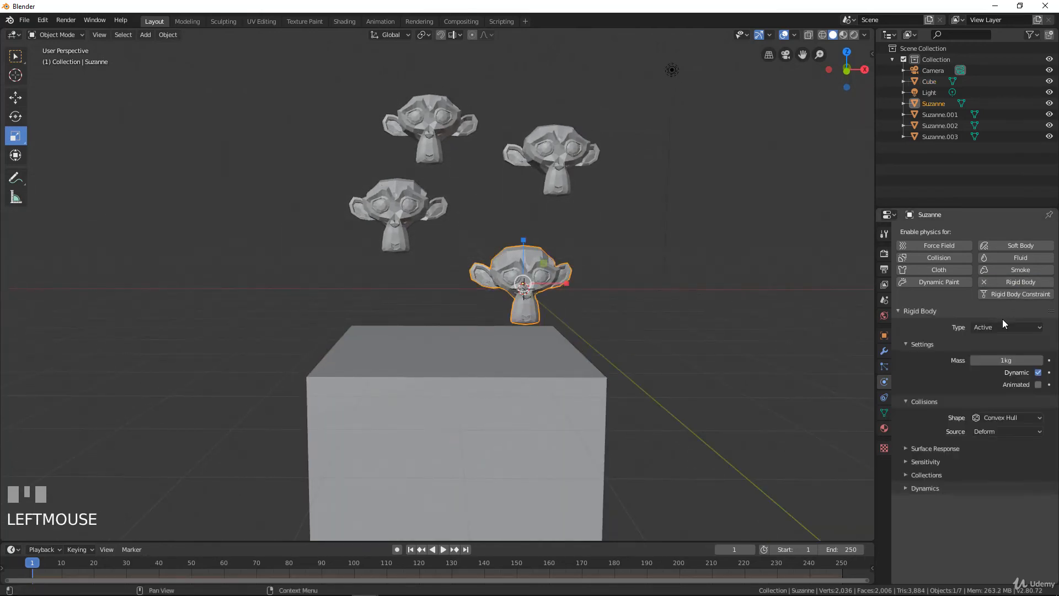
pyautogui.click(552, 165)
pyautogui.click(1025, 282)
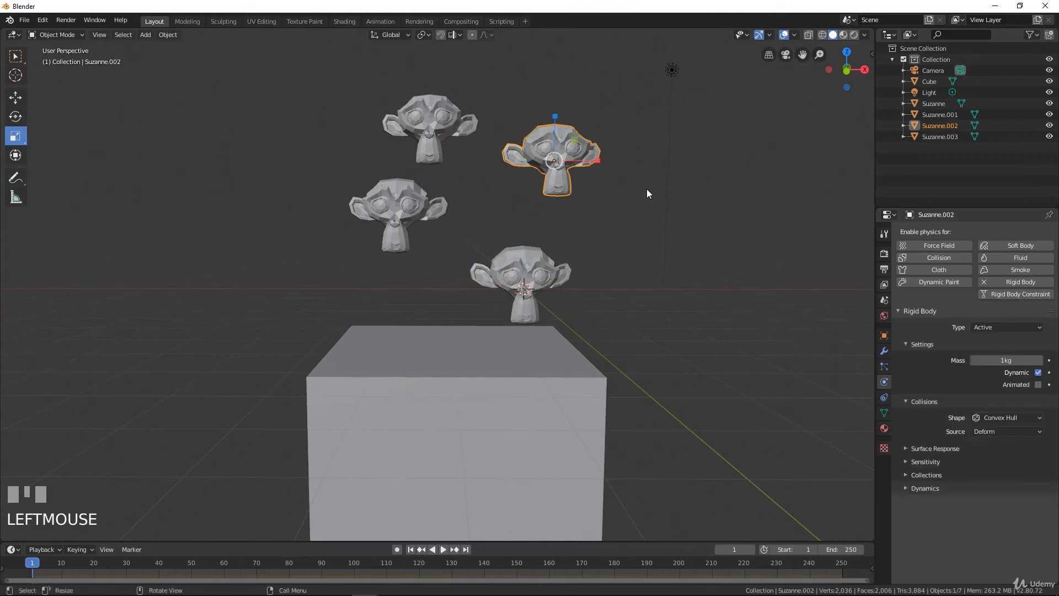
pyautogui.click(438, 119)
pyautogui.click(1032, 282)
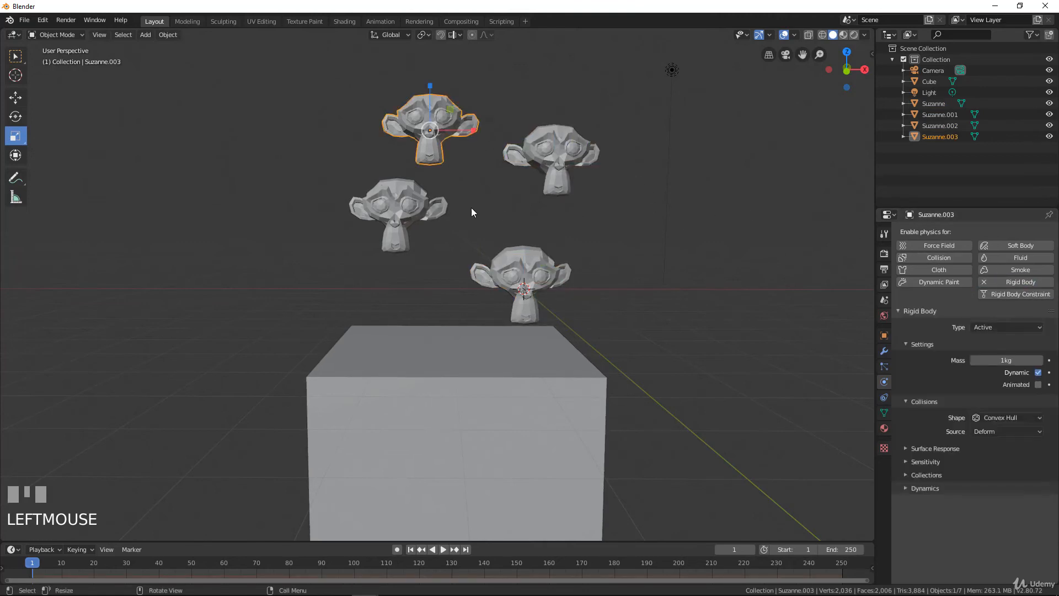
pyautogui.click(396, 210)
pyautogui.click(997, 282)
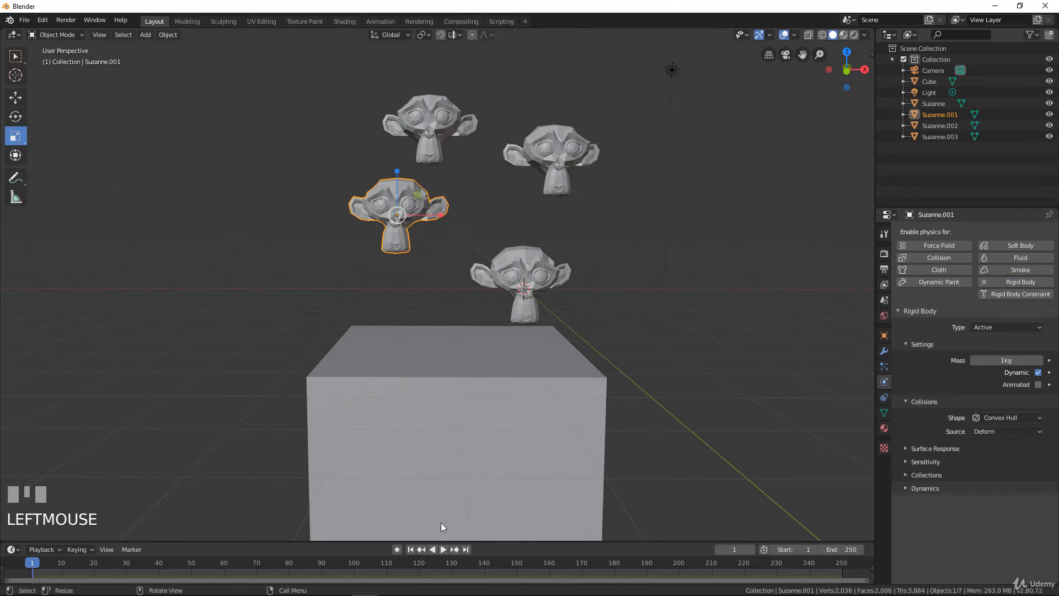
# Step: Play the rigid body simulation of the monkeys falling onto the cube, then stop it and return to frame 1
pyautogui.click(443, 549)
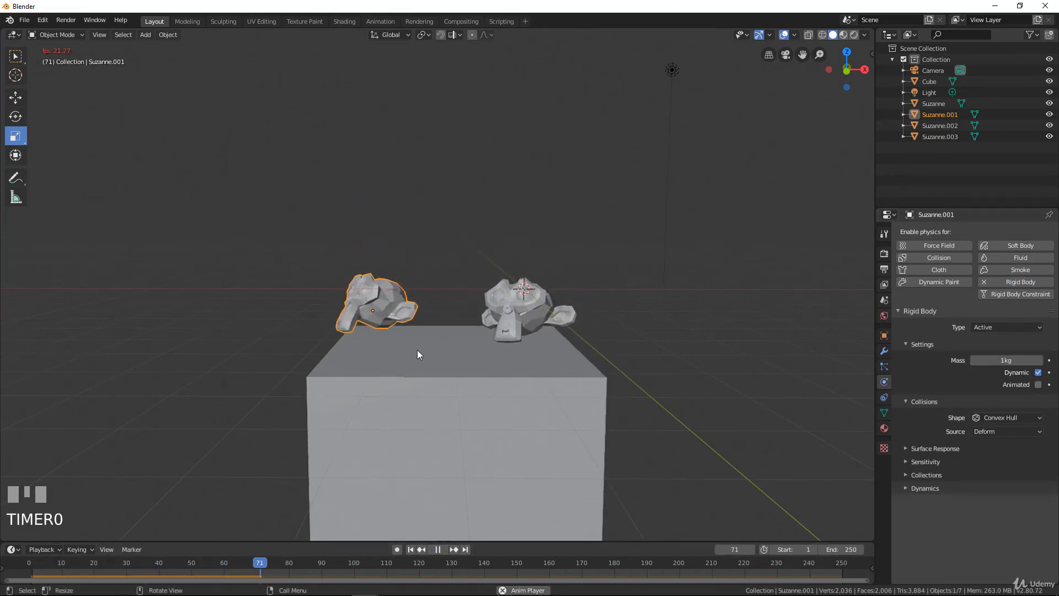
pyautogui.click(443, 550)
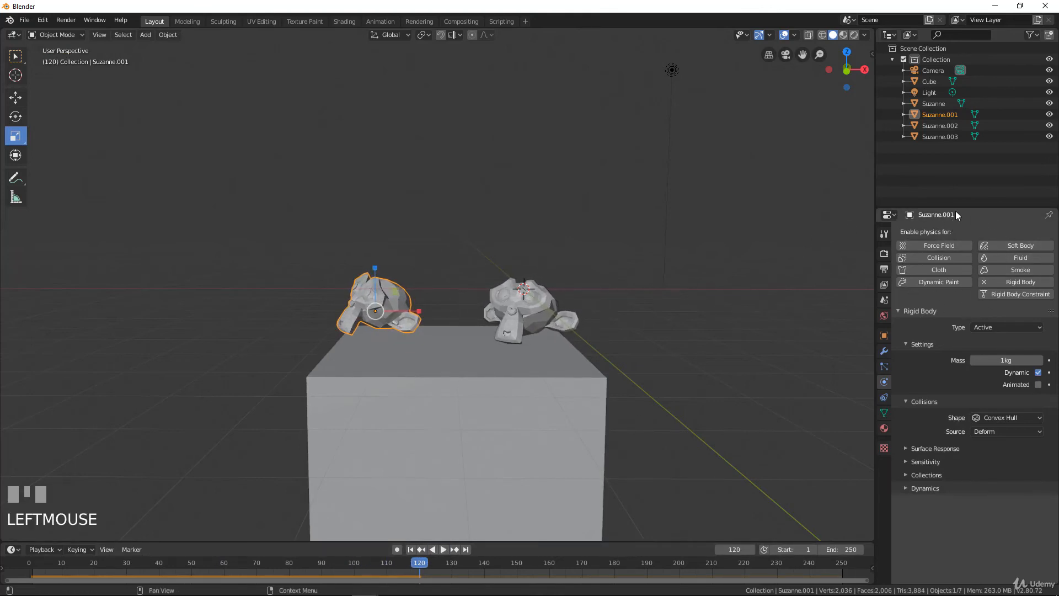
pyautogui.click(412, 549)
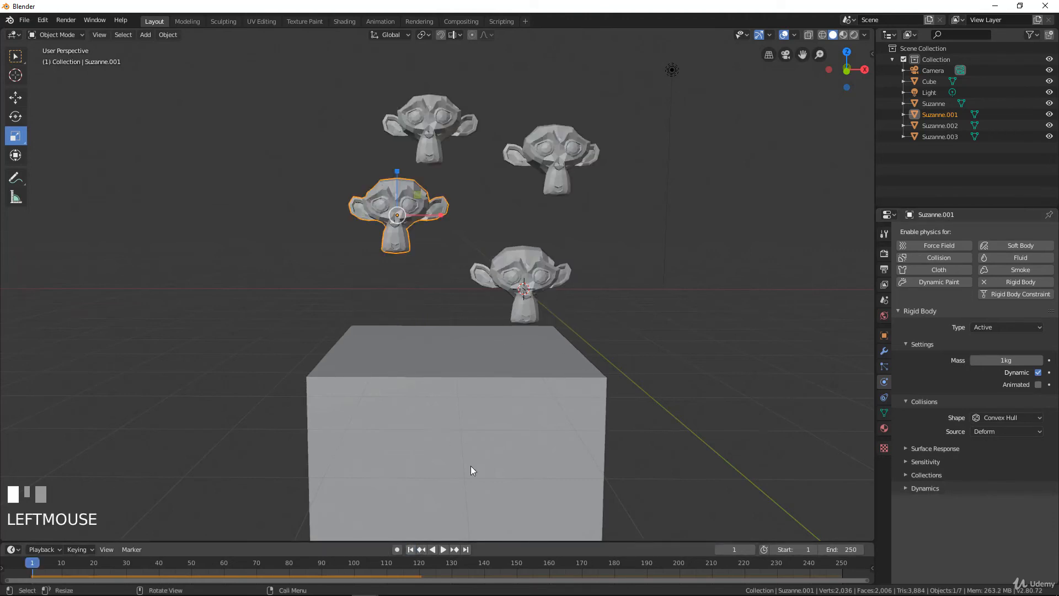
pyautogui.scroll(-6, 525, 259)
pyautogui.scroll(4, 522, 270)
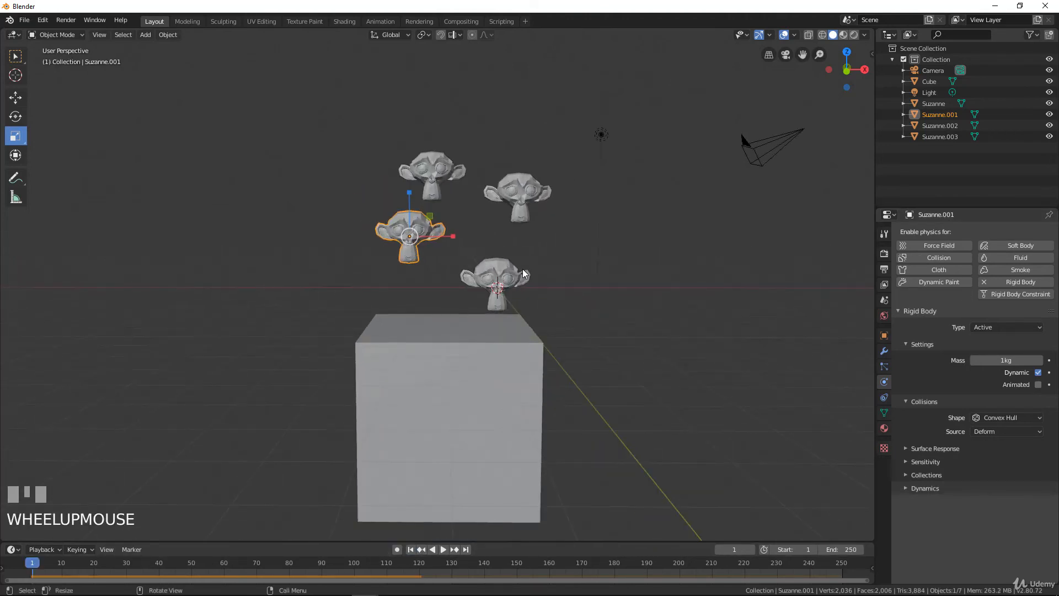
# Step: Undo the rigid body setup, the platform cube and the monkey copies, back to the single original monkey
pyautogui.hotkey('ctrl', 'z')
pyautogui.hotkey('ctrl', 'z')
pyautogui.hotkey('ctrl', 'z')
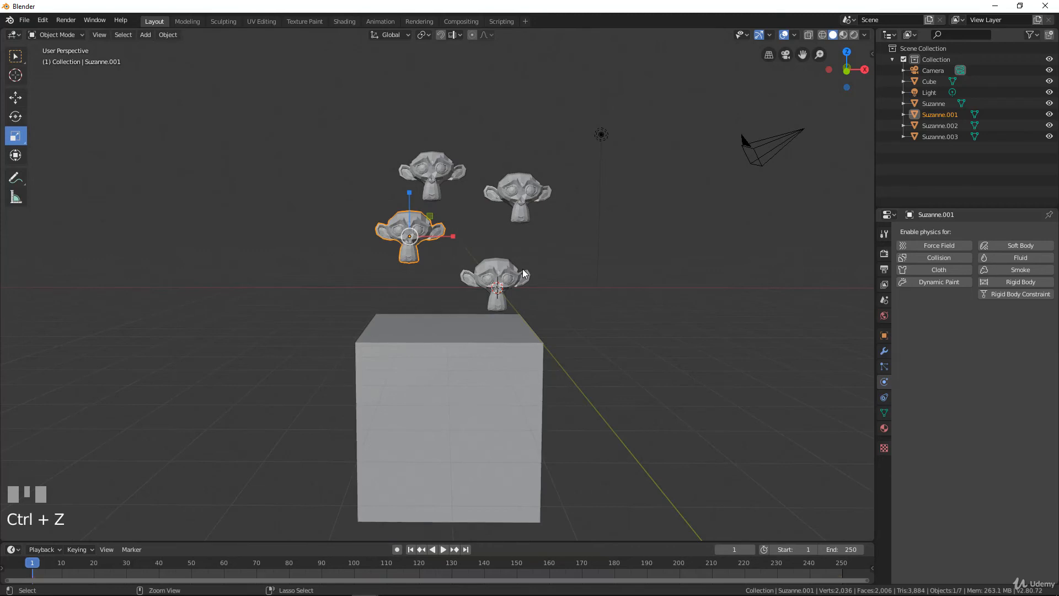
pyautogui.hotkey('ctrl', 'z')
pyautogui.hotkey('ctrl', 'z')
pyautogui.hotkey('ctrl', 'z')
pyautogui.hotkey('ctrl', 'z')
pyautogui.hotkey('ctrl', 'z')
pyautogui.hotkey('ctrl', 'z')
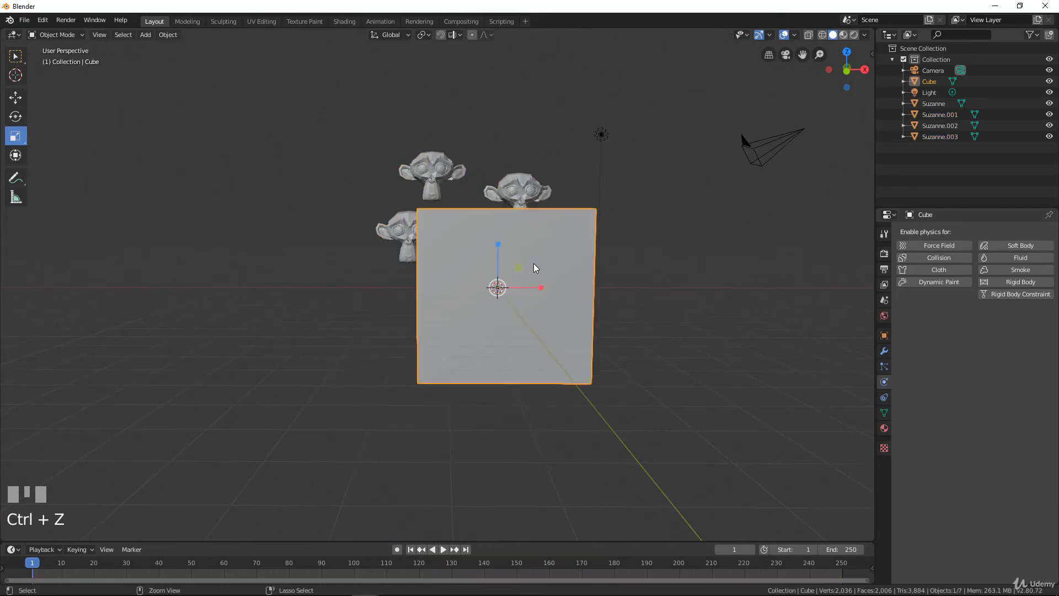
pyautogui.hotkey('ctrl', 'z')
pyautogui.hotkey('ctrl', 'z')
pyautogui.hotkey('ctrl', 'z')
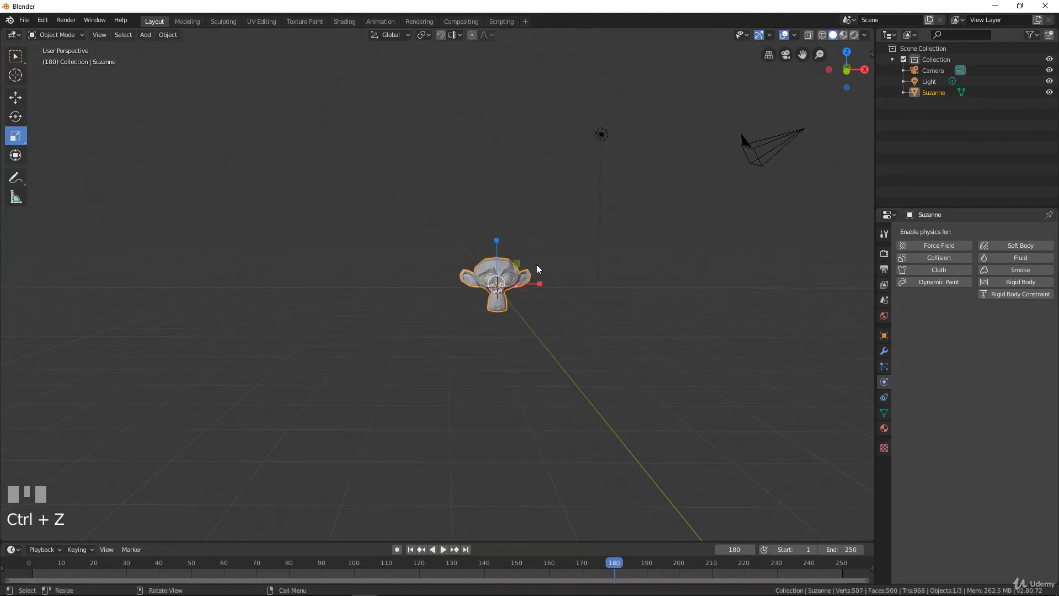
# Step: Return the timeline from the simulation test to frame 1
pyautogui.moveTo(537, 268); pyautogui.dragTo(550, 326, button='middle')
pyautogui.scroll(2, 550, 326)
pyautogui.click(32, 569)
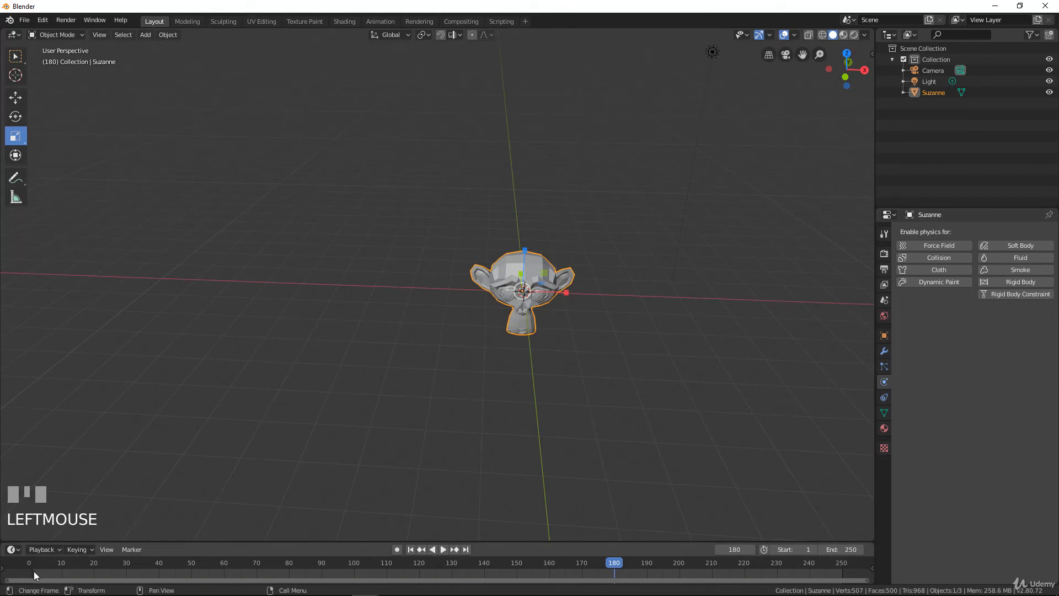
pyautogui.click(34, 571)
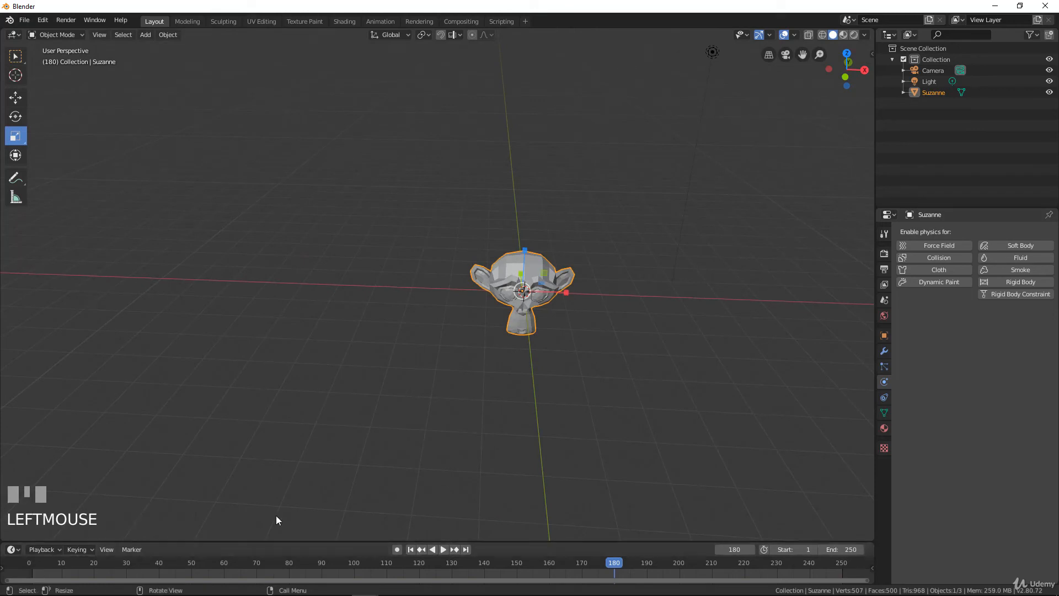
pyautogui.click(33, 565)
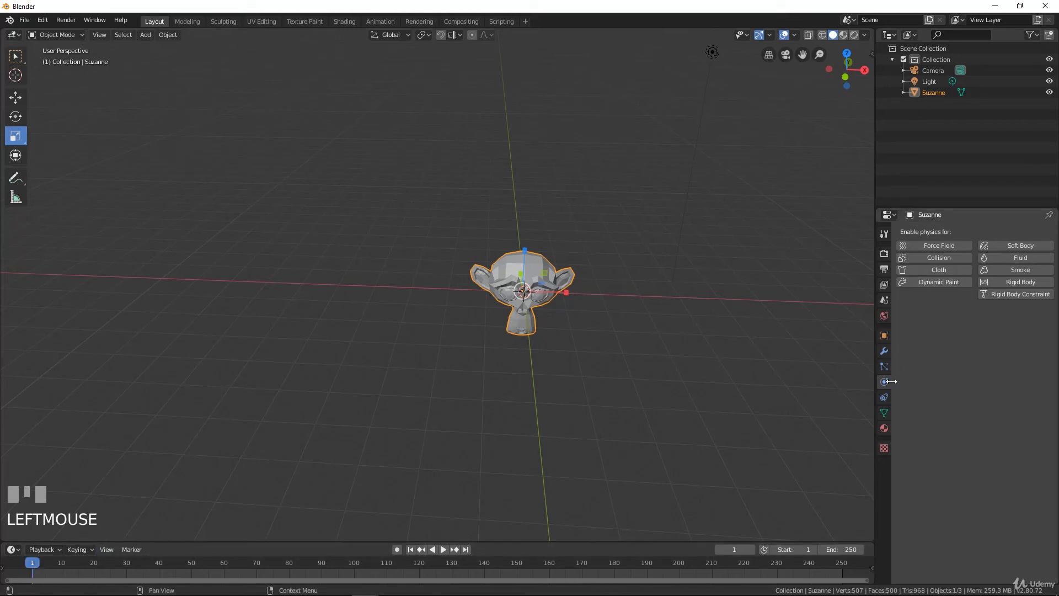
# Step: Show the monkey's object constraint properties and list the available constraint types
pyautogui.click(884, 398)
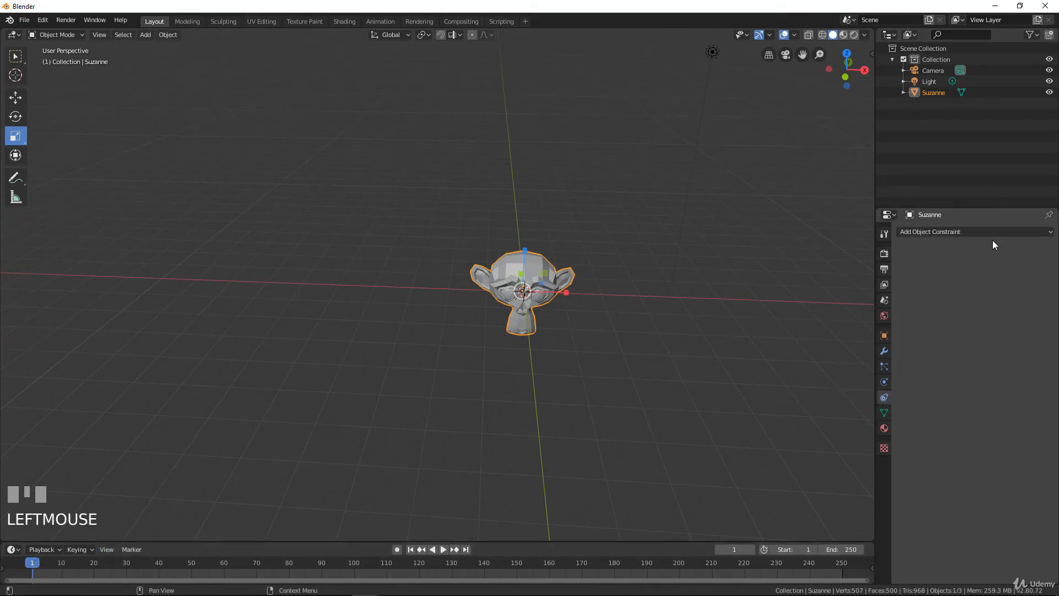
pyautogui.scroll(3, 634, 343)
pyautogui.scroll(-2, 635, 343)
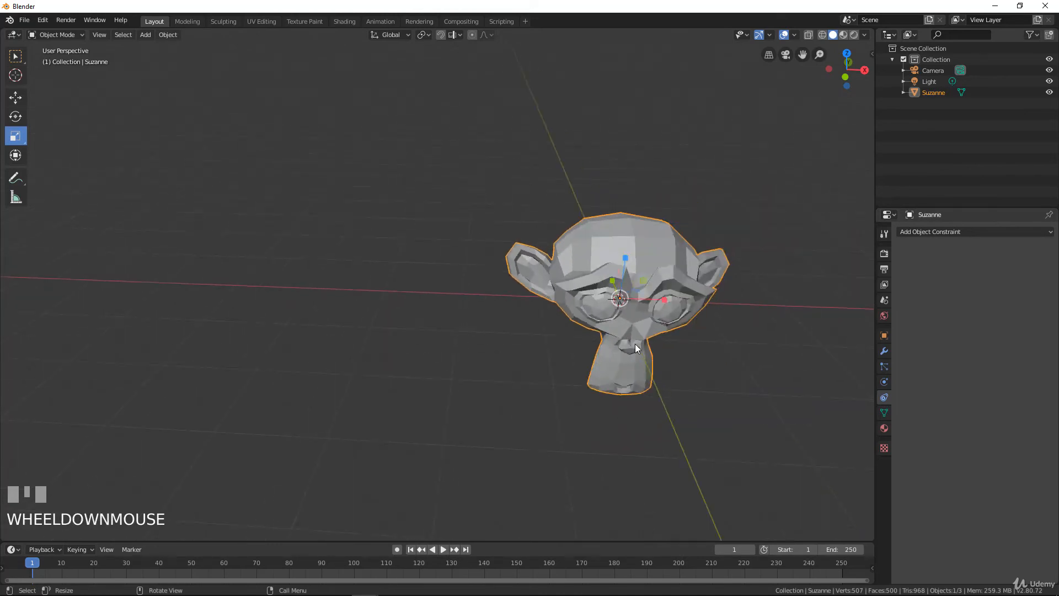
pyautogui.keyDown('shift'); pyautogui.moveTo(634, 343); pyautogui.dragTo(538, 293, button='middle'); pyautogui.keyUp('shift')
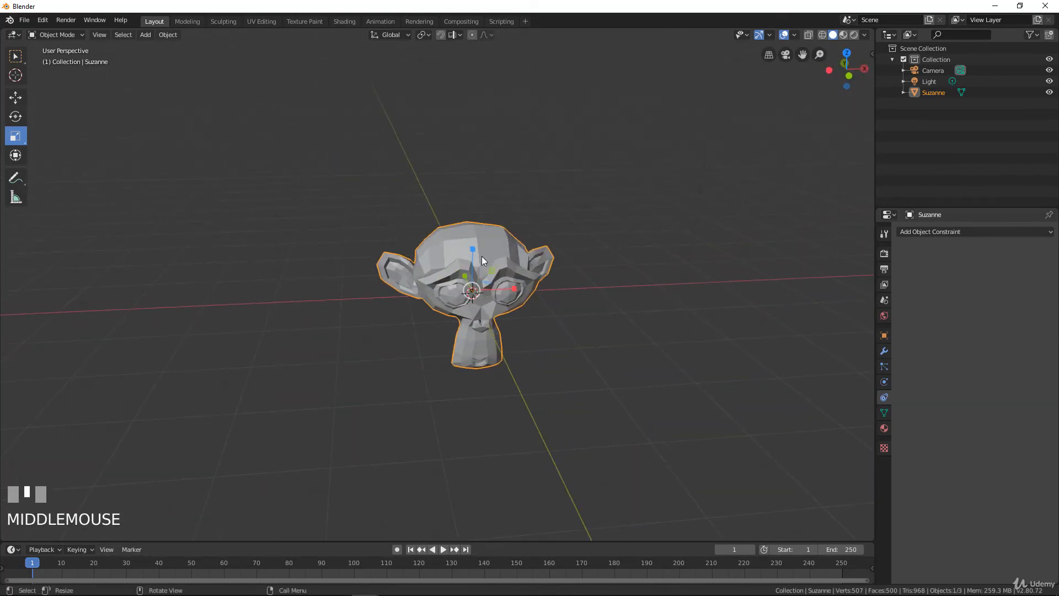
pyautogui.click(1002, 231)
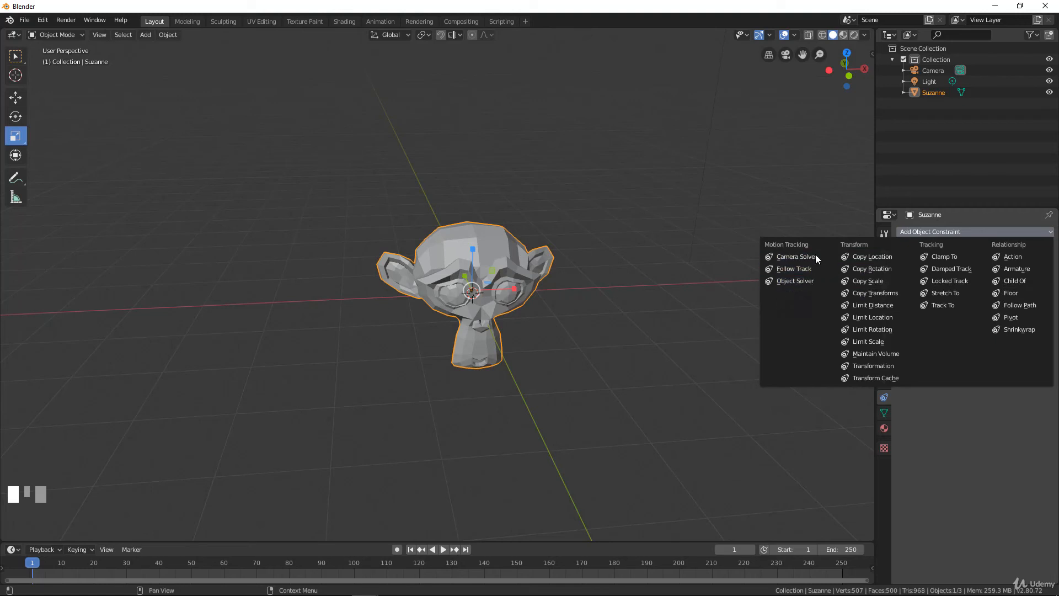
# Step: Show the monkey's mesh data properties and compare them with the light's data properties
pyautogui.click(885, 414)
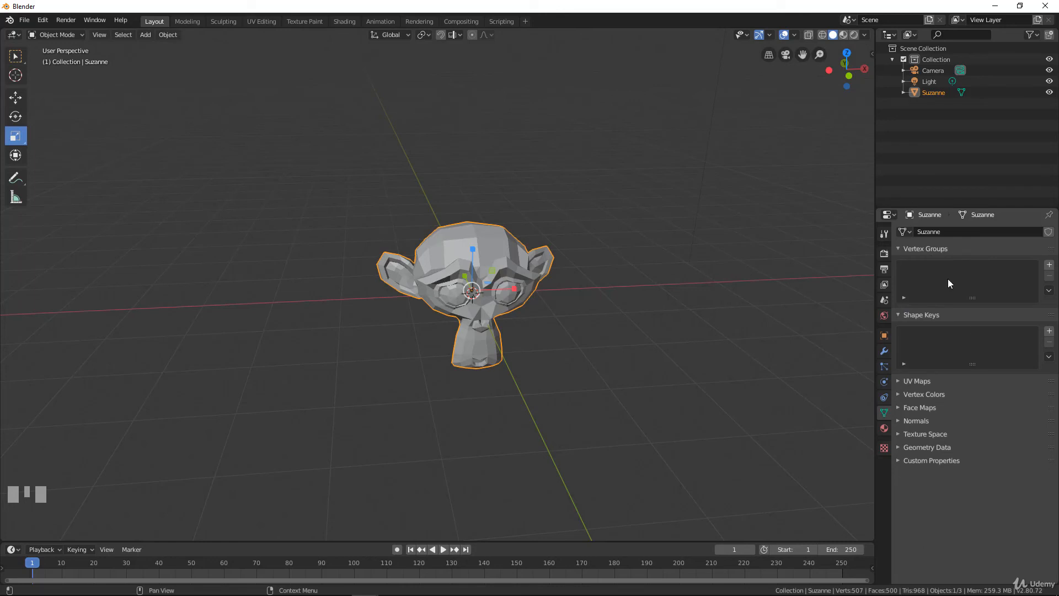
pyautogui.scroll(-3, 559, 289)
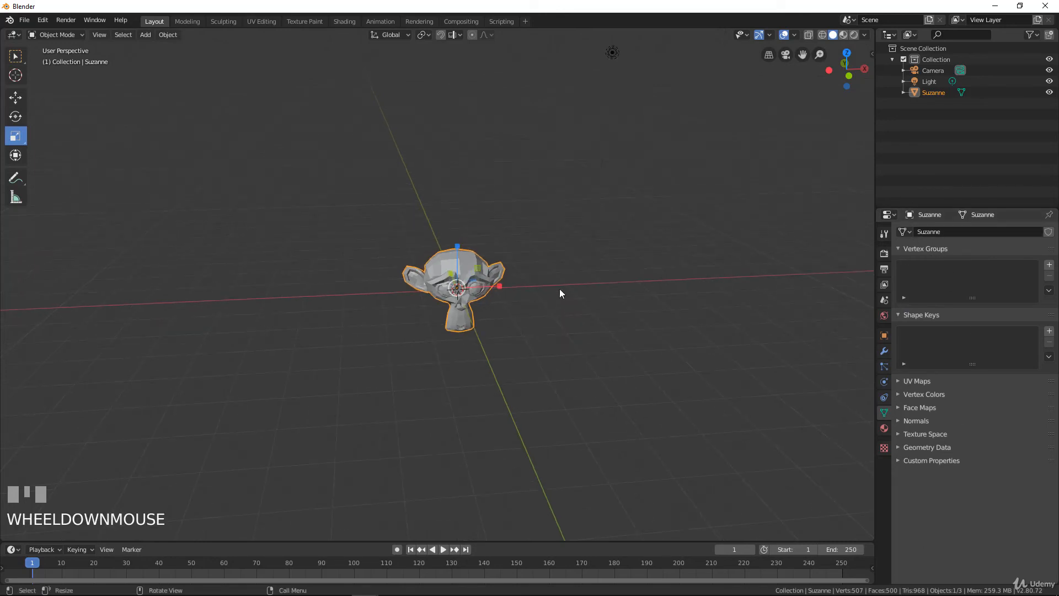
pyautogui.click(613, 53)
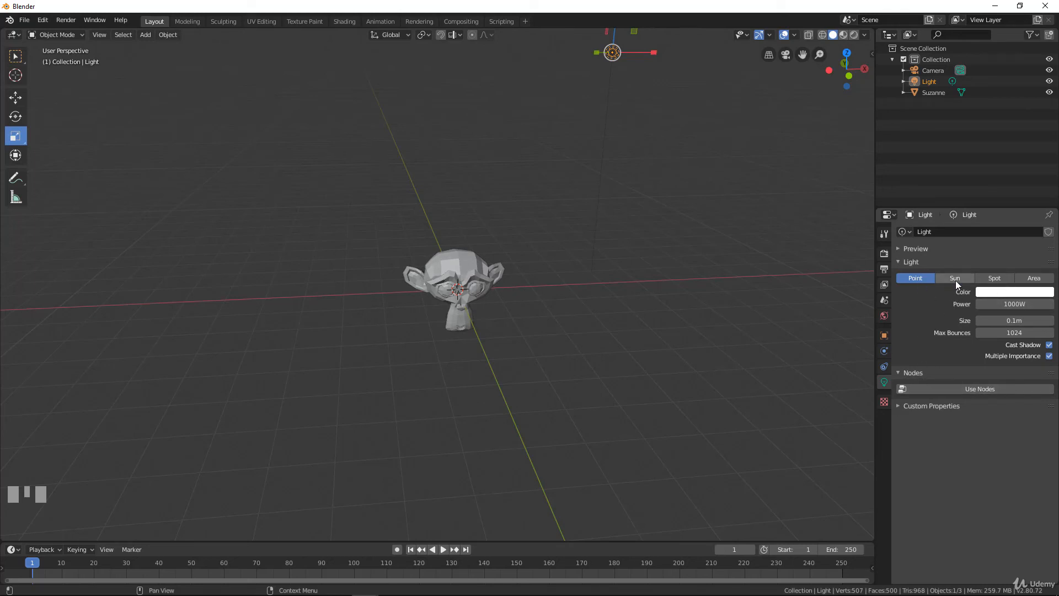
# Step: Select the camera and examine its data properties, including the lens unit options
pyautogui.scroll(-3, 608, 230)
pyautogui.moveTo(608, 230); pyautogui.dragTo(703, 190, button='middle')
pyautogui.click(673, 198)
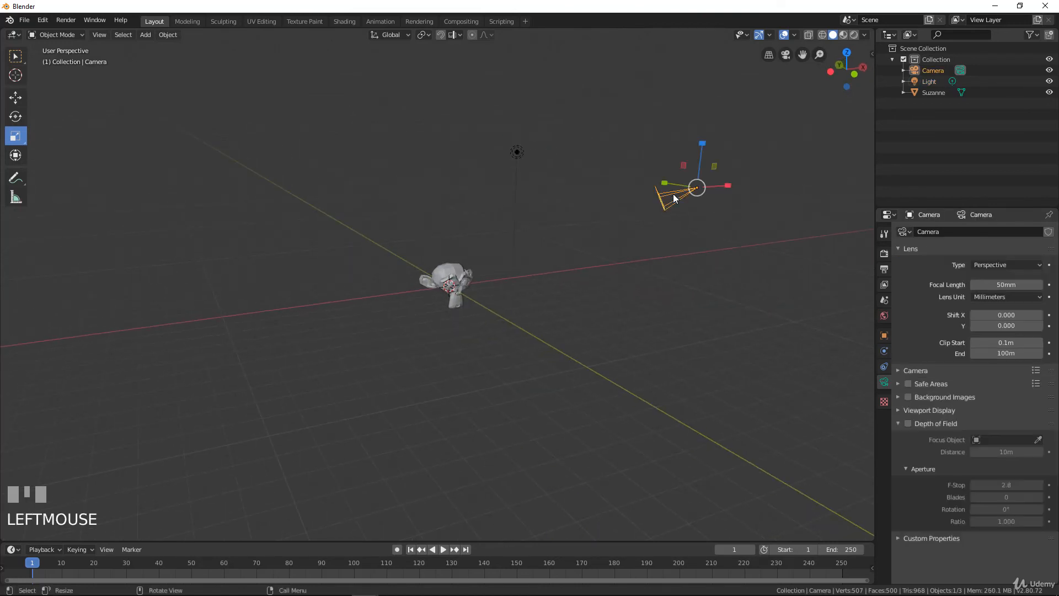
pyautogui.scroll(1, 741, 194)
pyautogui.moveTo(742, 195)
pyautogui.mouseDown(button='middle')
pyautogui.moveTo(686, 194)
pyautogui.moveTo(726, 201)
pyautogui.mouseUp(button='middle')
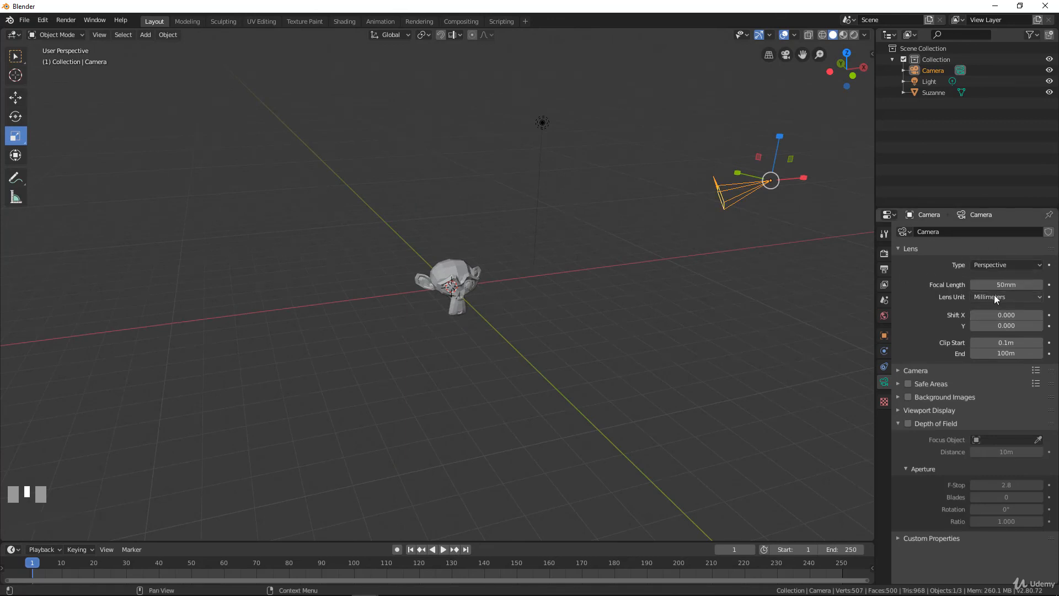
pyautogui.click(1011, 303)
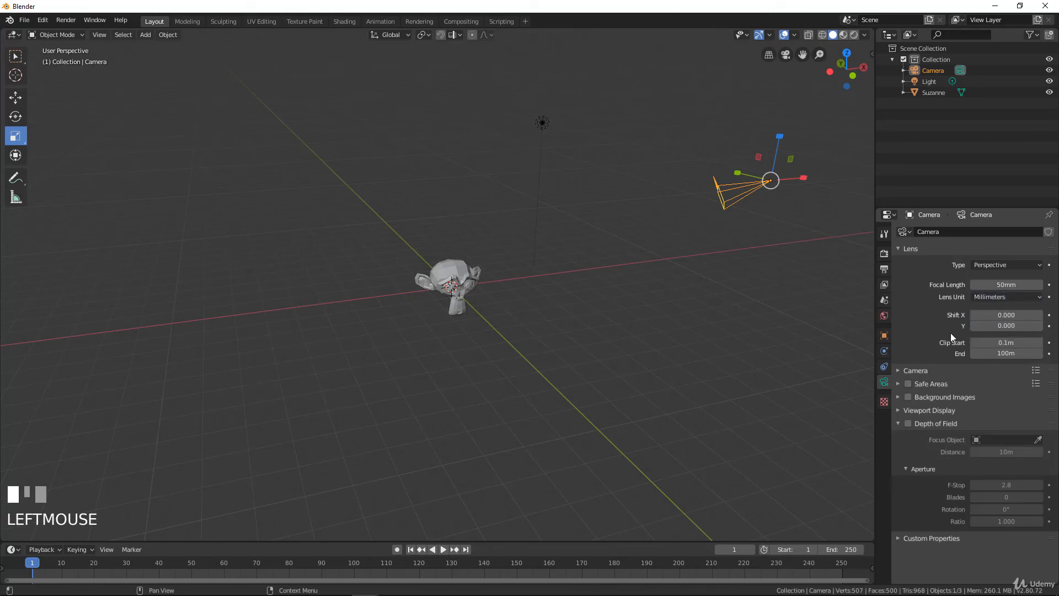
pyautogui.moveTo(698, 184); pyautogui.dragTo(538, 230, button='middle')
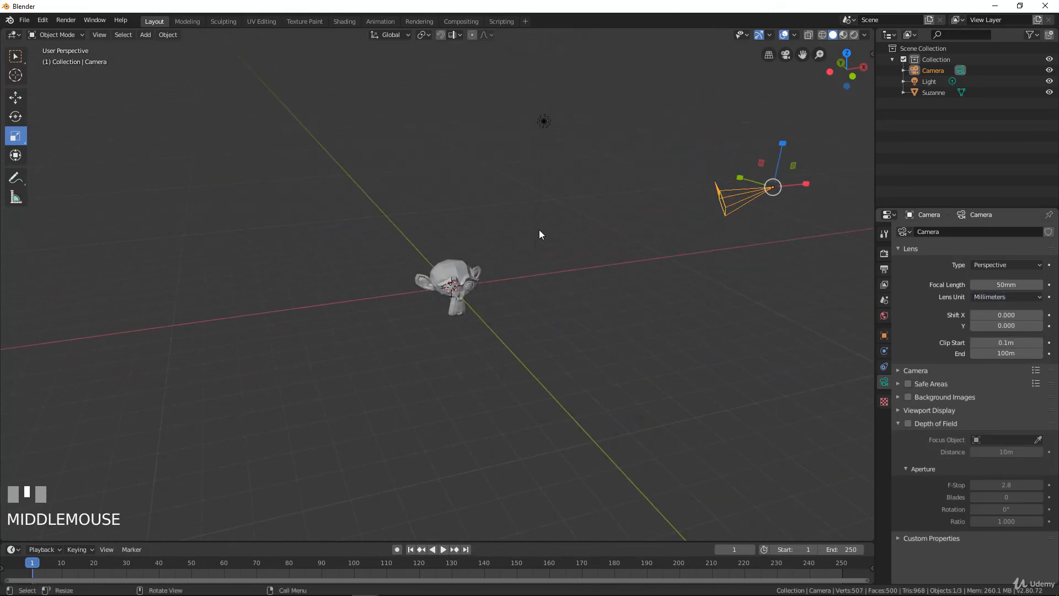
pyautogui.scroll(-1, 511, 246)
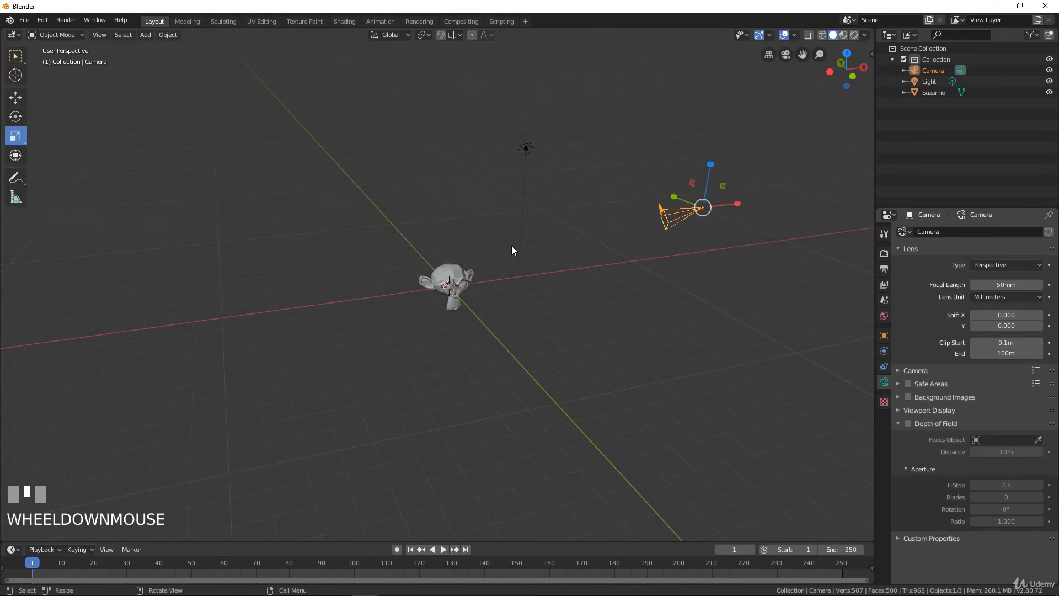
pyautogui.scroll(1, 513, 243)
# Step: Add a Bezier circle curve and move it away from the monkey, to the camera's side
pyautogui.hotkey('shift', 'a')
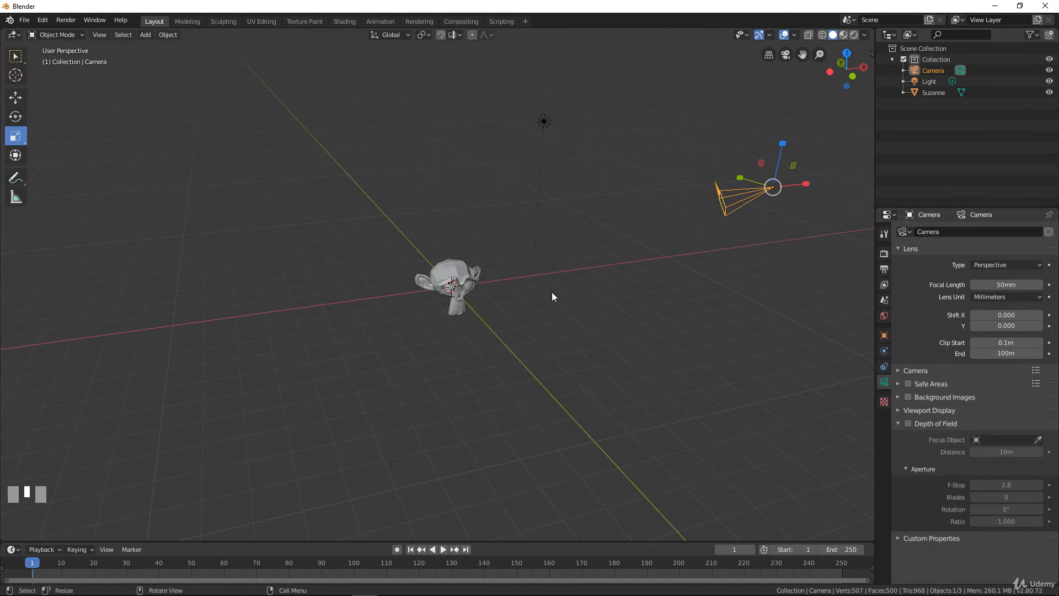
pyautogui.hotkey('shift', 'a')
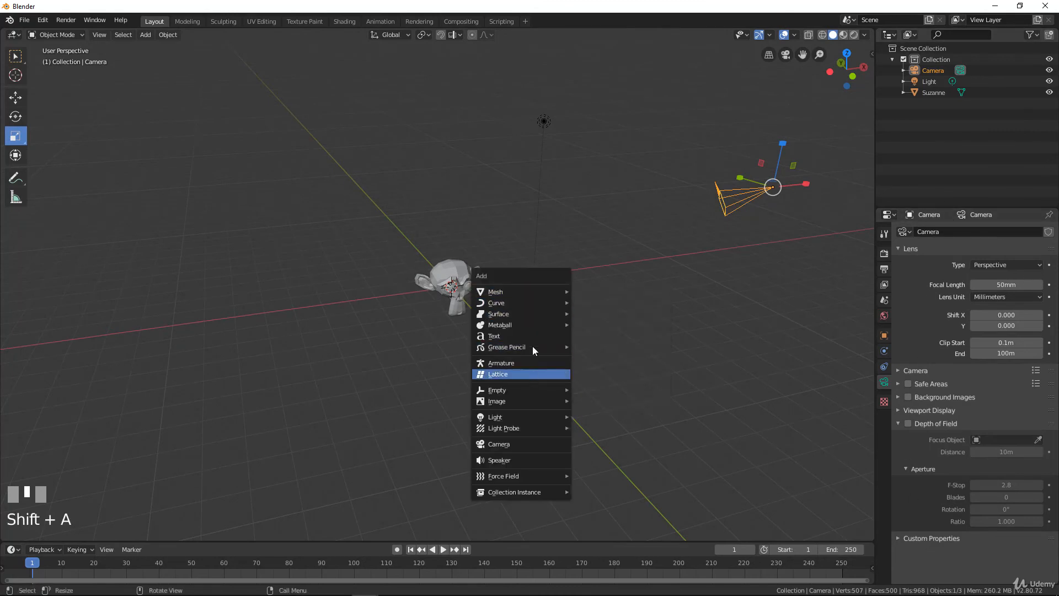
pyautogui.moveTo(533, 303)
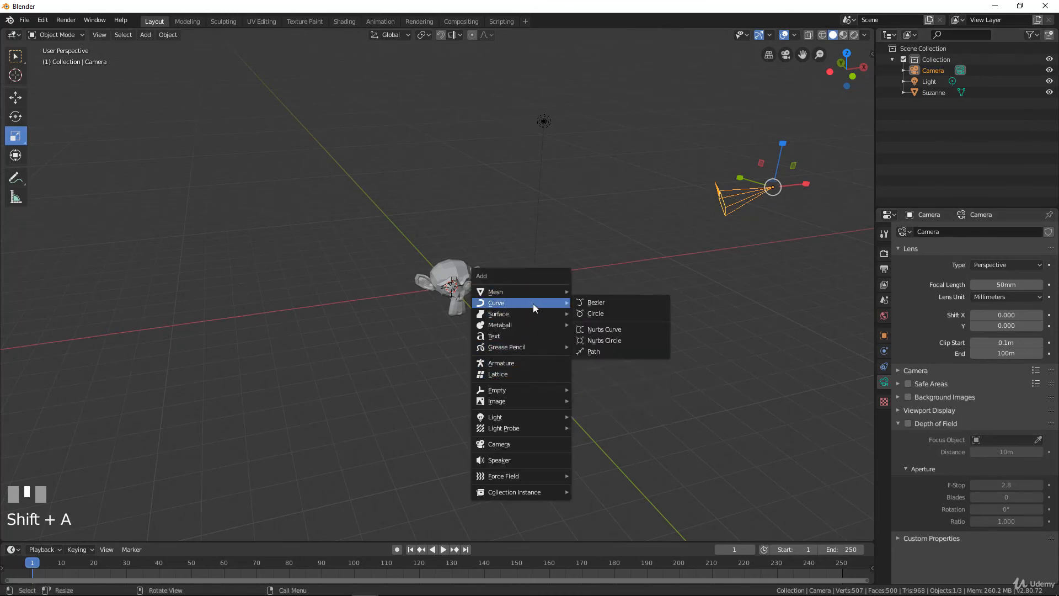
pyautogui.click(599, 314)
pyautogui.press('g')
pyautogui.click(667, 315)
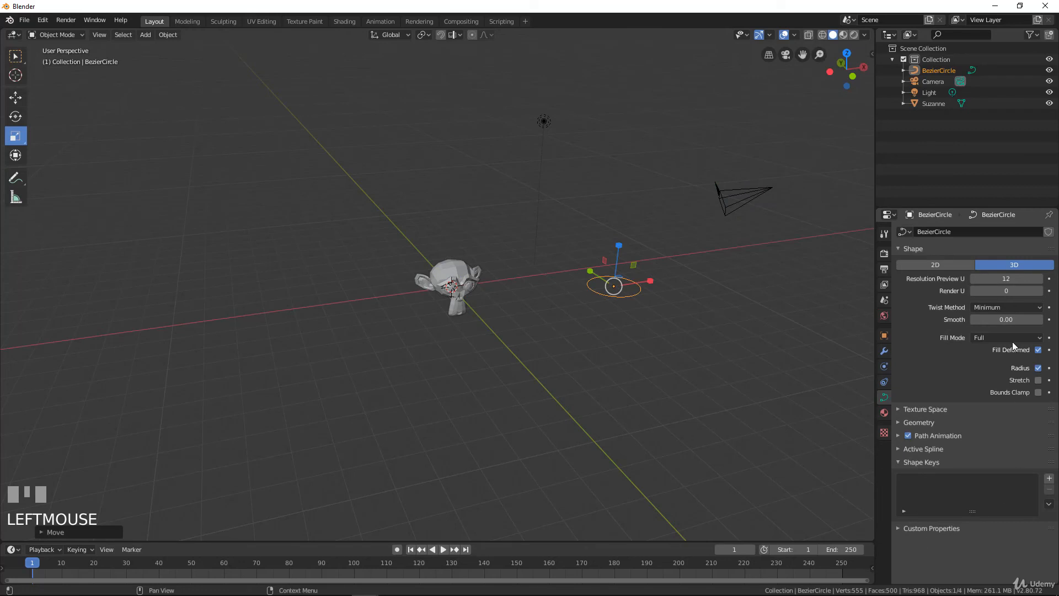
# Step: Compare the data properties of the monkey mesh with those of the Bezier circle
pyautogui.click(460, 273)
pyautogui.click(641, 289)
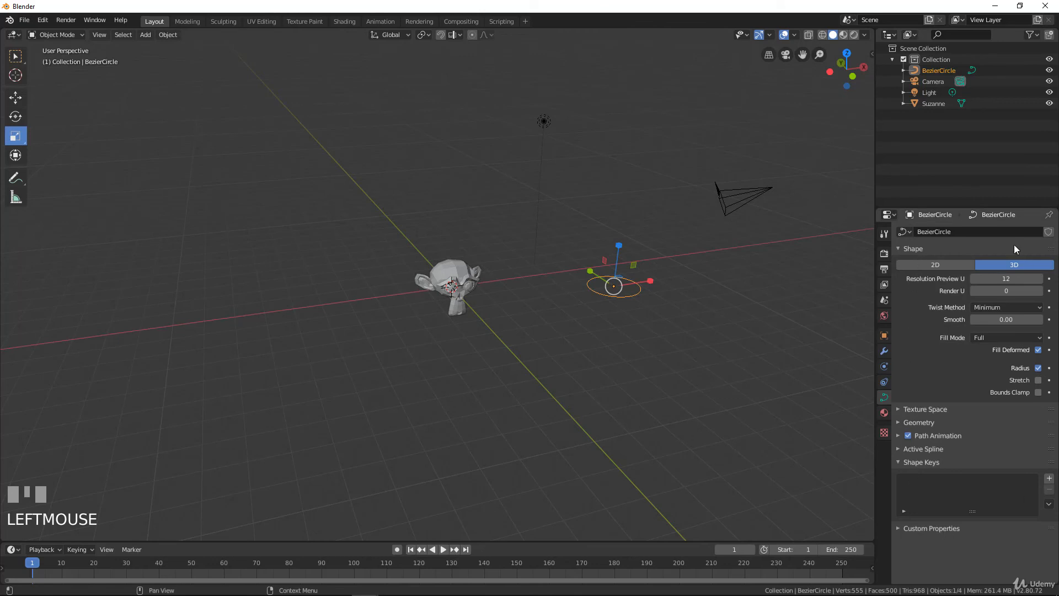
pyautogui.click(423, 270)
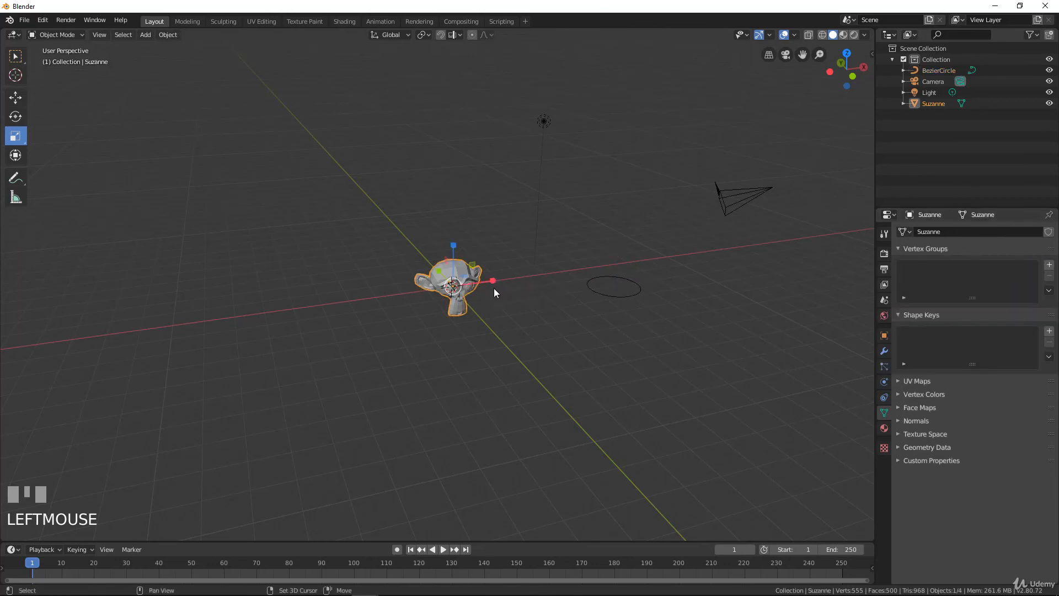
# Step: Add a cube and move it about 5.2 m to the side of the monkey opposite the circle
pyautogui.hotkey('shift', 'a')
pyautogui.moveTo(494, 289)
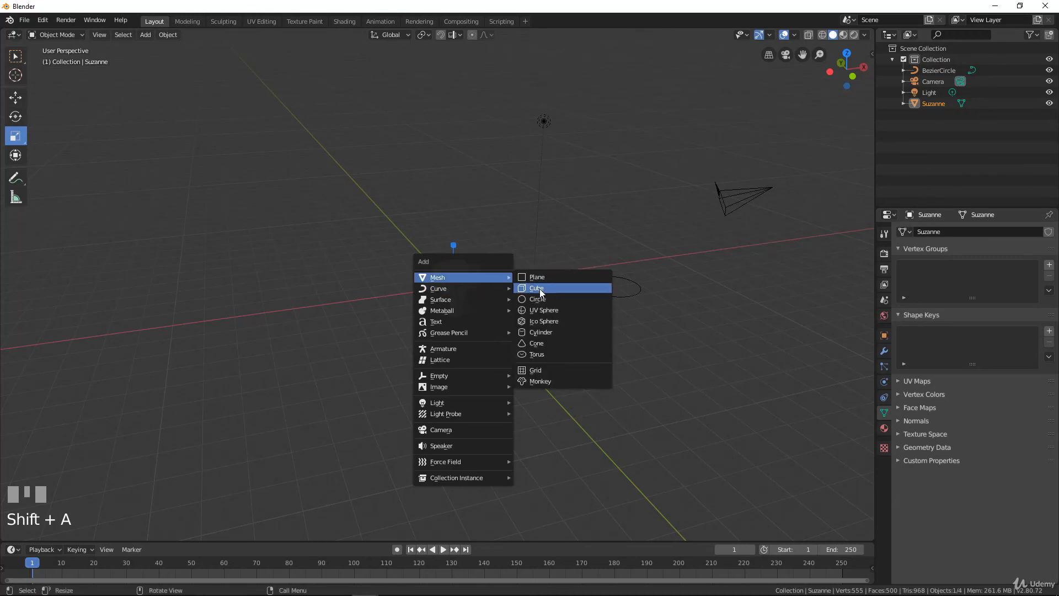
pyautogui.click(539, 290)
pyautogui.press('g')
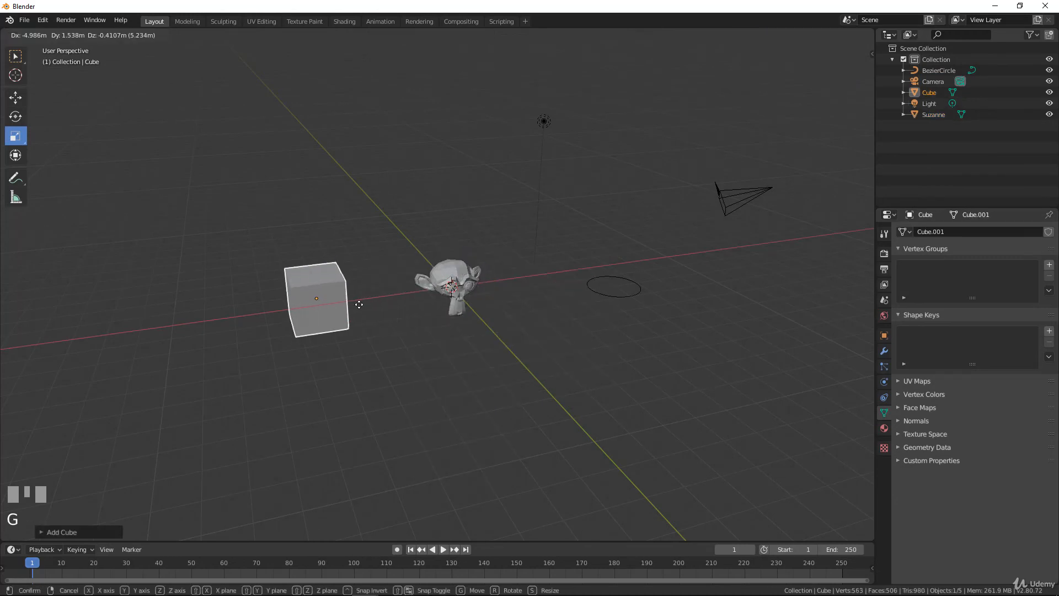
pyautogui.click(375, 306)
# Step: Compare the mesh data properties of the cube and the monkey, and examine the monkey up close
pyautogui.click(458, 282)
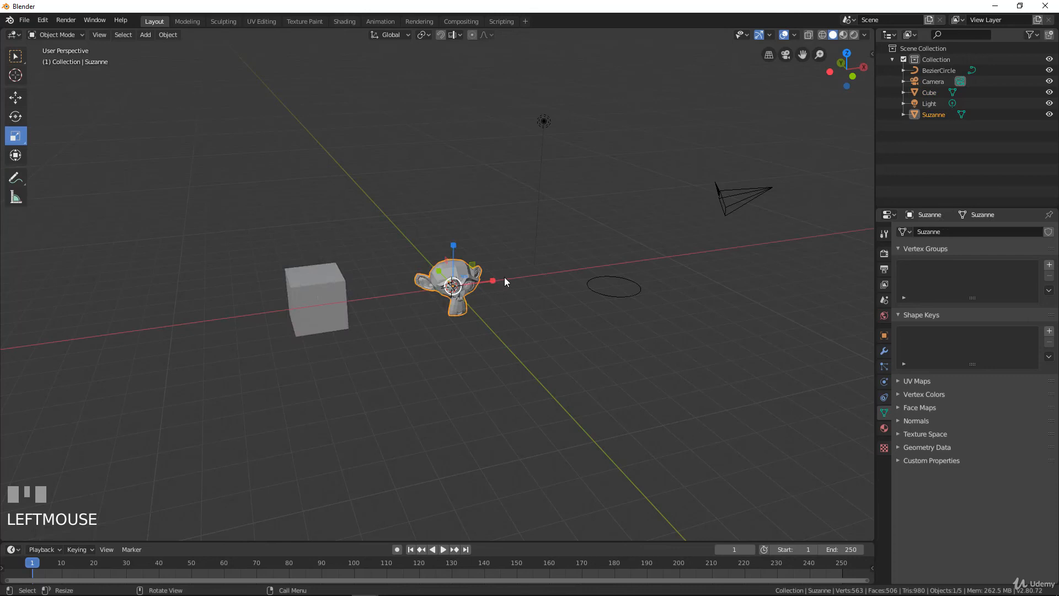
pyautogui.click(310, 280)
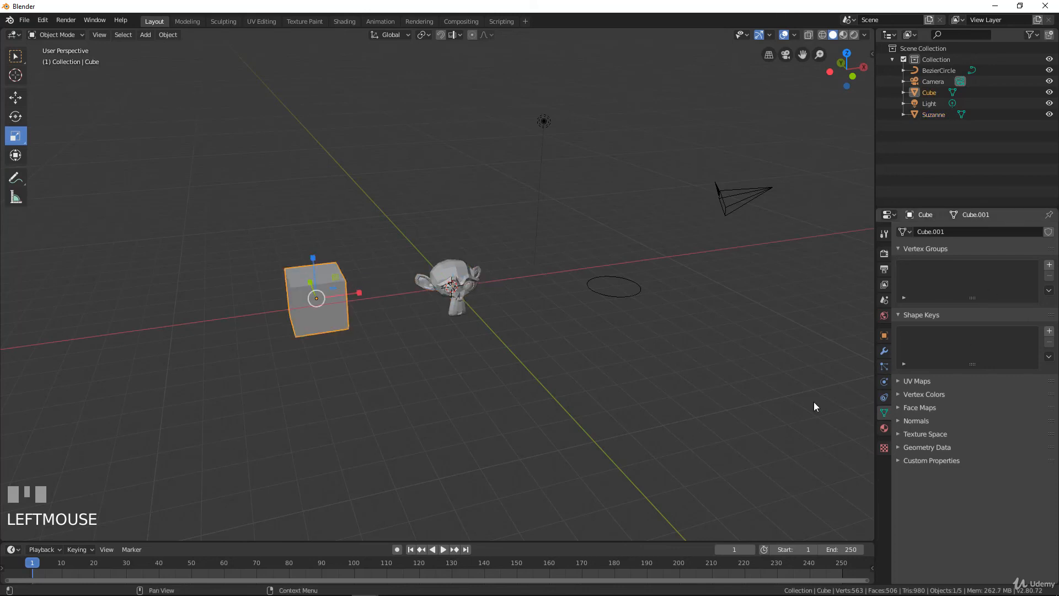
pyautogui.click(453, 272)
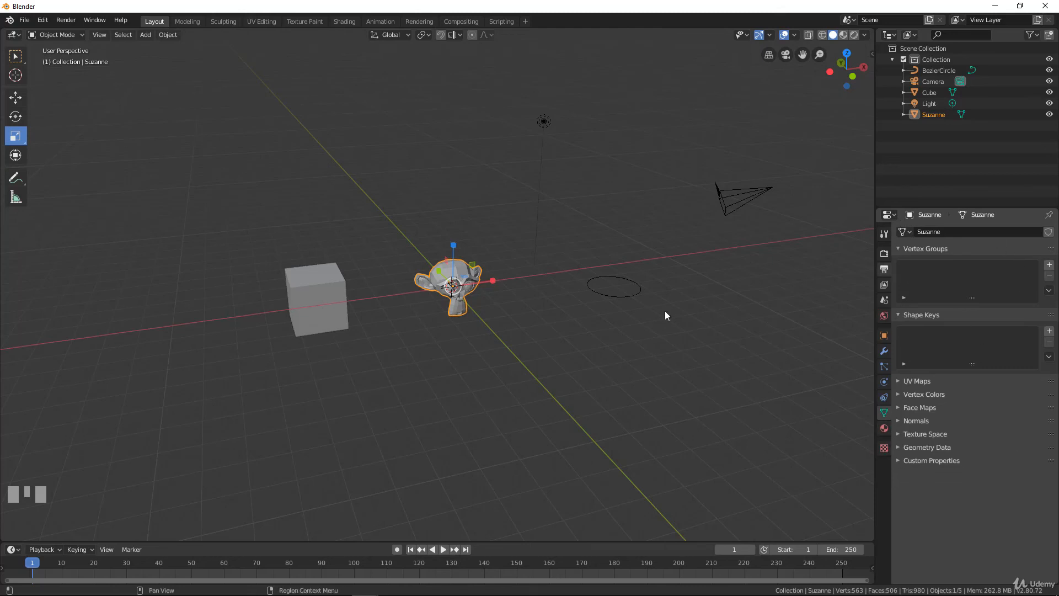
pyautogui.moveTo(461, 314)
pyautogui.mouseDown(button='middle')
pyautogui.moveTo(484, 313)
pyautogui.moveTo(476, 326)
pyautogui.mouseUp(button='middle')
pyautogui.scroll(3, 482, 317)
pyautogui.scroll(3, 537, 308)
pyautogui.scroll(-4, 537, 308)
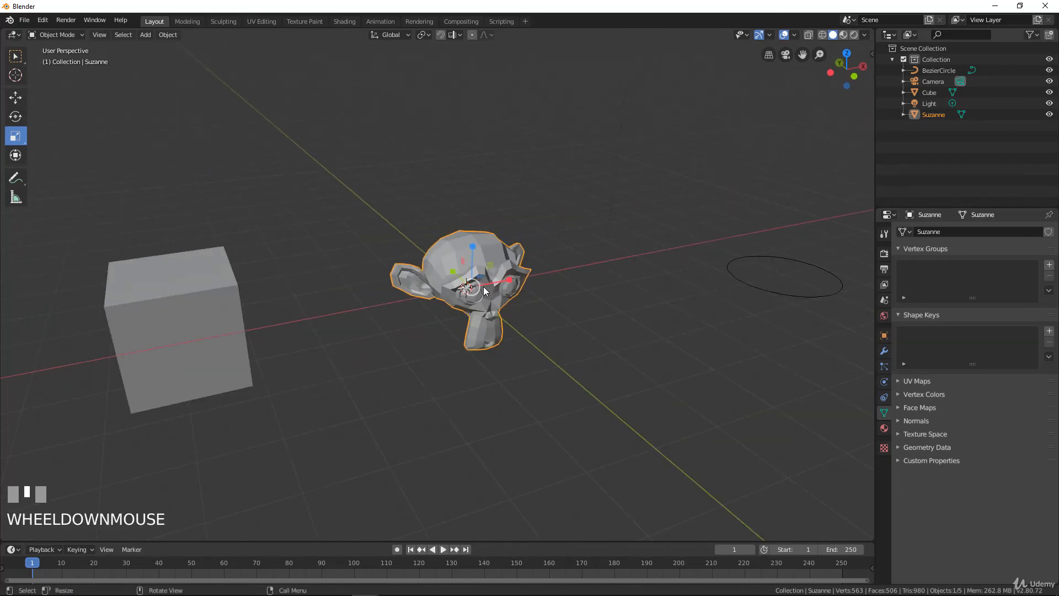
pyautogui.scroll(-2, 573, 231)
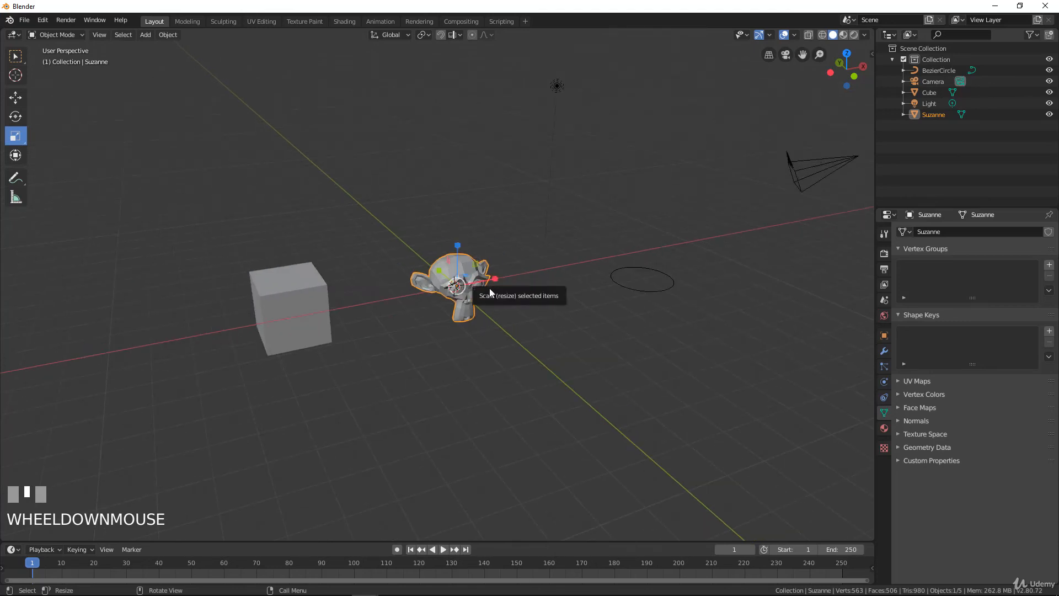
pyautogui.scroll(2, 486, 287)
# Step: Open the material properties and compare the material slots of the cube and the monkey
pyautogui.click(884, 428)
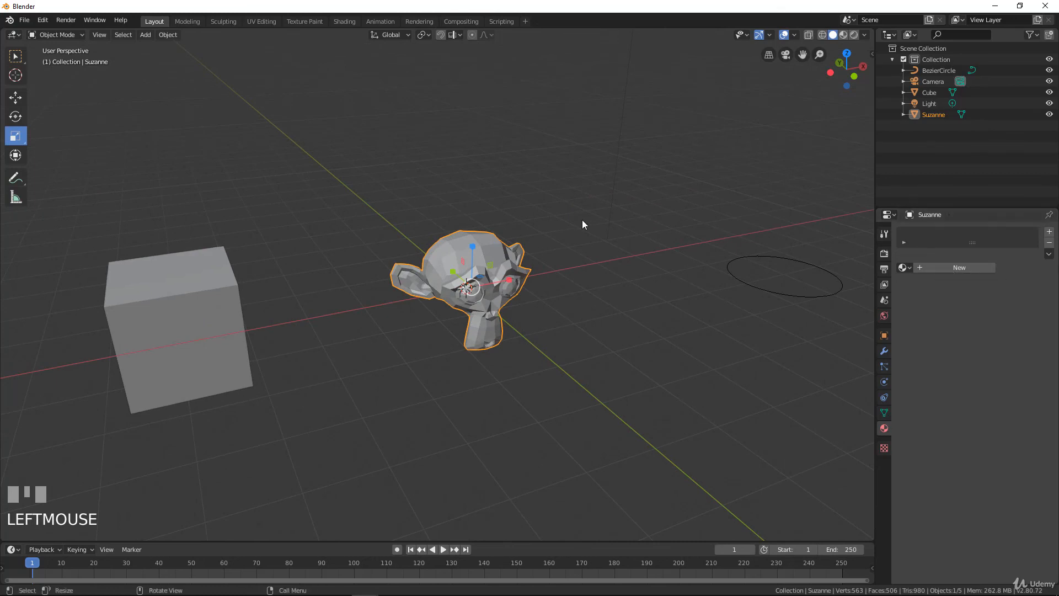
pyautogui.click(177, 278)
pyautogui.click(482, 242)
pyautogui.click(202, 296)
pyautogui.click(464, 259)
pyautogui.click(144, 286)
pyautogui.click(491, 257)
# Step: Give the monkey a new material with Roughness 0.167 and Specular 0.842, and preview it in Rendered viewport shading
pyautogui.click(943, 267)
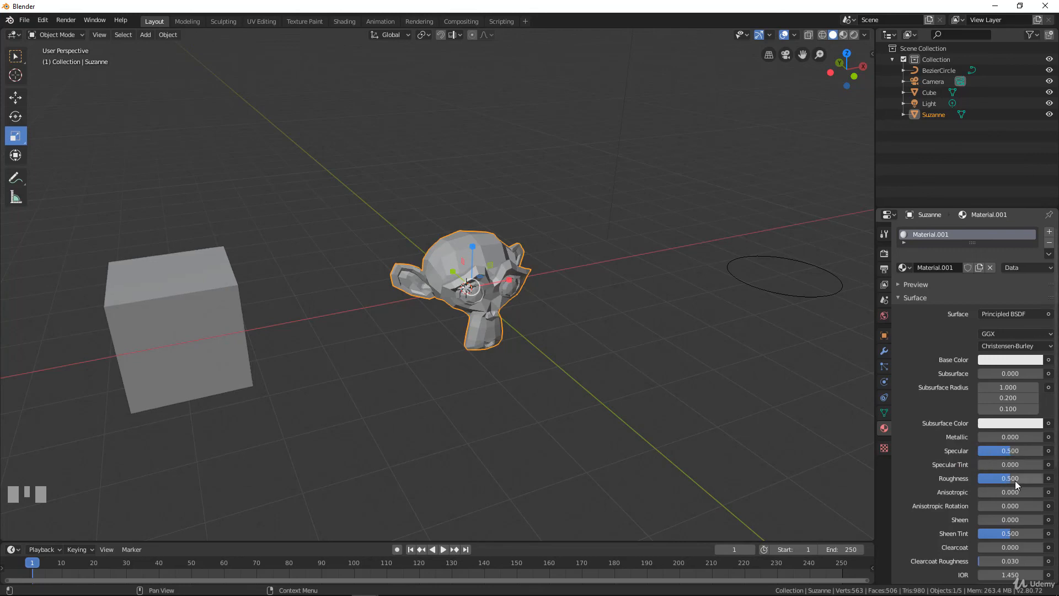
pyautogui.moveTo(1009, 476); pyautogui.dragTo(1032, 451)
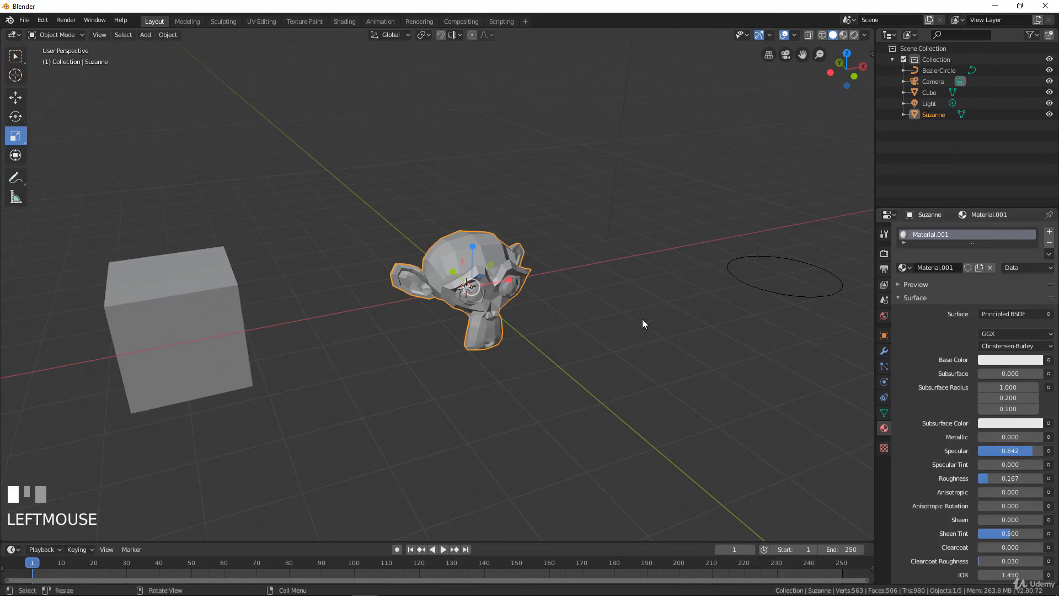
pyautogui.click(855, 35)
pyautogui.scroll(5, 525, 286)
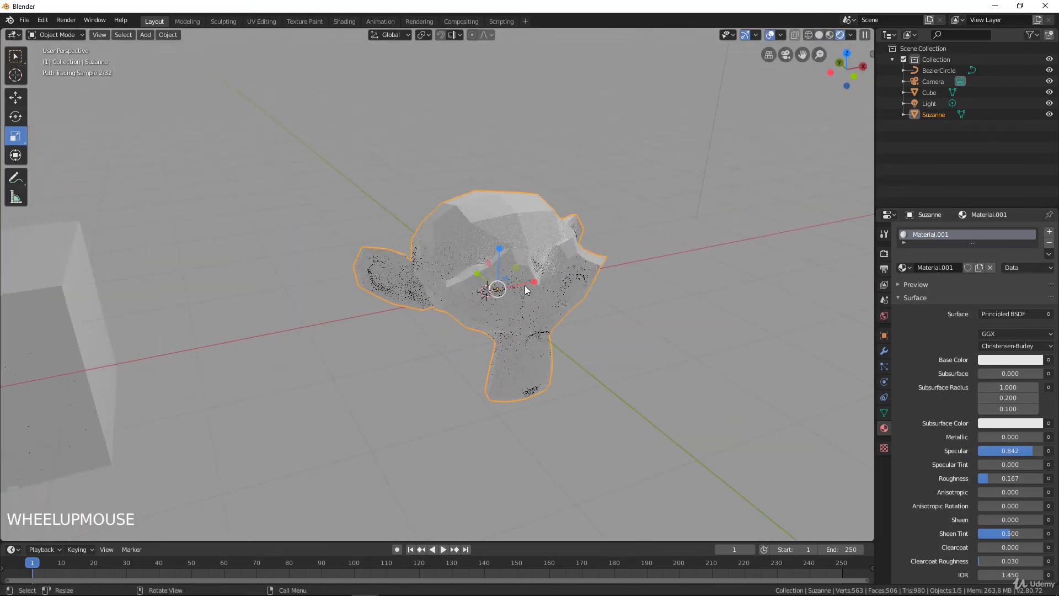
# Step: Set the monkey material's Metallic to 1.000 and examine the effect in the rendered viewport
pyautogui.scroll(-5, 541, 227)
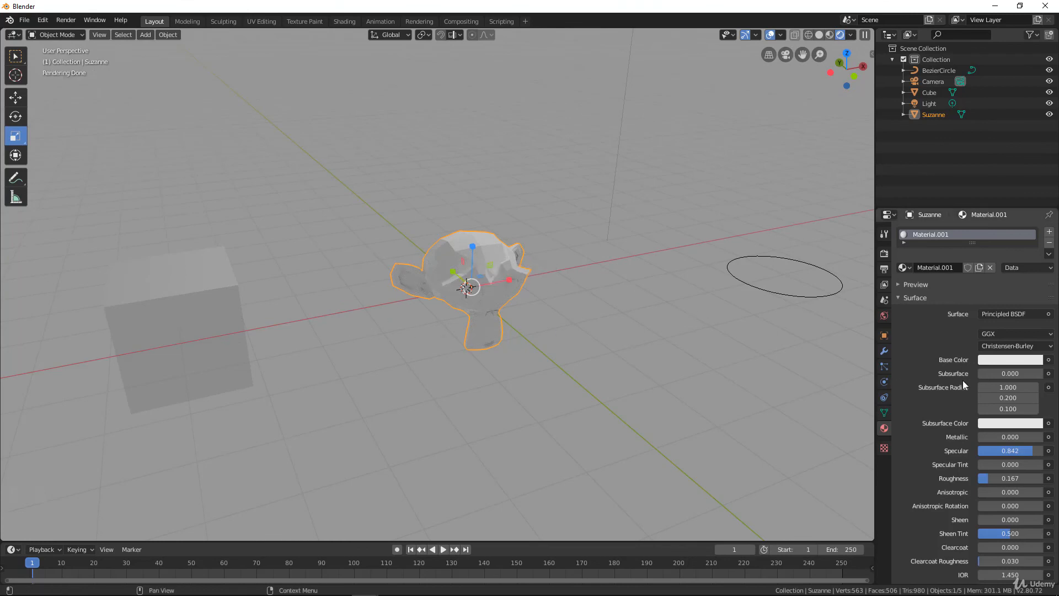
pyautogui.moveTo(989, 436); pyautogui.dragTo(1040, 436)
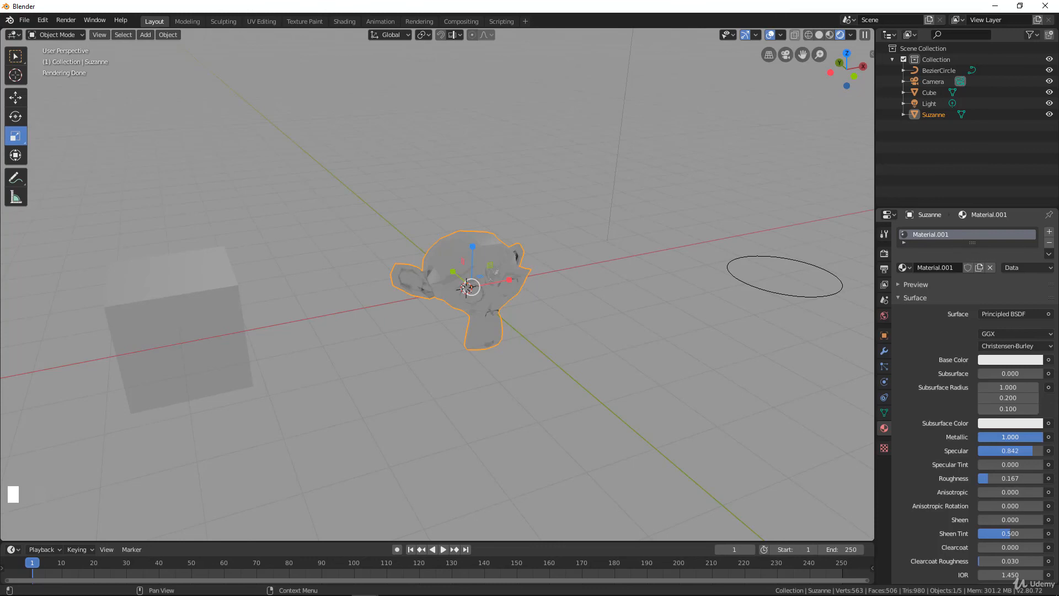
pyautogui.scroll(-4, 432, 247)
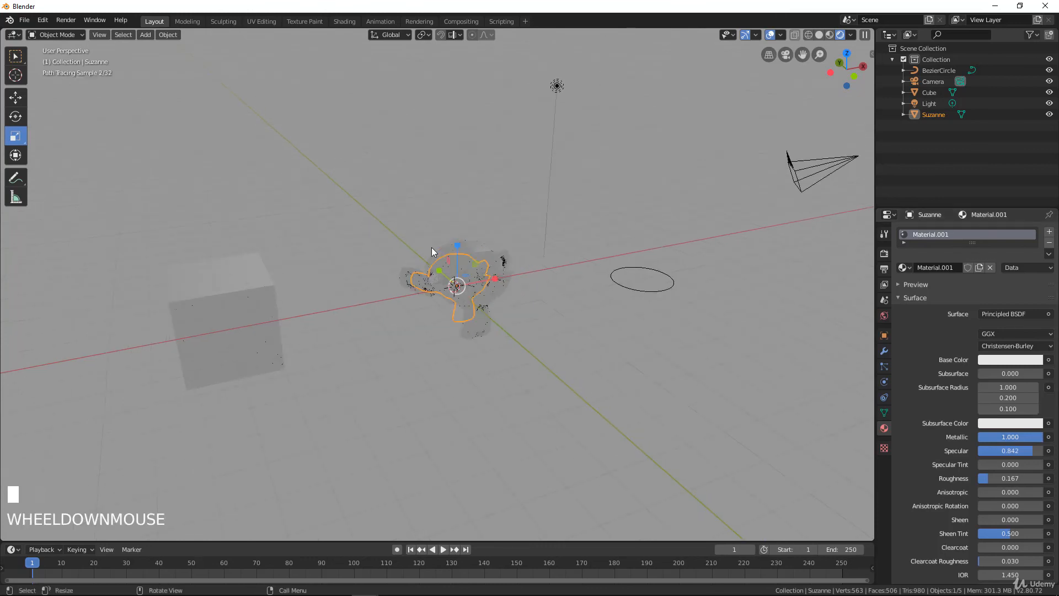
pyautogui.scroll(4, 468, 249)
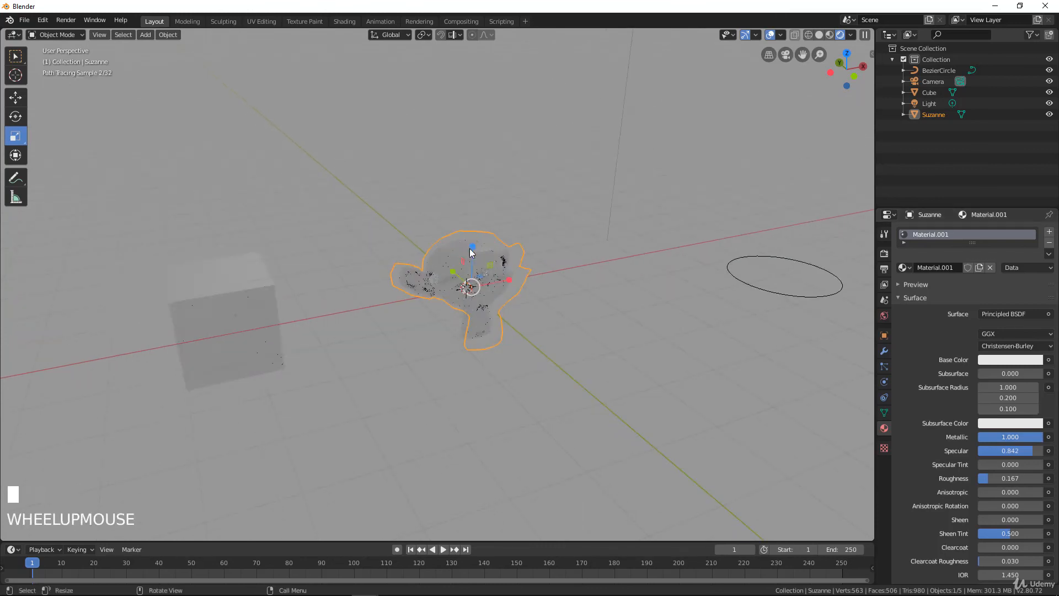
# Step: Remove the monkey's material slot and switch the viewport back to Solid shading
pyautogui.click(1050, 242)
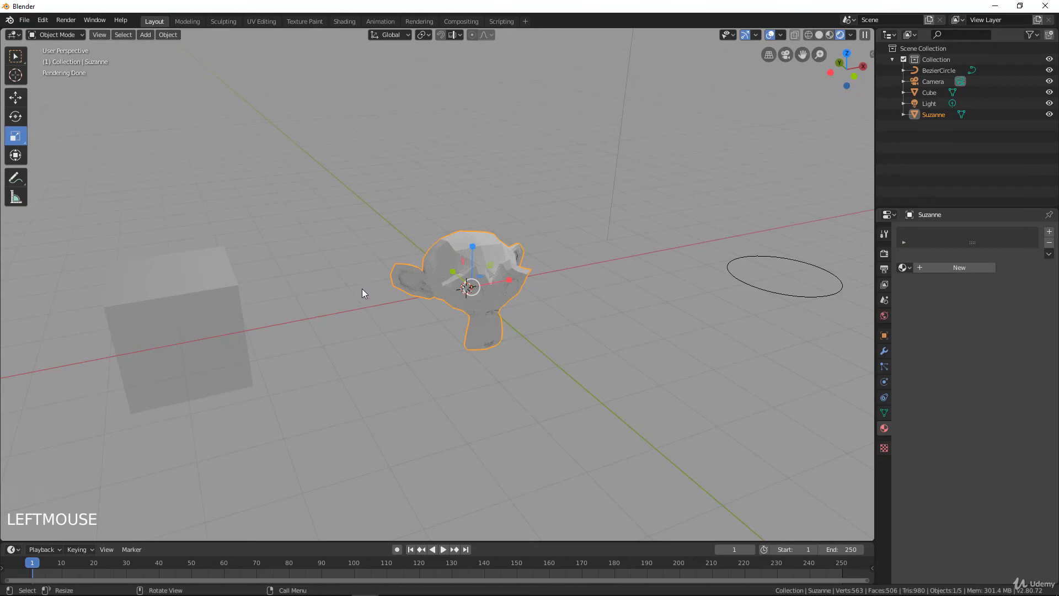
pyautogui.click(810, 34)
pyautogui.click(832, 34)
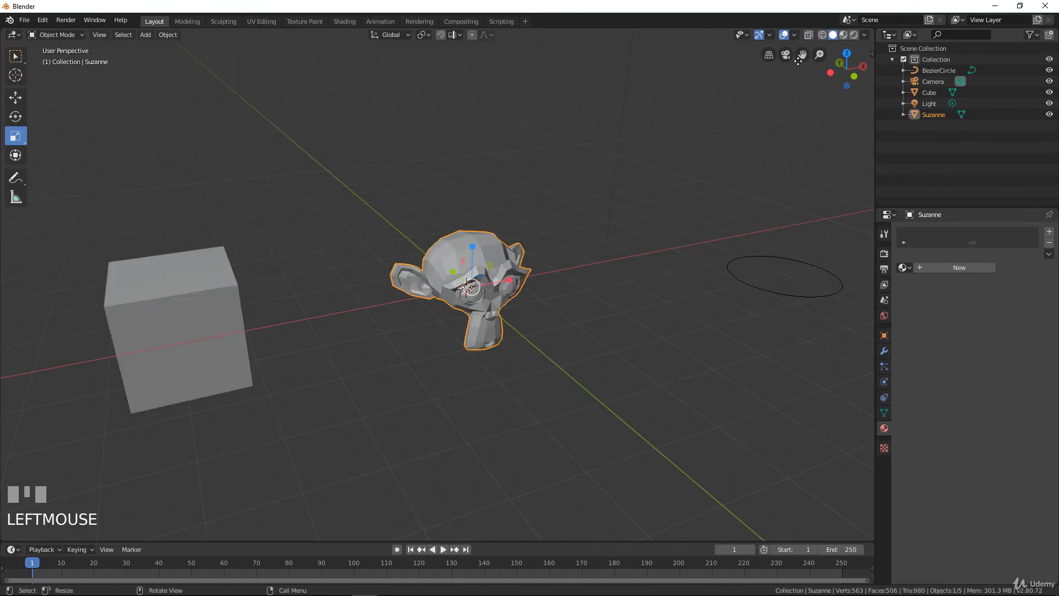
# Step: Examine the brush texture properties, compare them with the material properties, and view the monkey up close
pyautogui.click(884, 448)
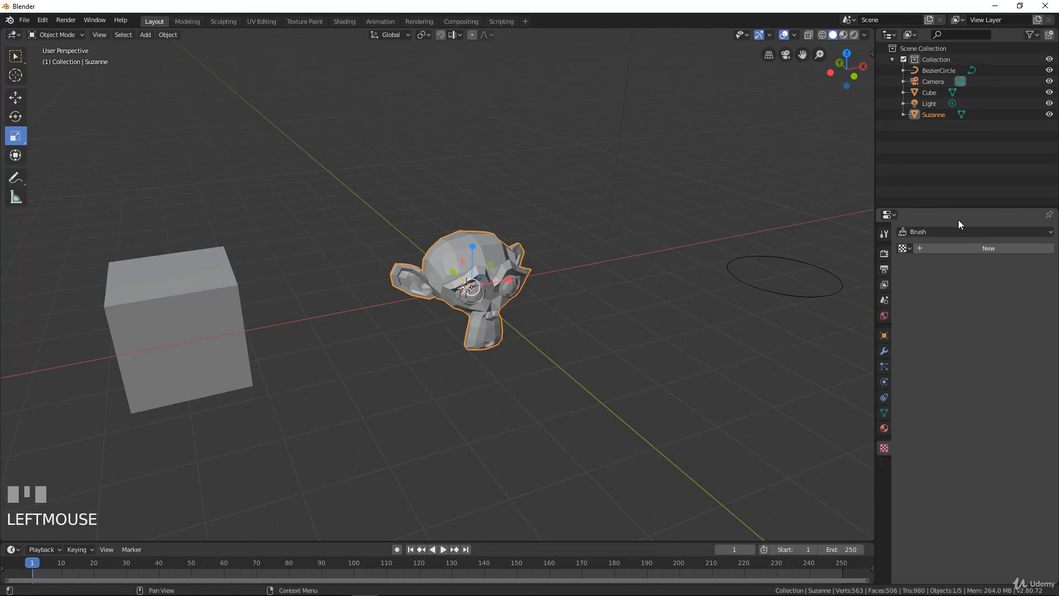
pyautogui.scroll(-2, 826, 239)
pyautogui.scroll(2, 558, 85)
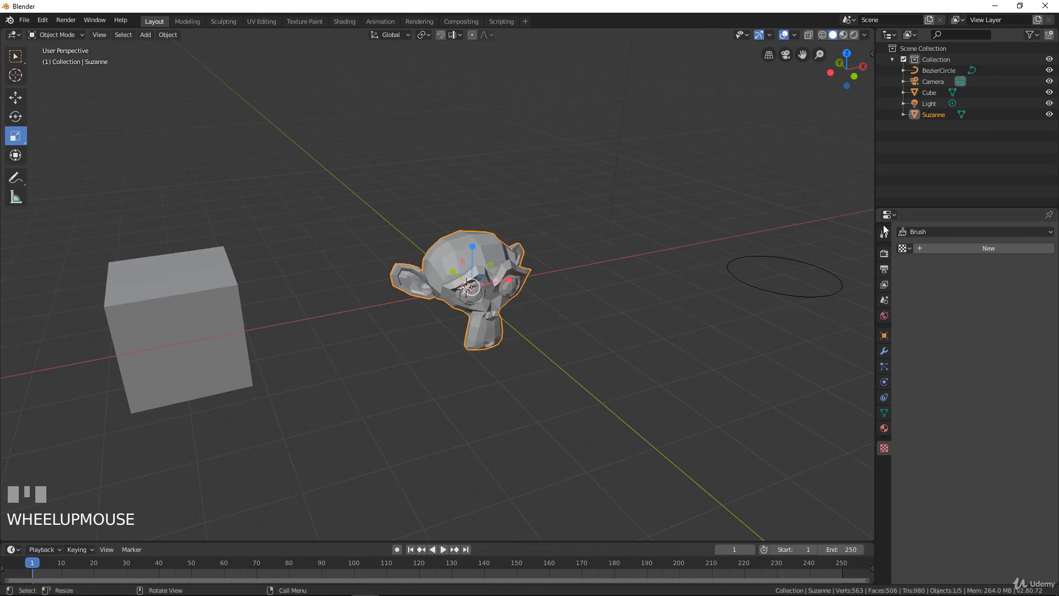
pyautogui.scroll(3, 527, 214)
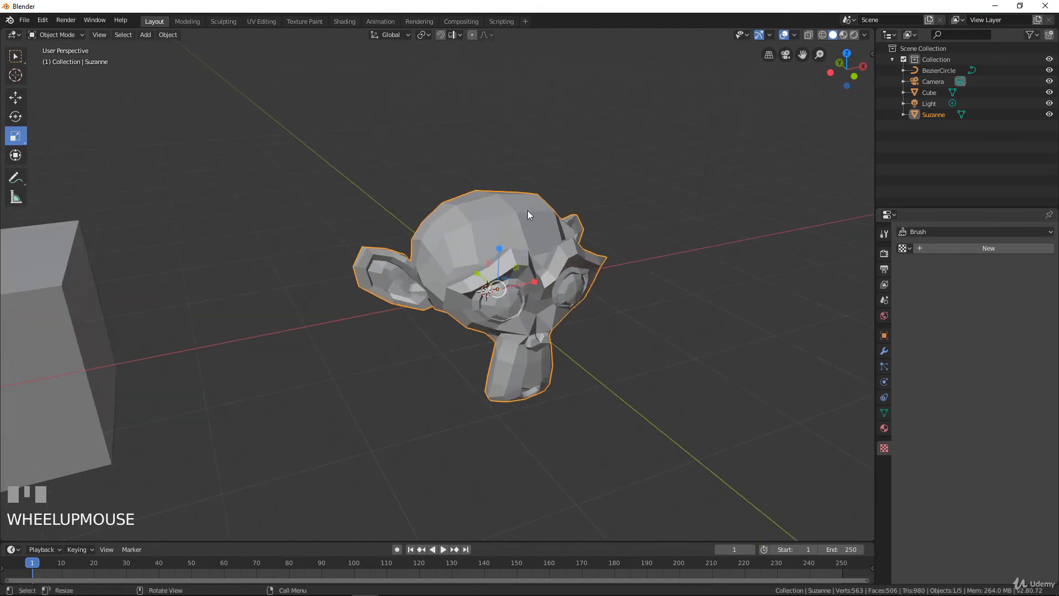
pyautogui.scroll(4, 483, 223)
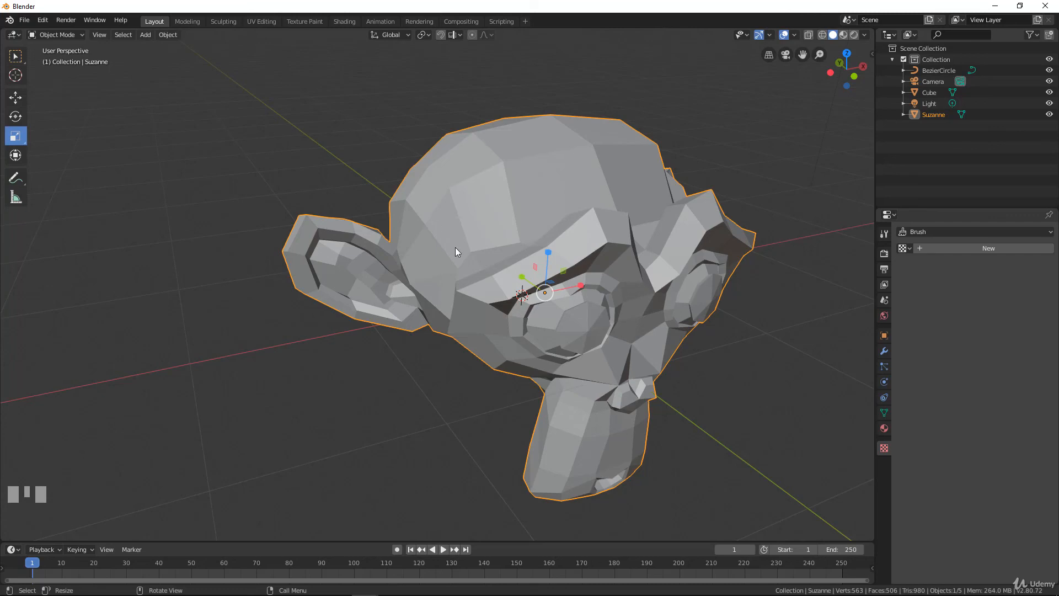
pyautogui.click(955, 231)
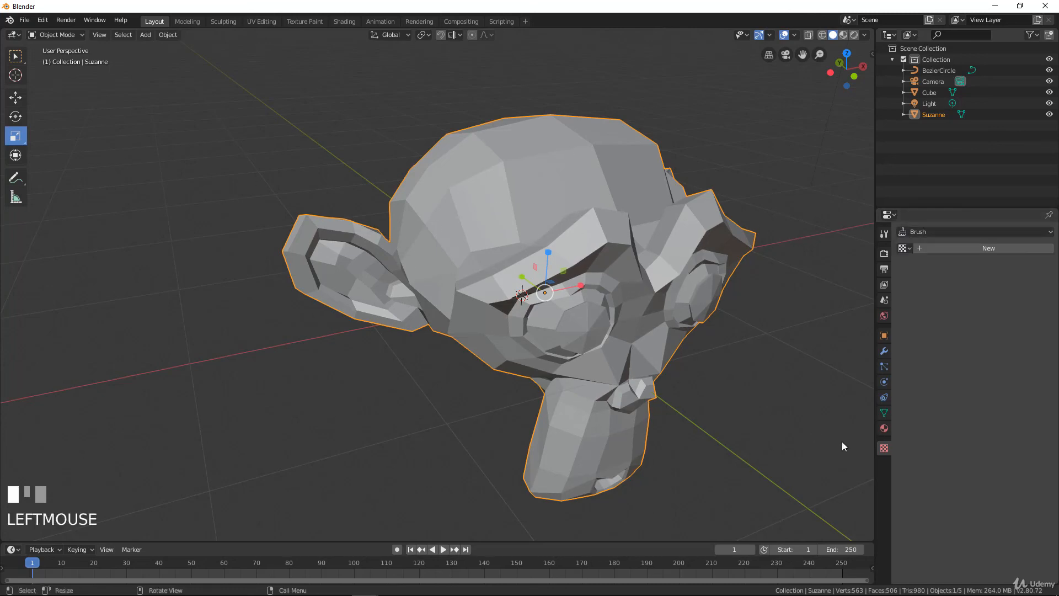
pyautogui.click(885, 428)
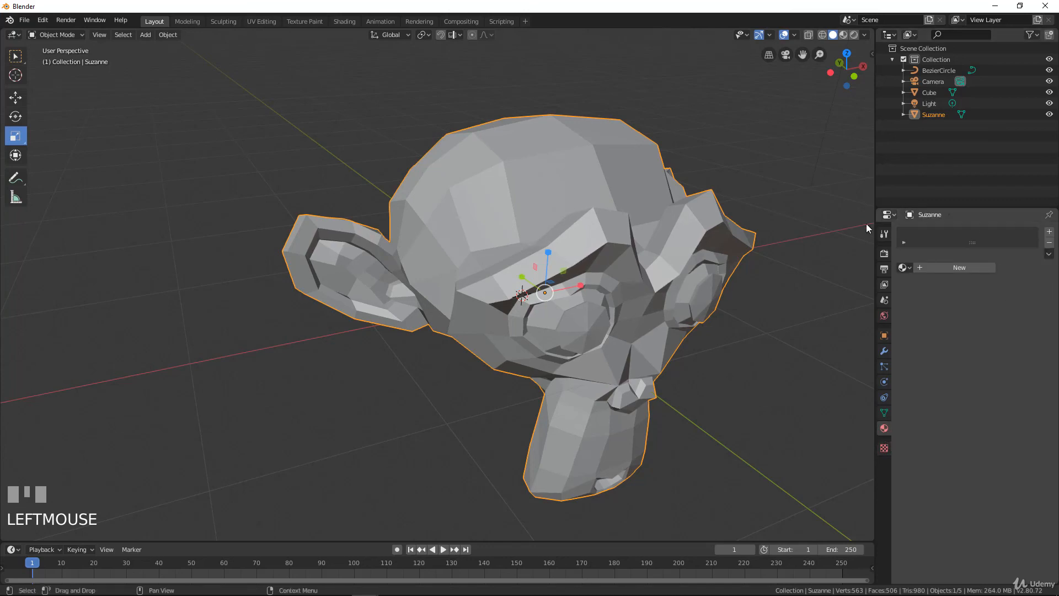
pyautogui.click(885, 448)
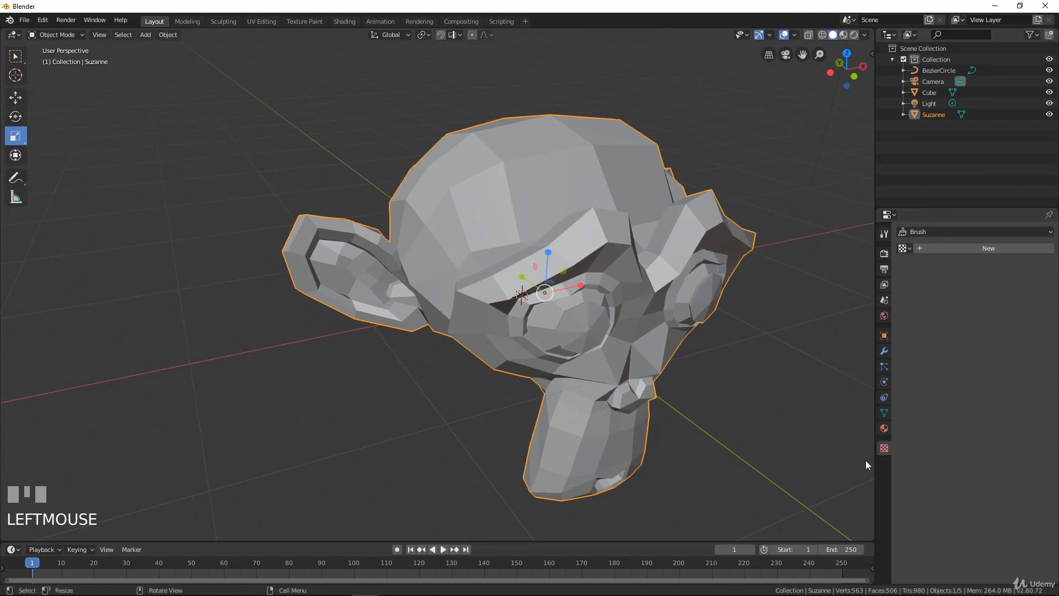
# Step: Create a new brush texture and try the Clouds and Blend types
pyautogui.click(988, 247)
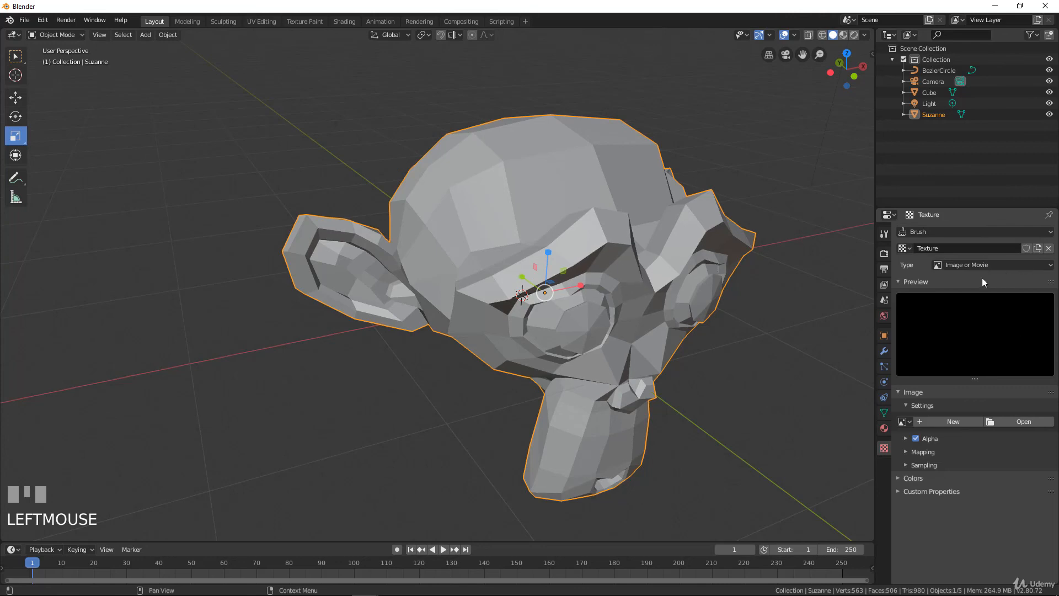
pyautogui.click(995, 263)
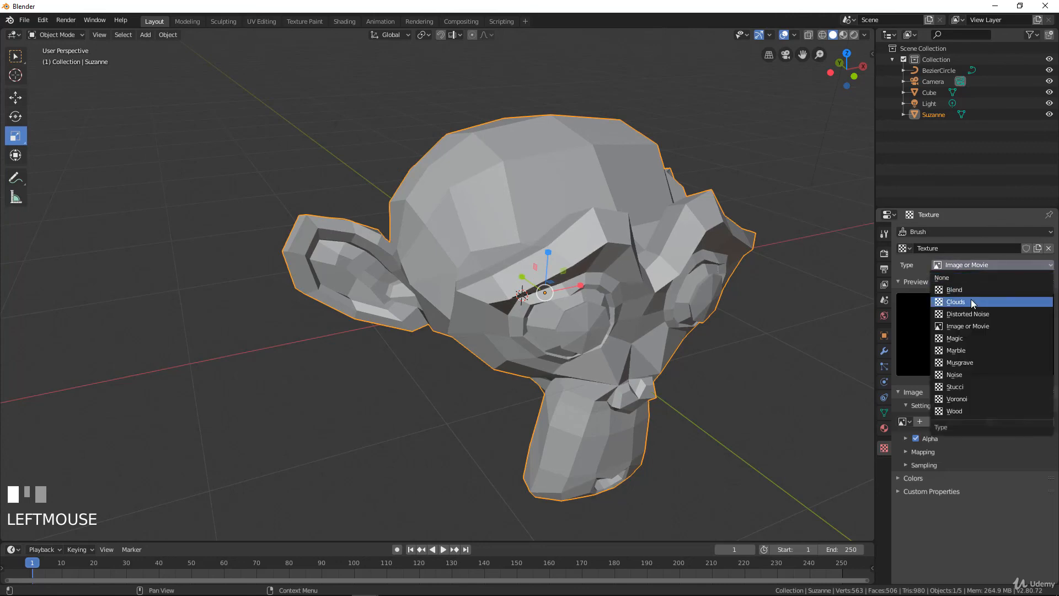
pyautogui.click(971, 300)
pyautogui.click(985, 266)
pyautogui.click(971, 289)
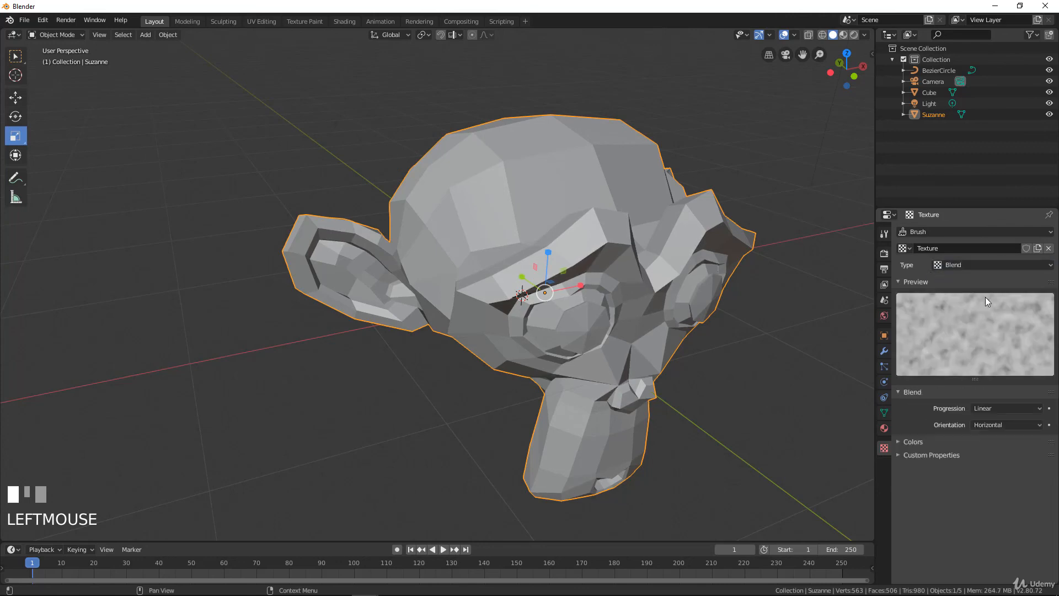
# Step: Try the Musgrave and Marble types on the brush texture, and unlink the texture
pyautogui.click(992, 264)
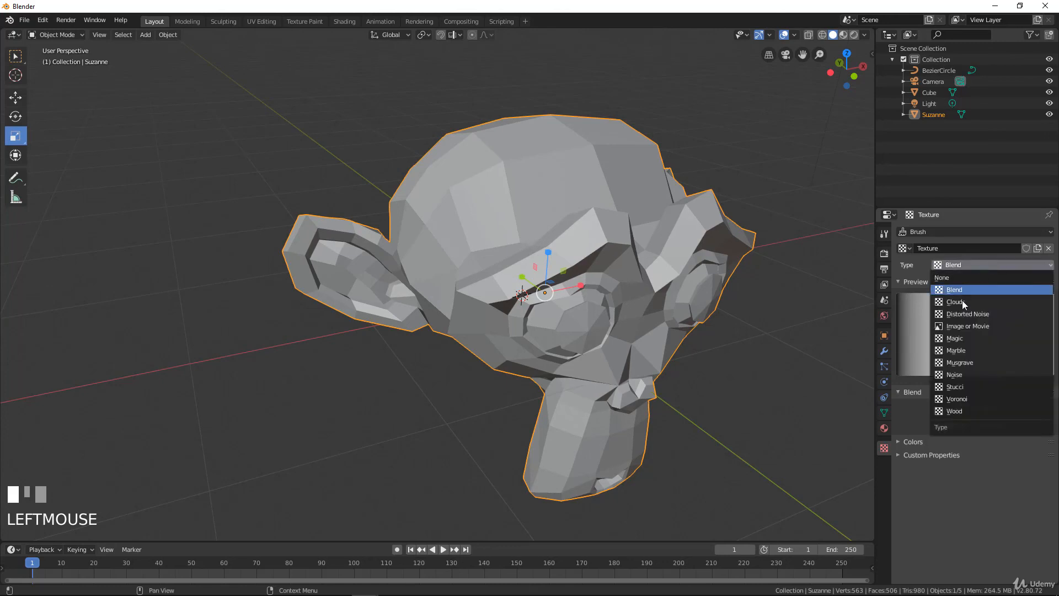
pyautogui.click(960, 361)
pyautogui.click(987, 265)
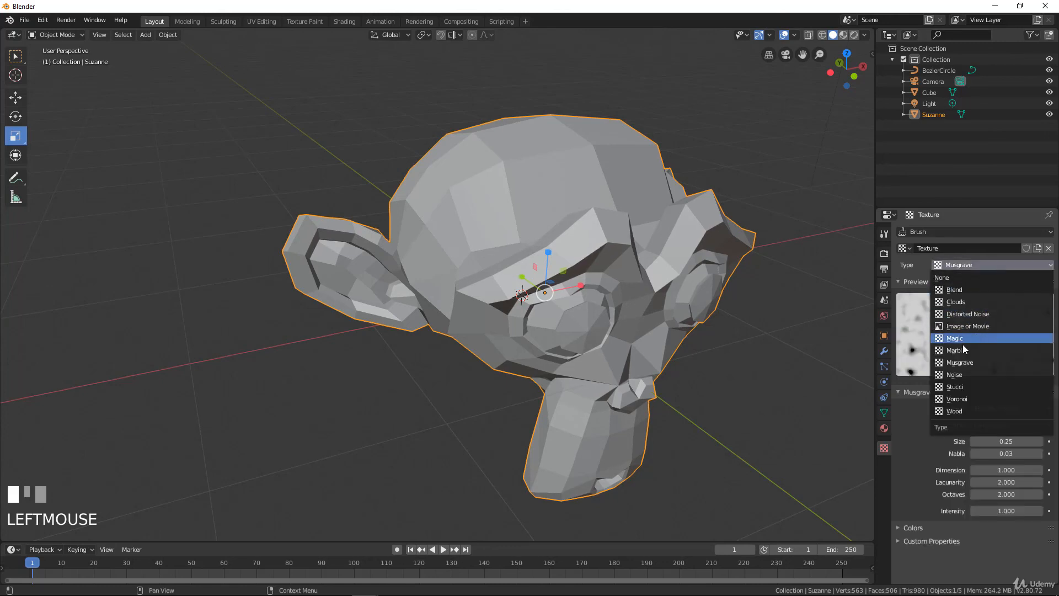
pyautogui.click(963, 350)
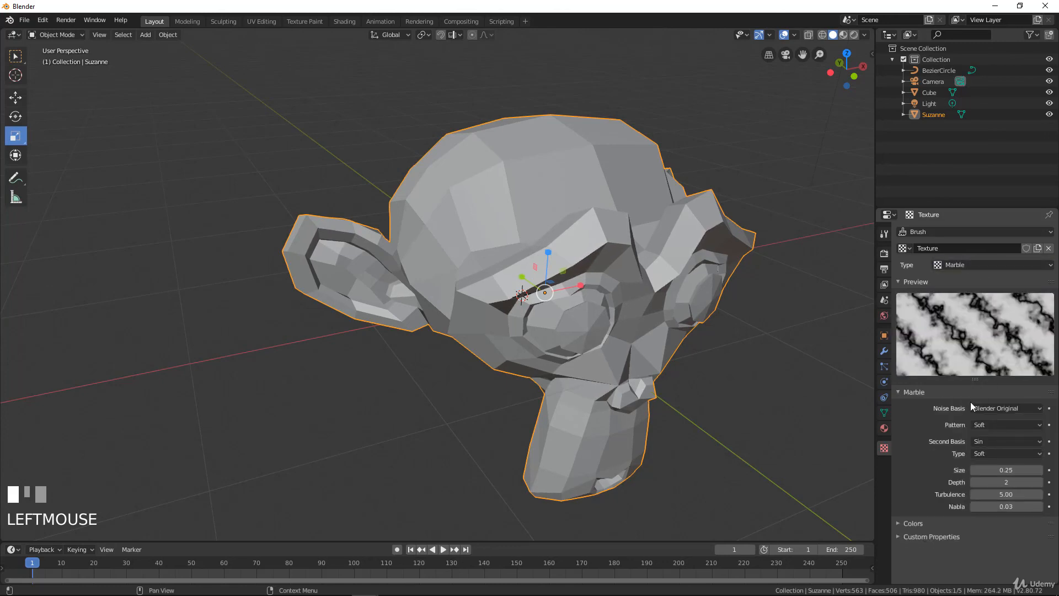
pyautogui.click(1048, 248)
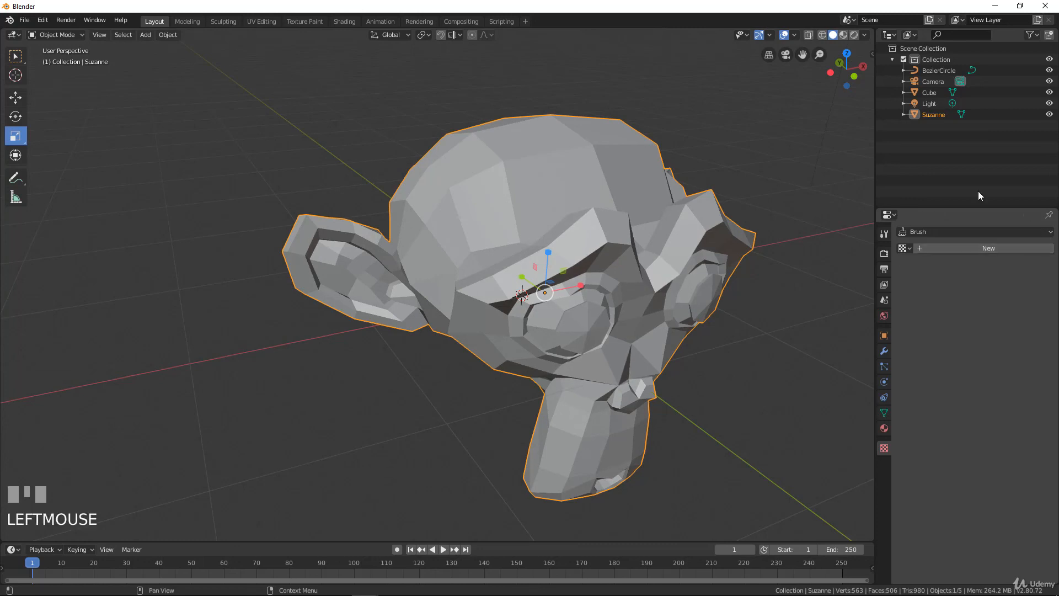
# Step: Review the monkey's modifier properties and the scene's output and render properties
pyautogui.scroll(-5, 542, 317)
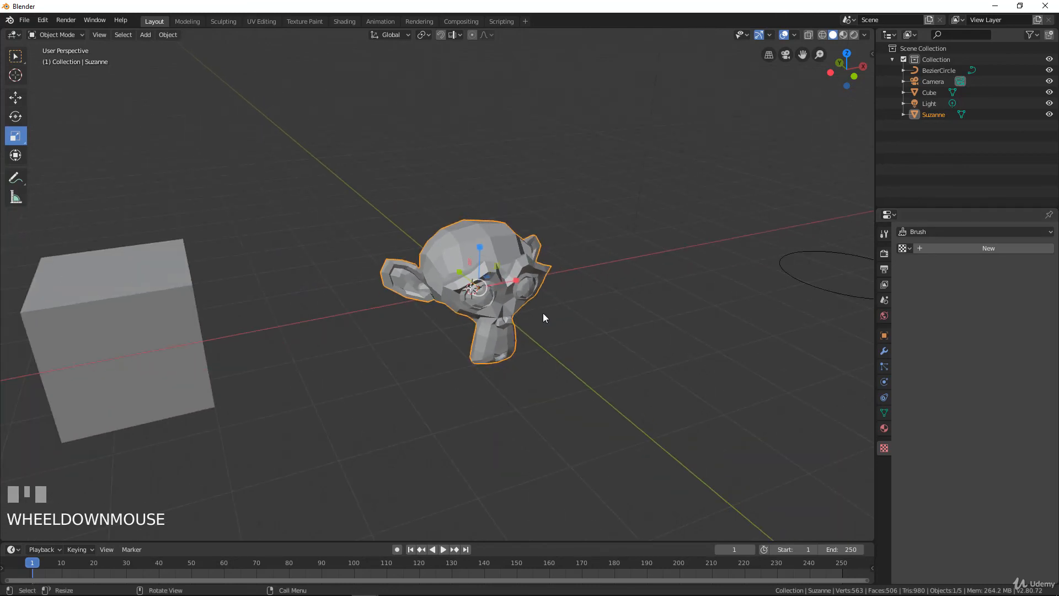
pyautogui.scroll(-2, 668, 234)
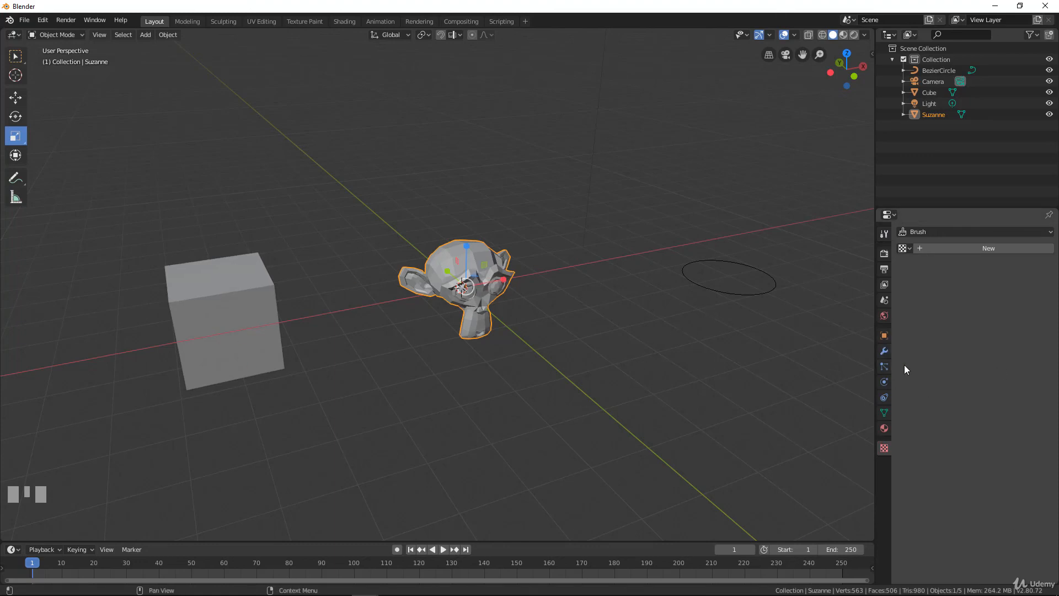
pyautogui.click(885, 351)
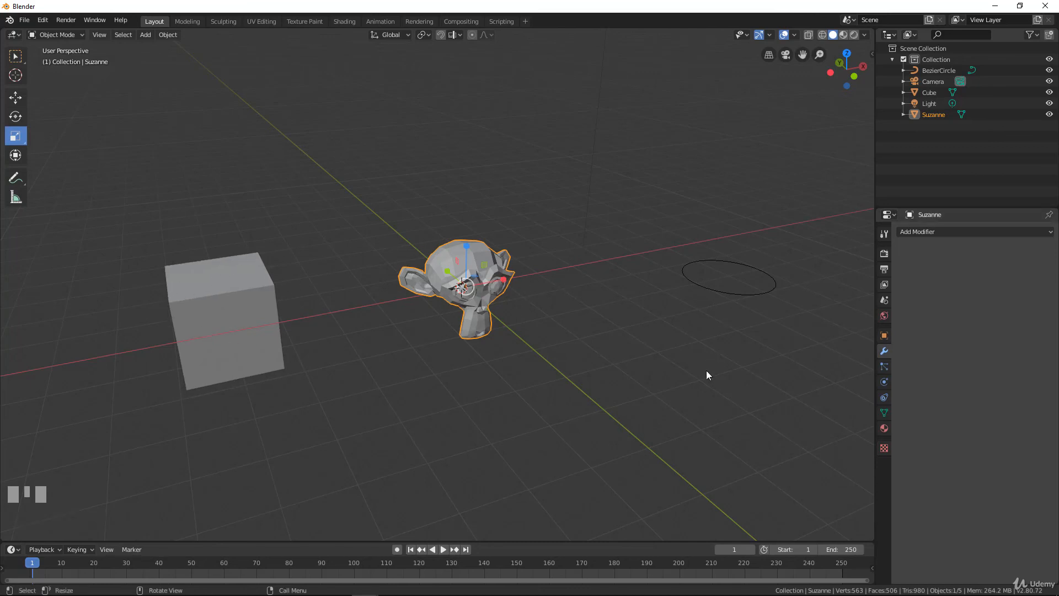
pyautogui.click(883, 270)
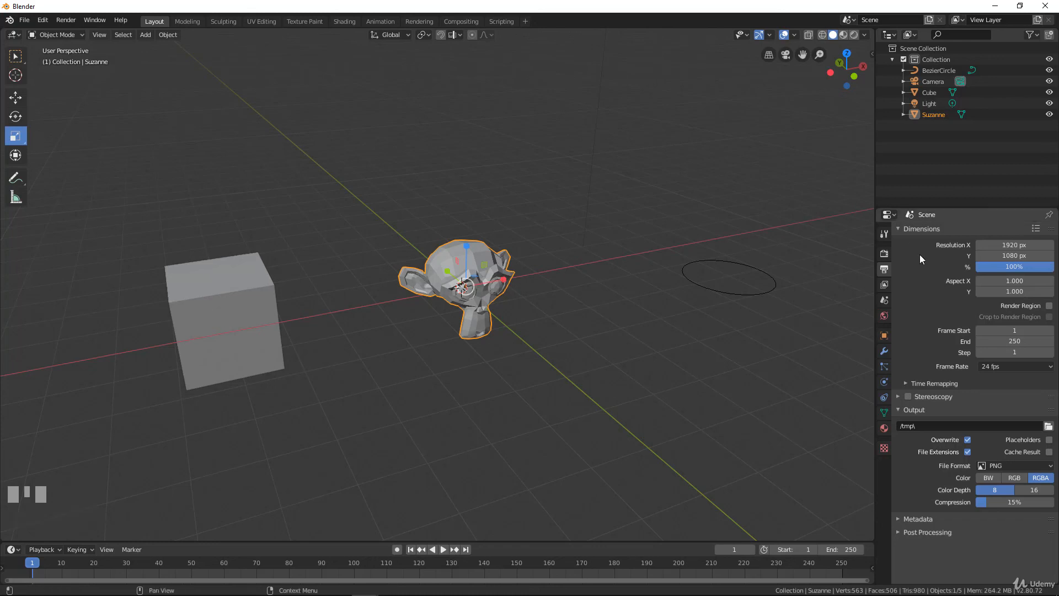
pyautogui.click(884, 254)
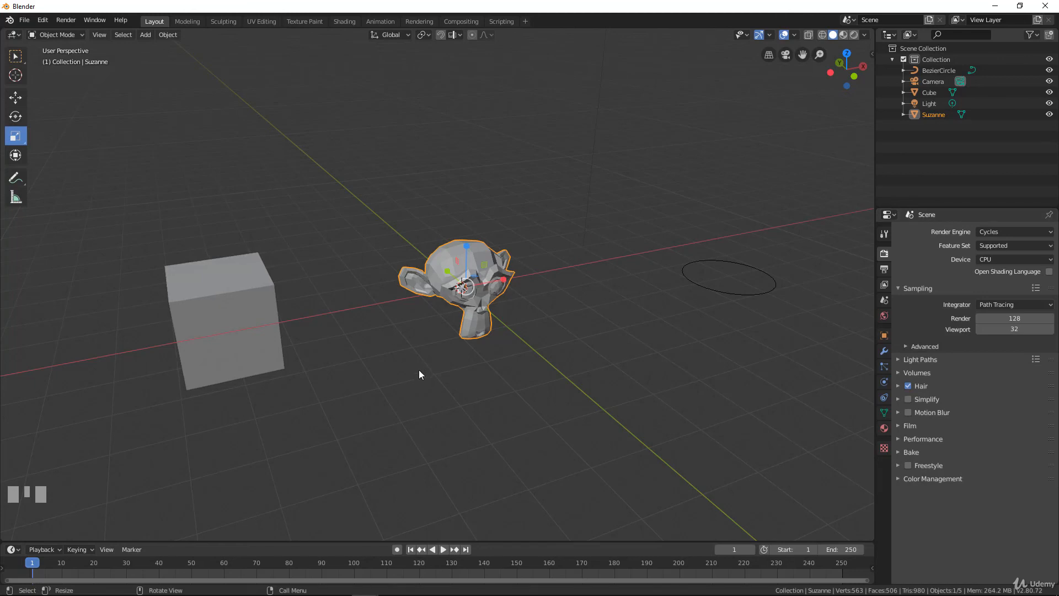
# Step: Open the user preferences
pyautogui.click(46, 20)
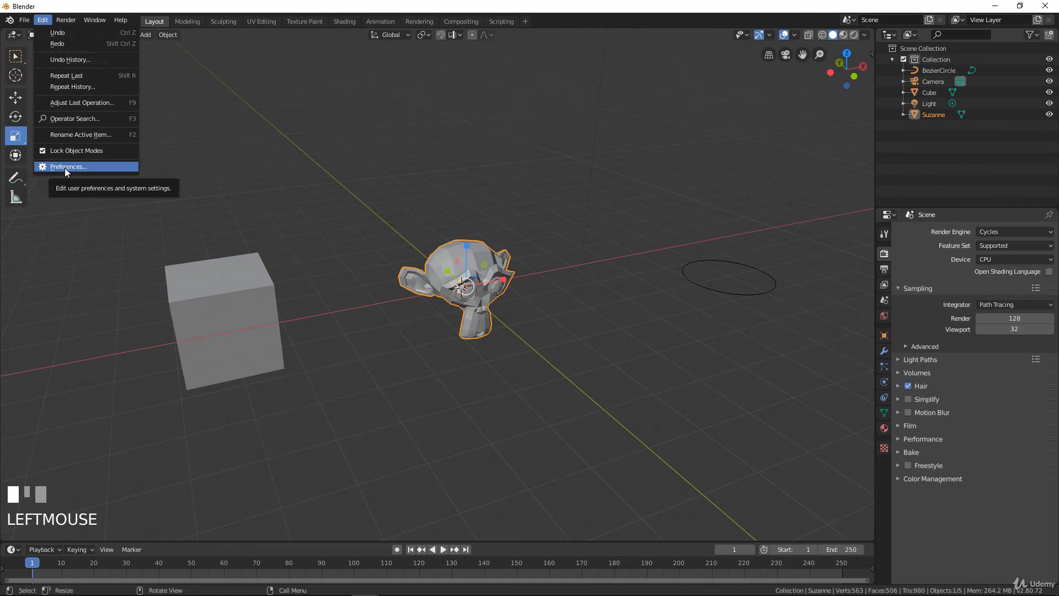